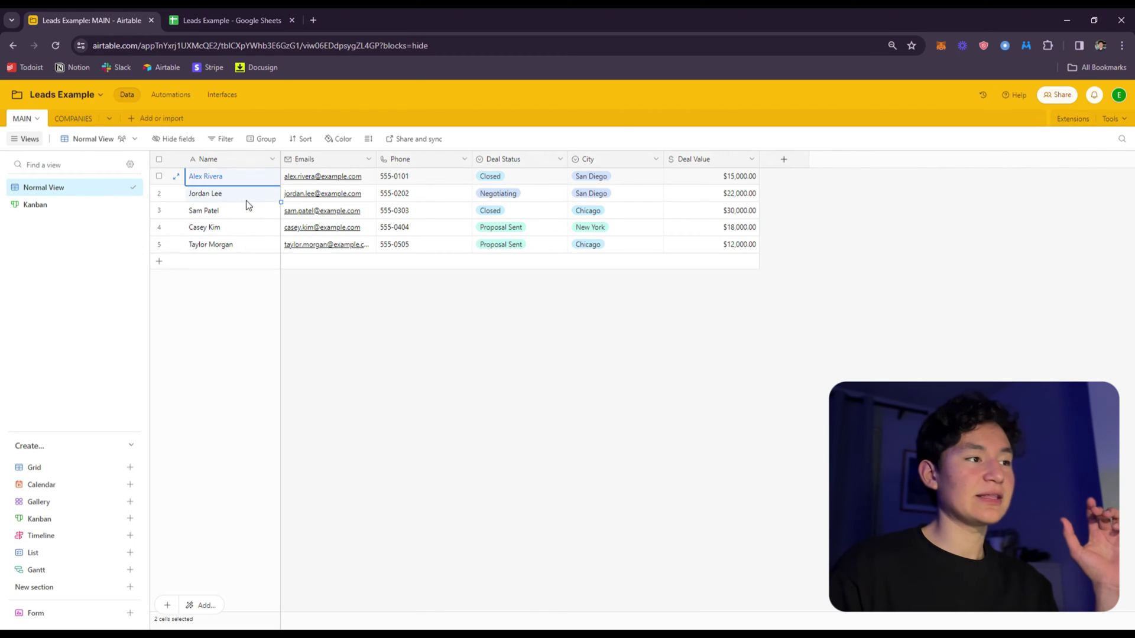
# Step: Compare the Airtable leads with the Google Sheets copy by selecting lead rows A2:F6 and the yellow header row
pyautogui.moveTo(263, 210); pyautogui.dragTo(661, 241)
pyautogui.hotkey('ctrl', 'Tab')
pyautogui.moveTo(558, 247); pyautogui.dragTo(35, 201)
pyautogui.click(96, 222)
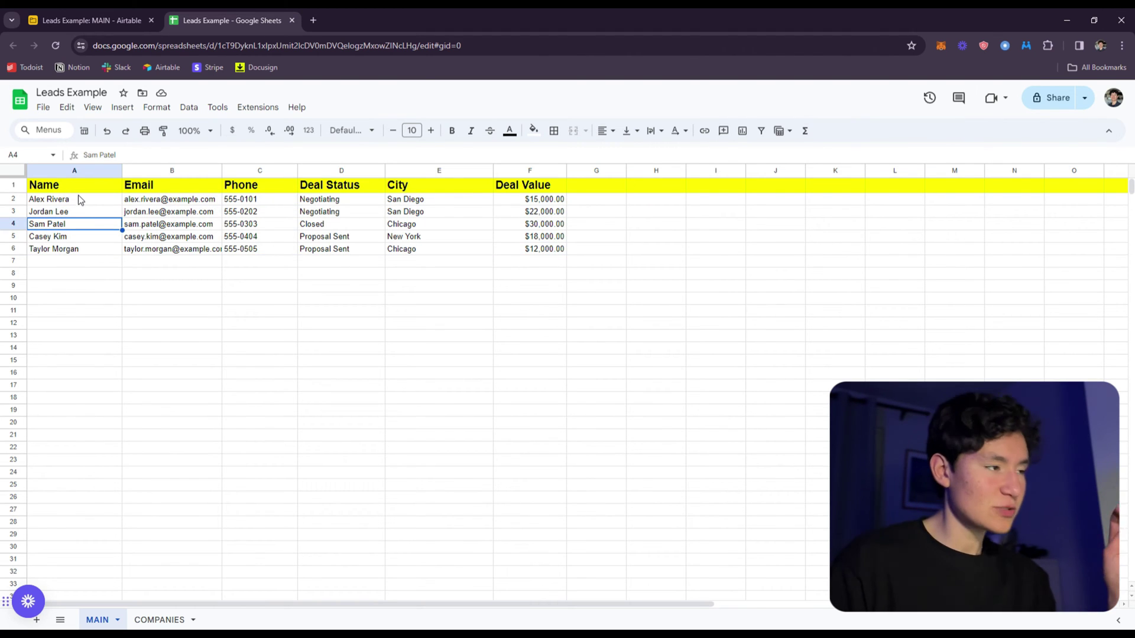
pyautogui.click(70, 17)
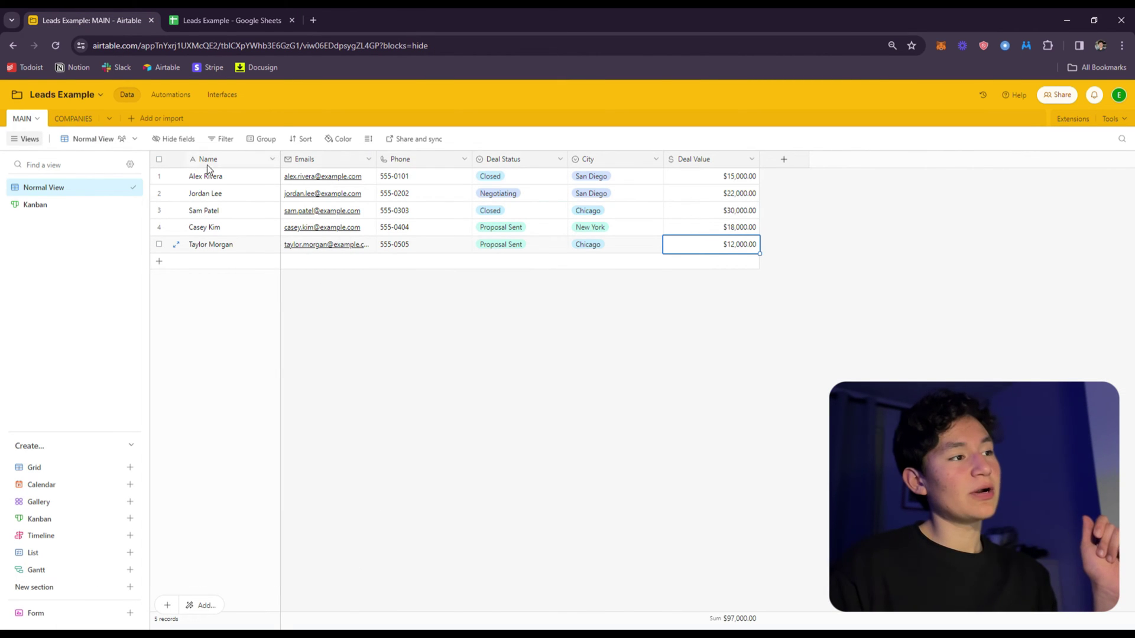
pyautogui.click(179, 14)
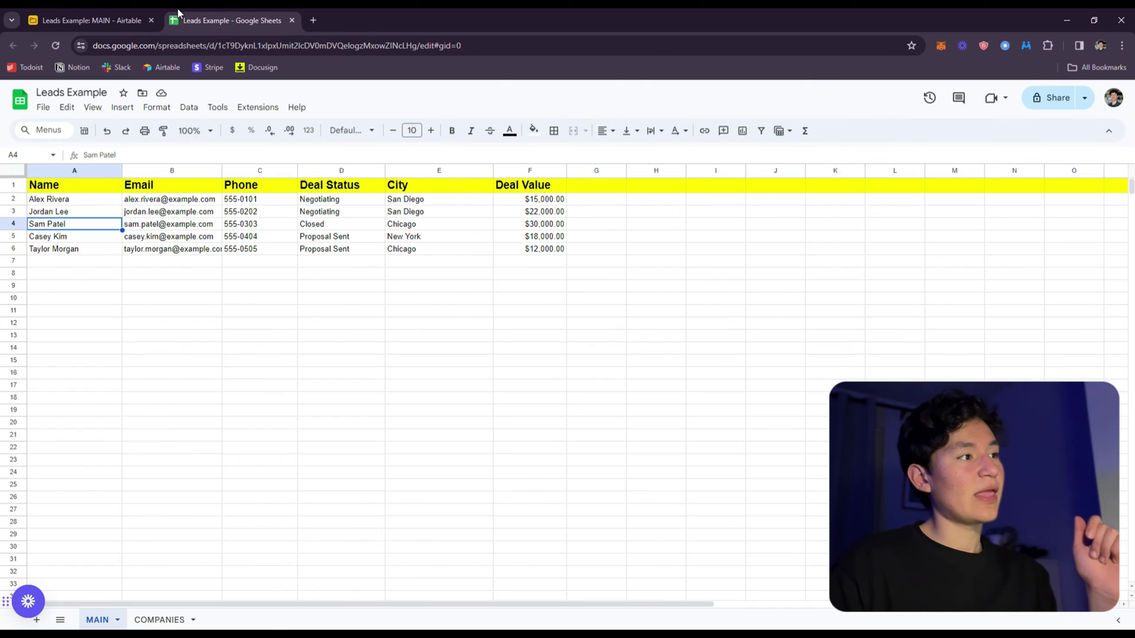
pyautogui.moveTo(70, 186); pyautogui.dragTo(988, 194)
pyautogui.moveTo(77, 261); pyautogui.dragTo(641, 265)
pyautogui.click(89, 20)
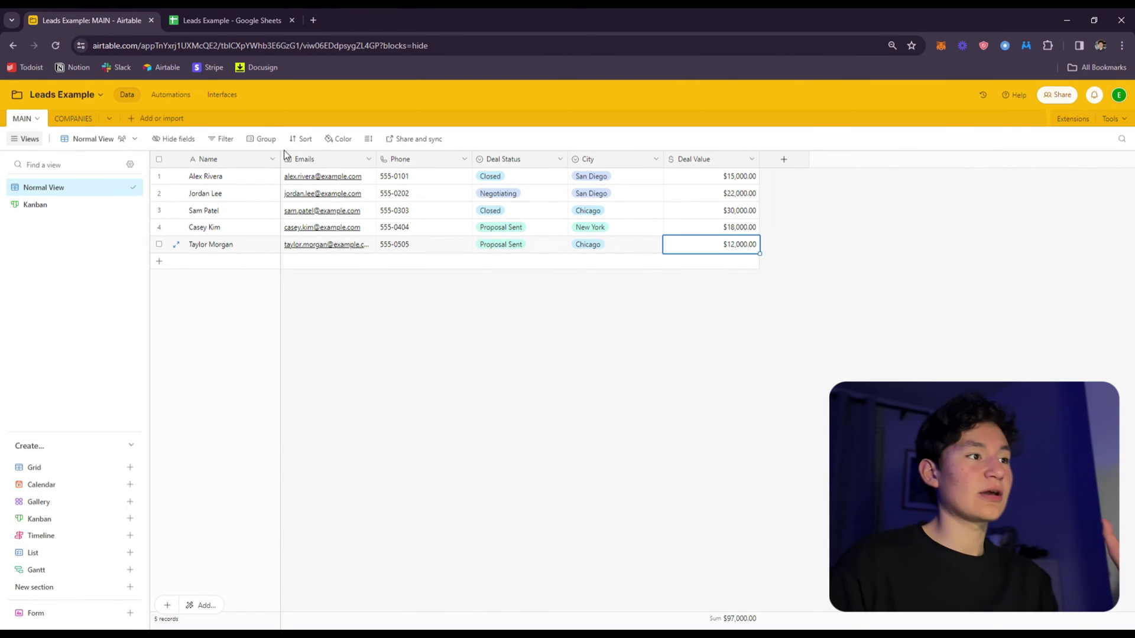
# Step: Start a new Single select field on the MAIN table, then discard it unfinished
pyautogui.click(796, 166)
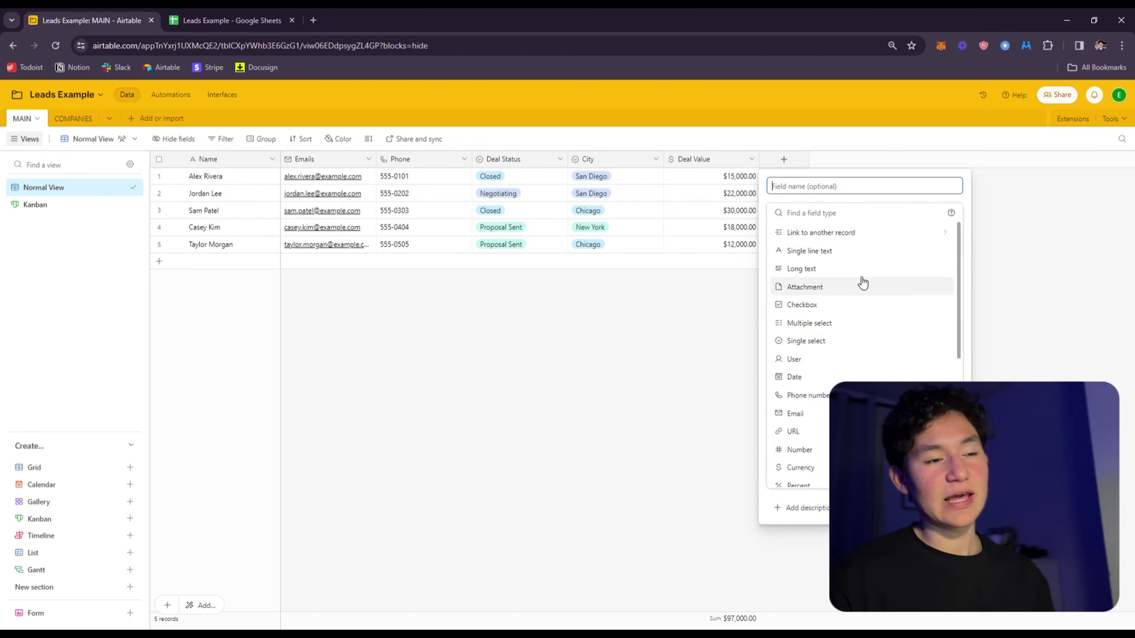
pyautogui.scroll(-5, 836, 360)
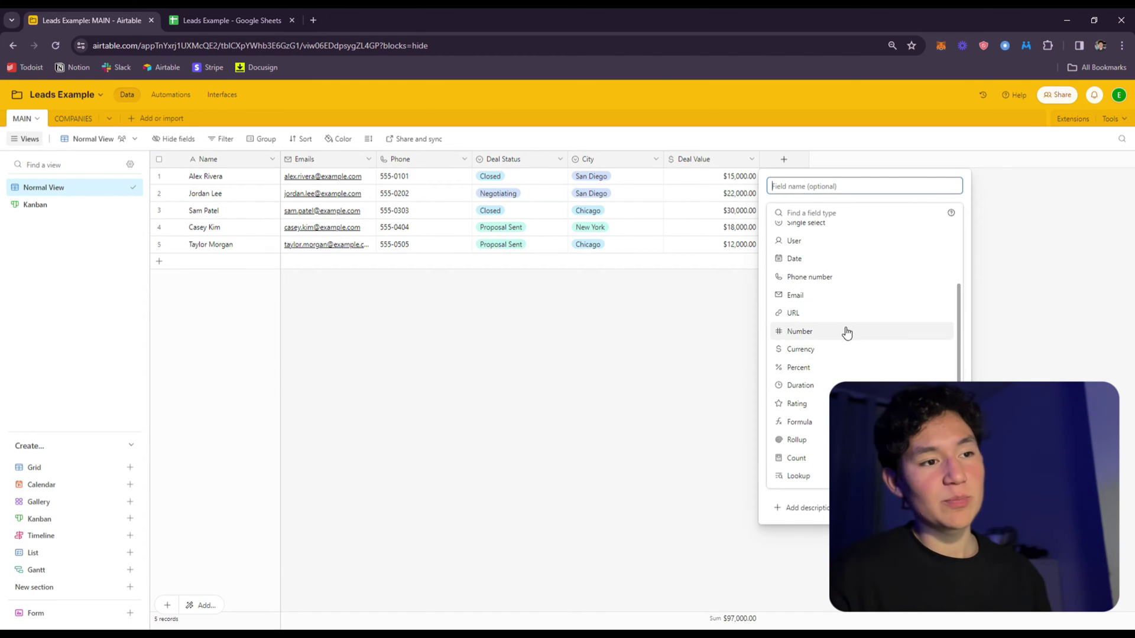
pyautogui.scroll(5, 828, 414)
pyautogui.scroll(-5, 823, 456)
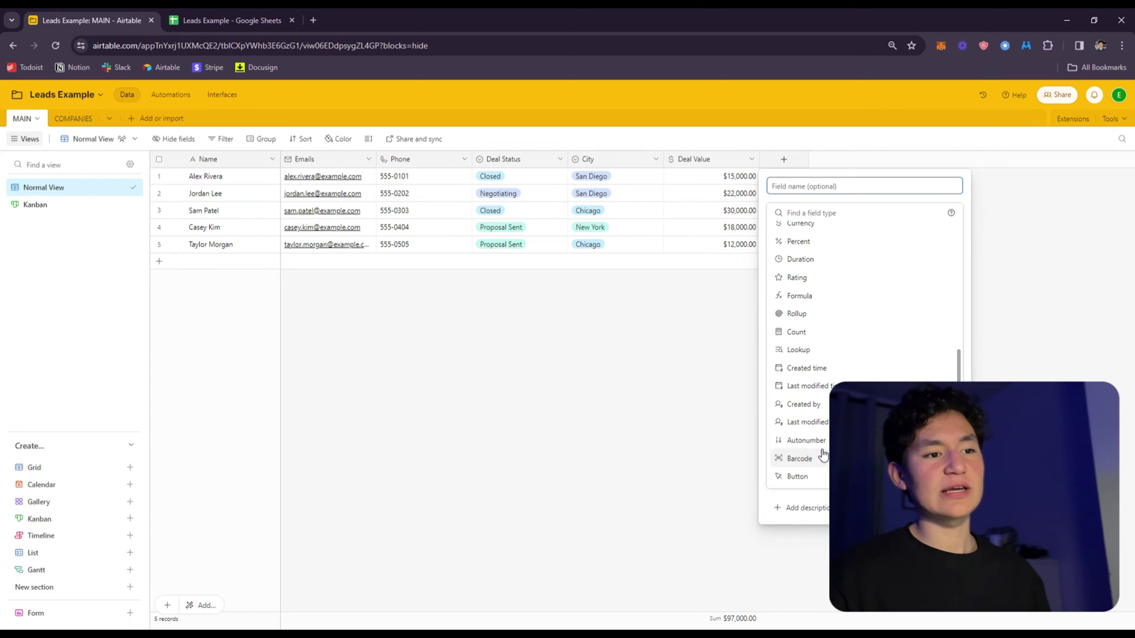
pyautogui.scroll(5, 823, 452)
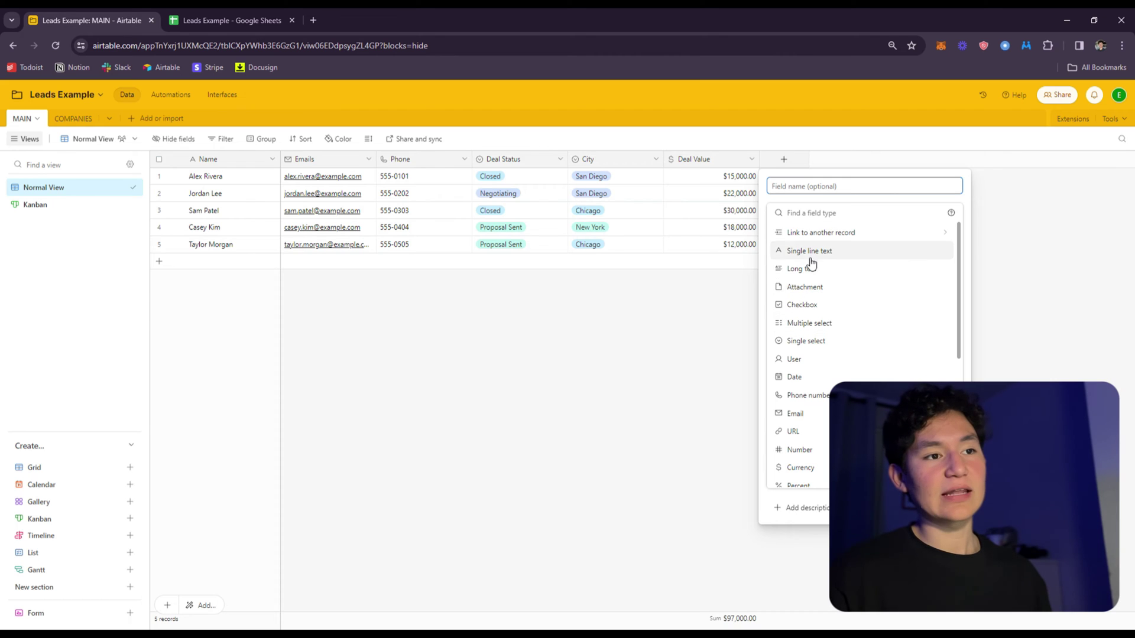
pyautogui.click(810, 348)
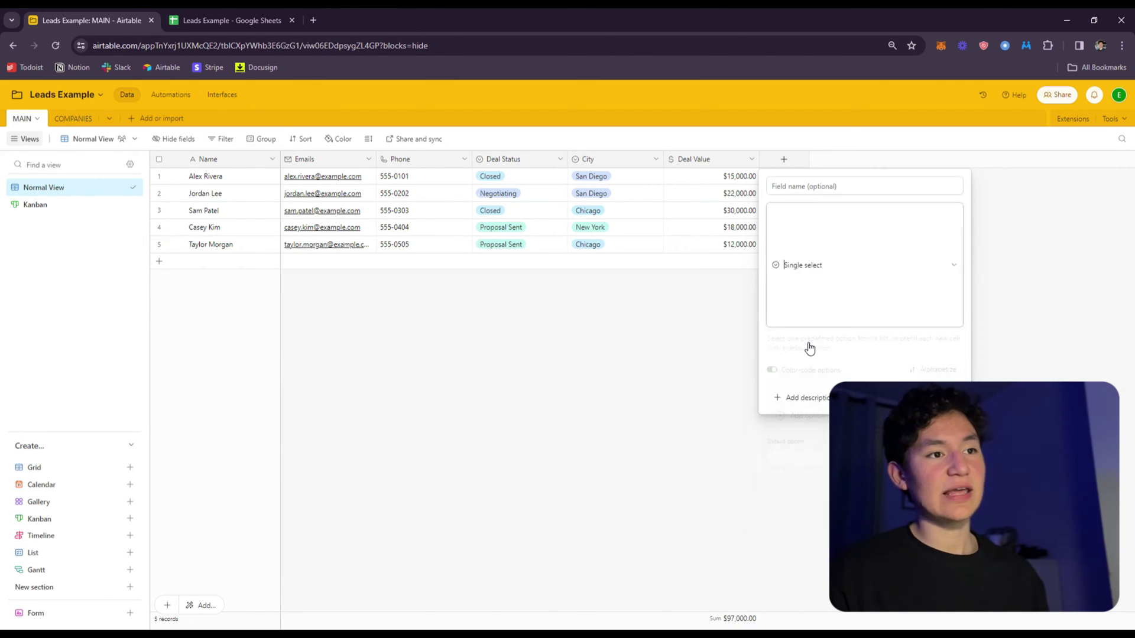
pyautogui.click(827, 354)
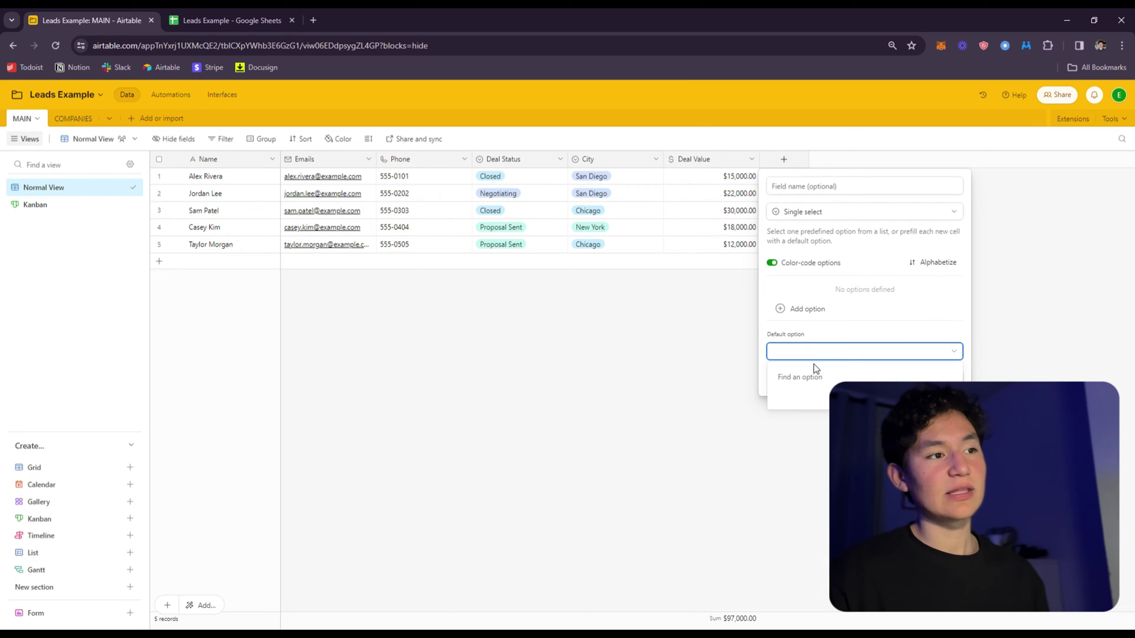
pyautogui.click(666, 320)
pyautogui.click(652, 294)
pyautogui.click(642, 372)
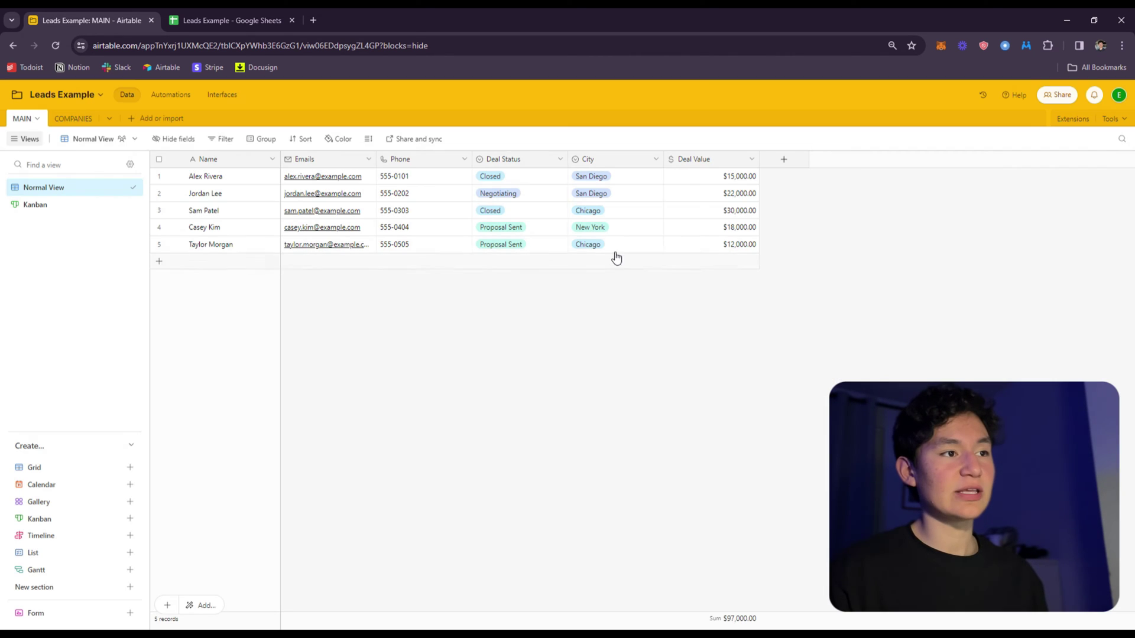
pyautogui.click(630, 177)
pyautogui.click(638, 180)
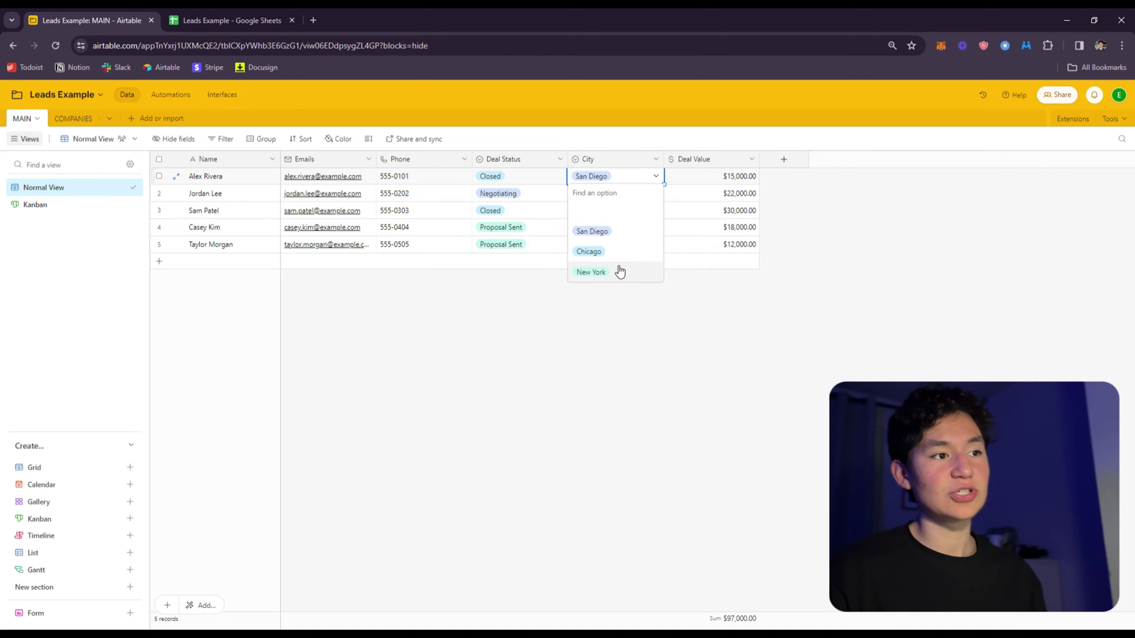
pyautogui.press('Escape')
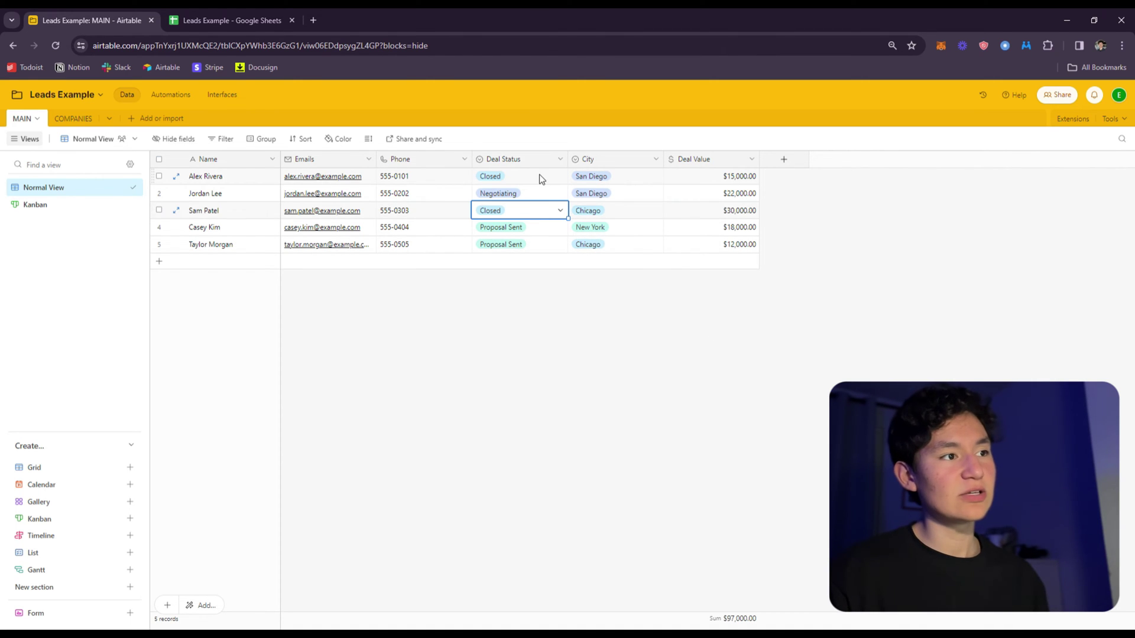
pyautogui.doubleClick(540, 177)
pyautogui.click(609, 315)
pyautogui.click(543, 217)
pyautogui.click(543, 216)
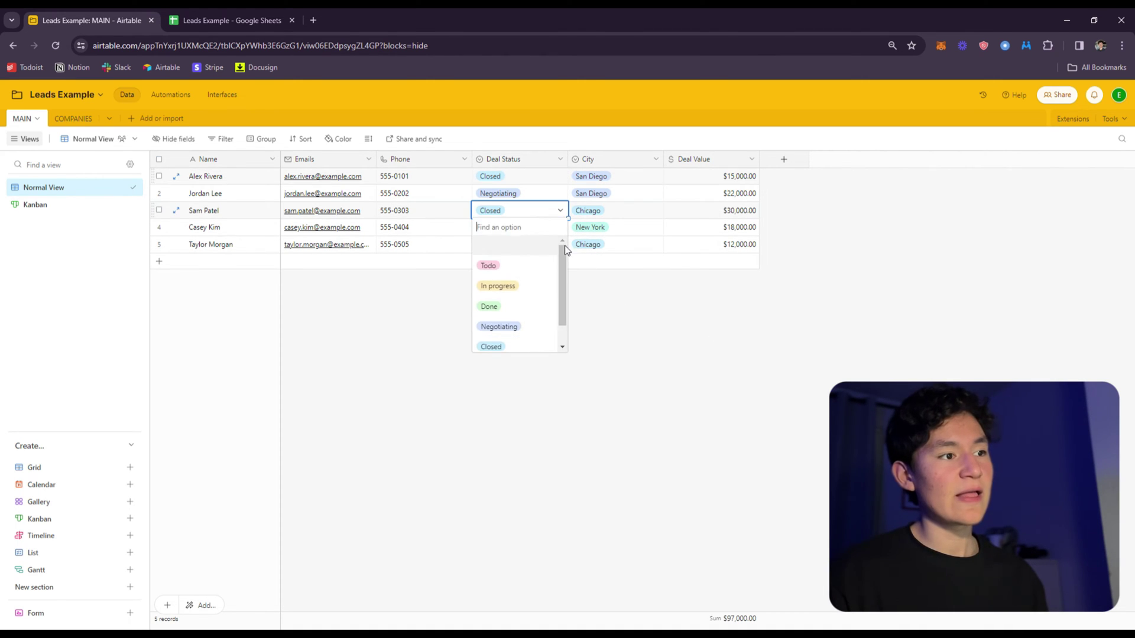
pyautogui.scroll(-1, 530, 287)
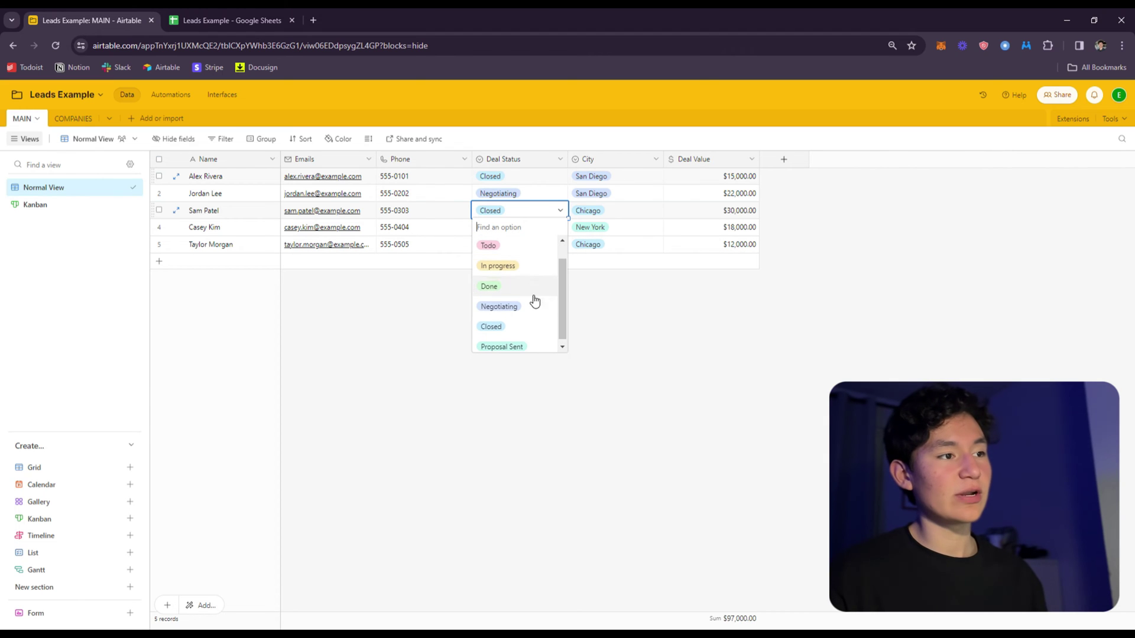
pyautogui.press('Escape')
# Step: Inspect the Sheets header row and the empty column G and its right-click menu, making no changes
pyautogui.click(241, 14)
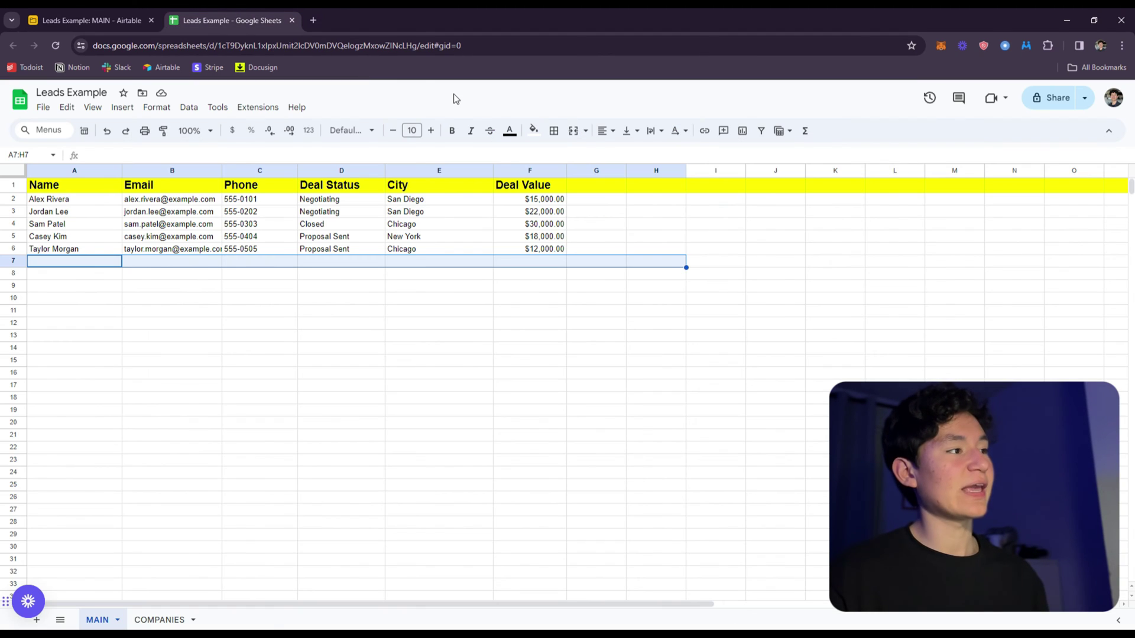
pyautogui.click(81, 275)
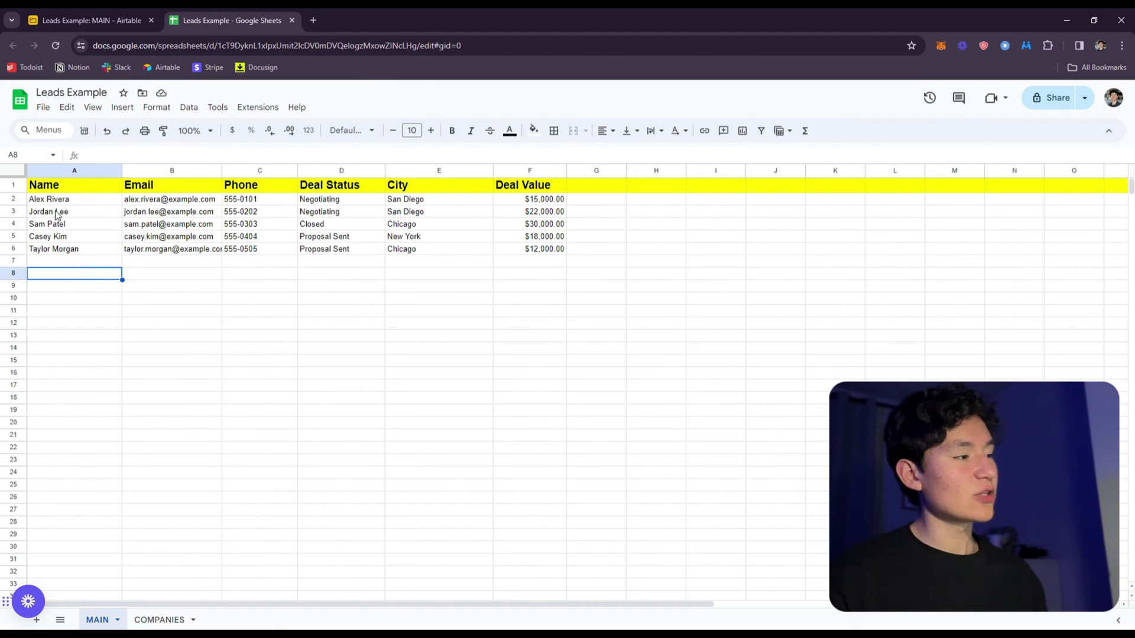
pyautogui.moveTo(65, 187); pyautogui.dragTo(685, 190)
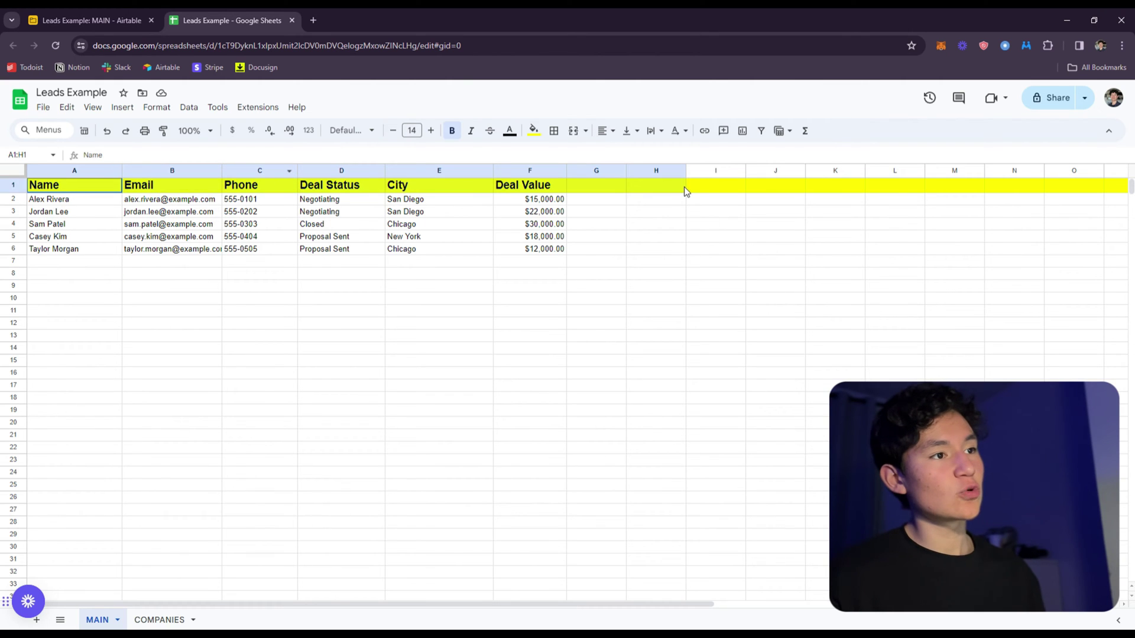
pyautogui.click(594, 183)
pyautogui.click(603, 171)
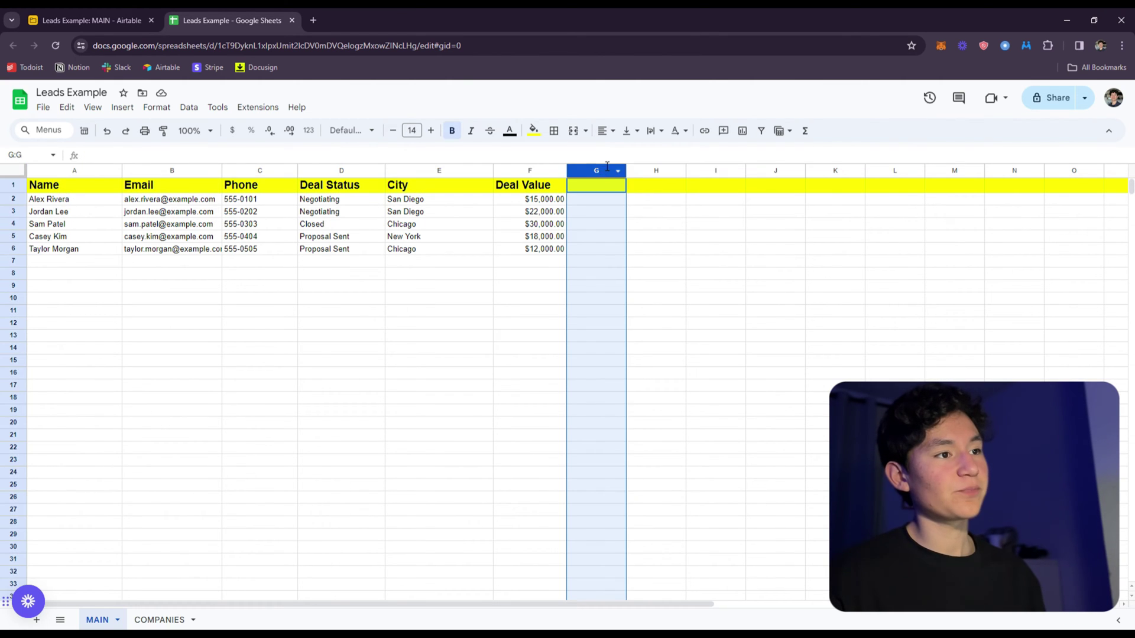
pyautogui.rightClick(604, 171)
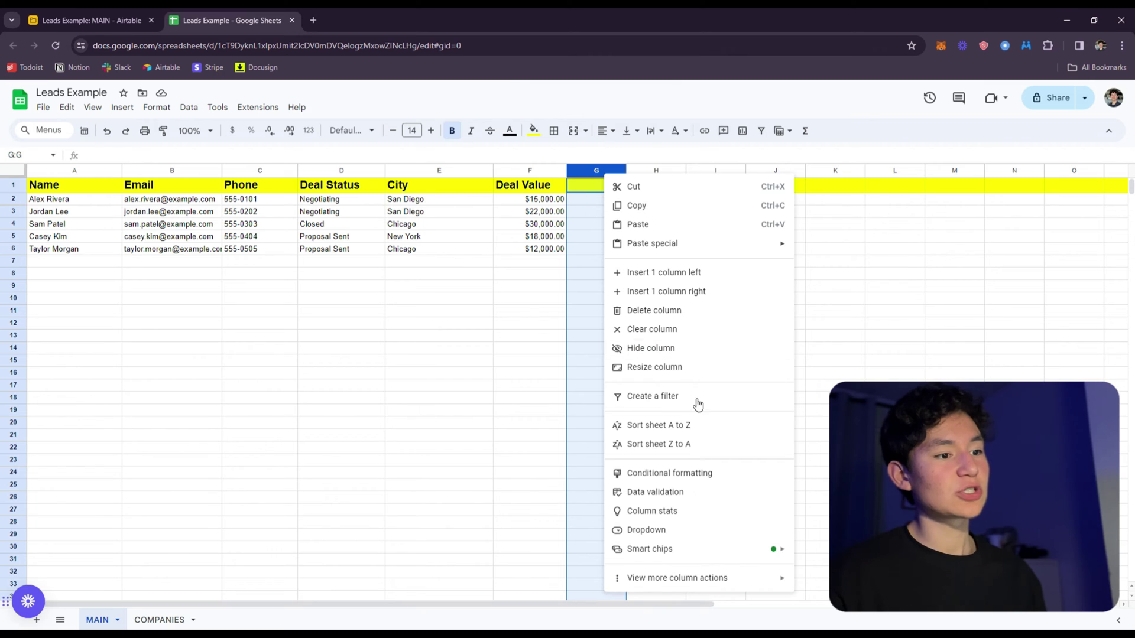
pyautogui.click(551, 232)
pyautogui.click(594, 188)
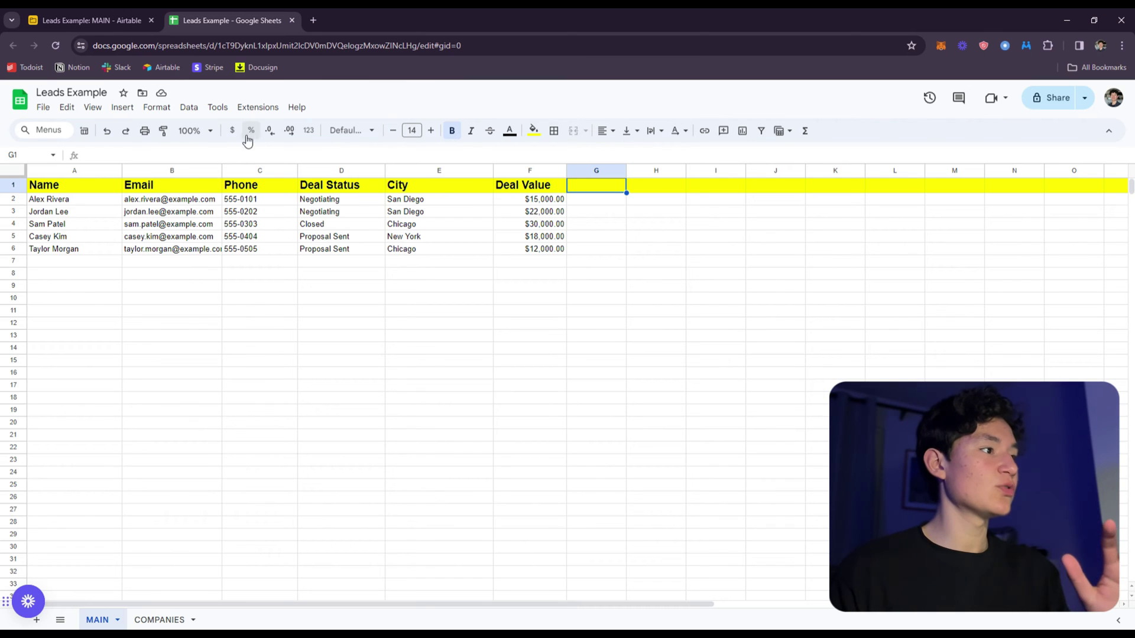
pyautogui.hotkey('ctrl', 'shift', 'Tab')
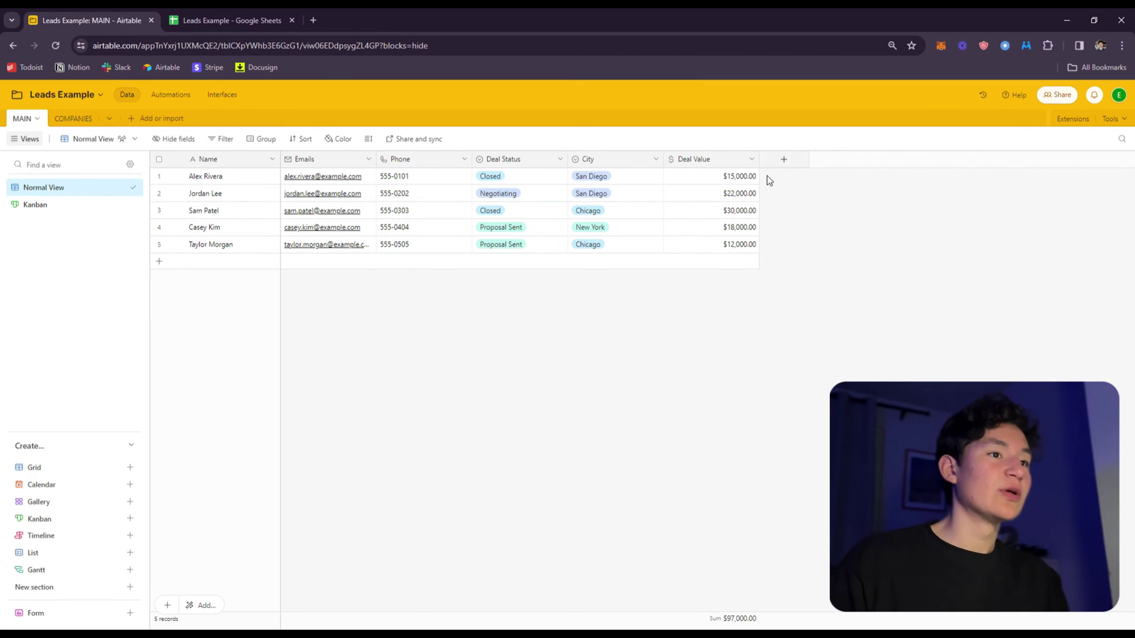
# Step: Create a Link to another record field pointing to COMPANIES, with a company Name lookup field
pyautogui.click(784, 159)
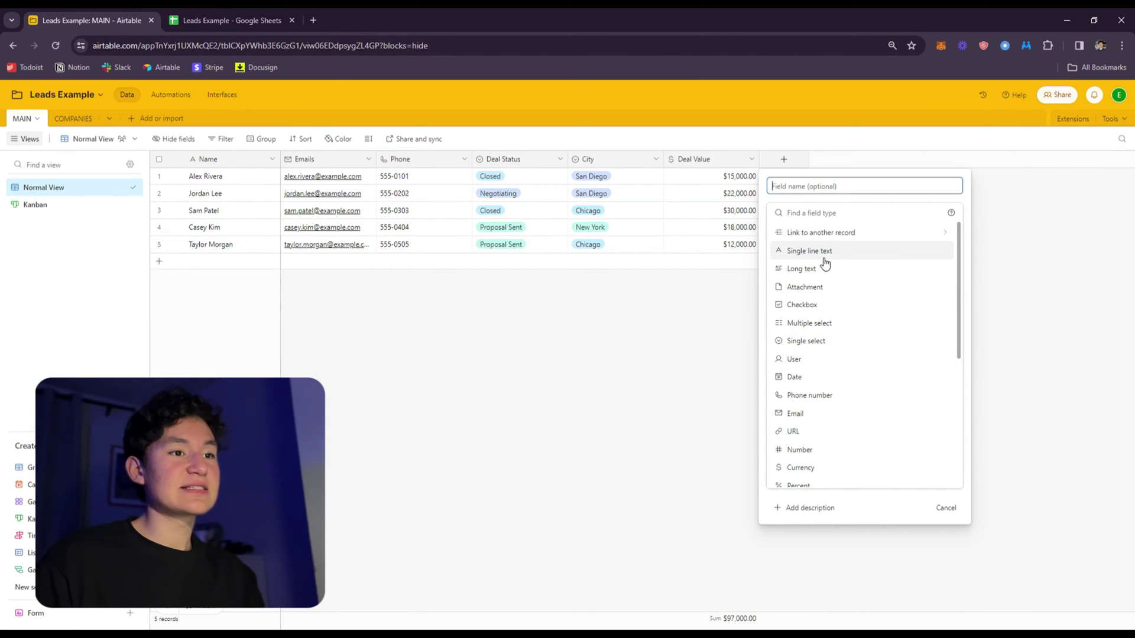
pyautogui.click(835, 237)
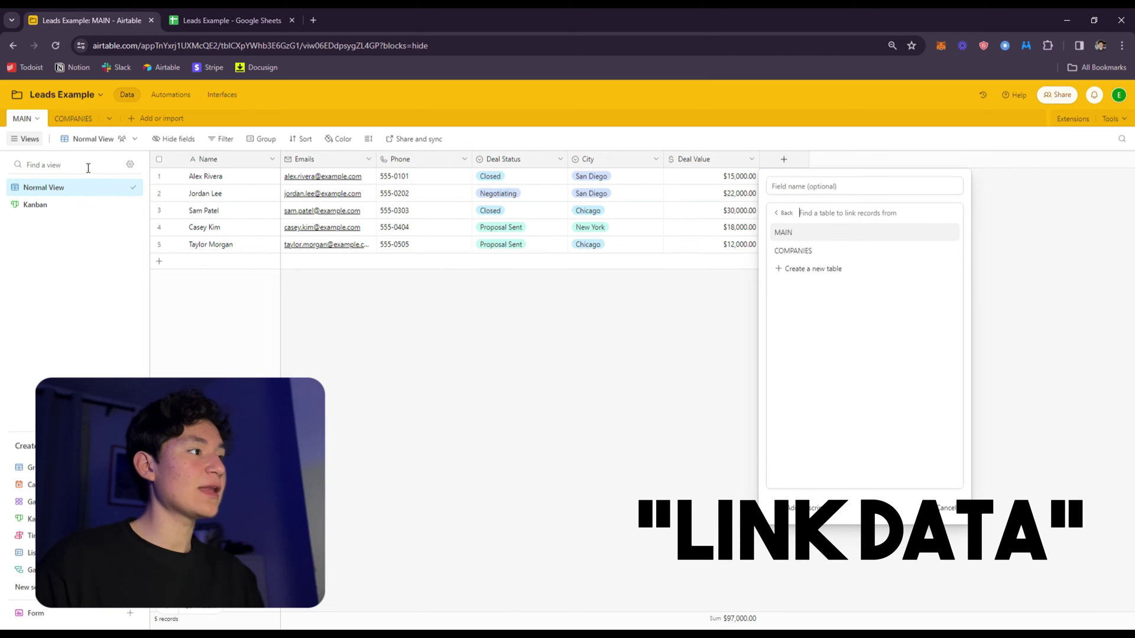
pyautogui.click(813, 253)
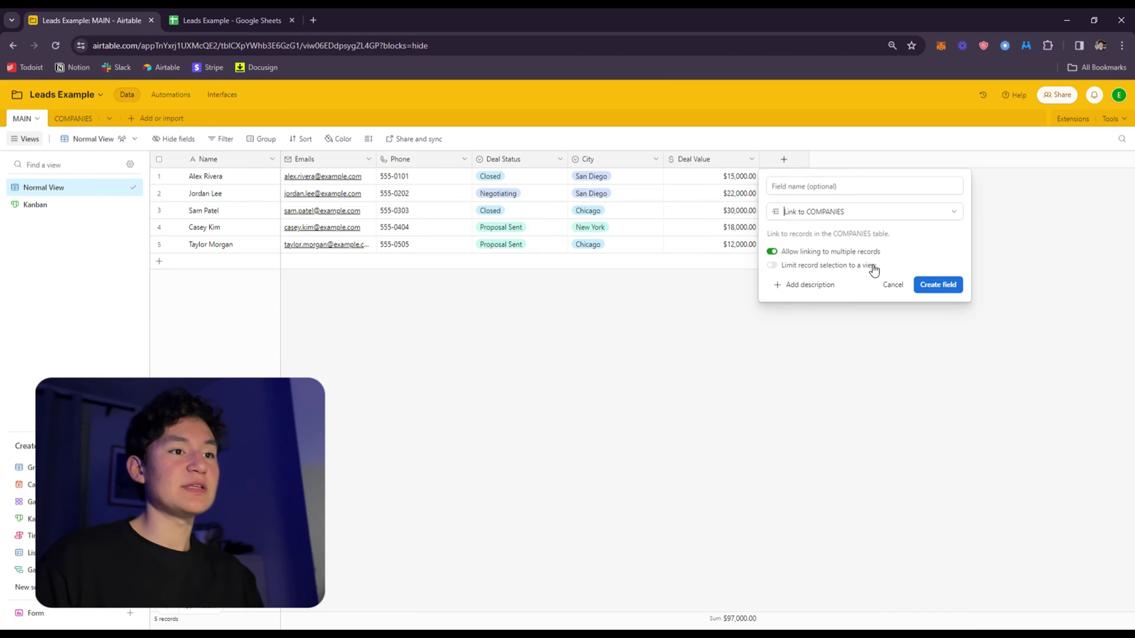
pyautogui.click(935, 286)
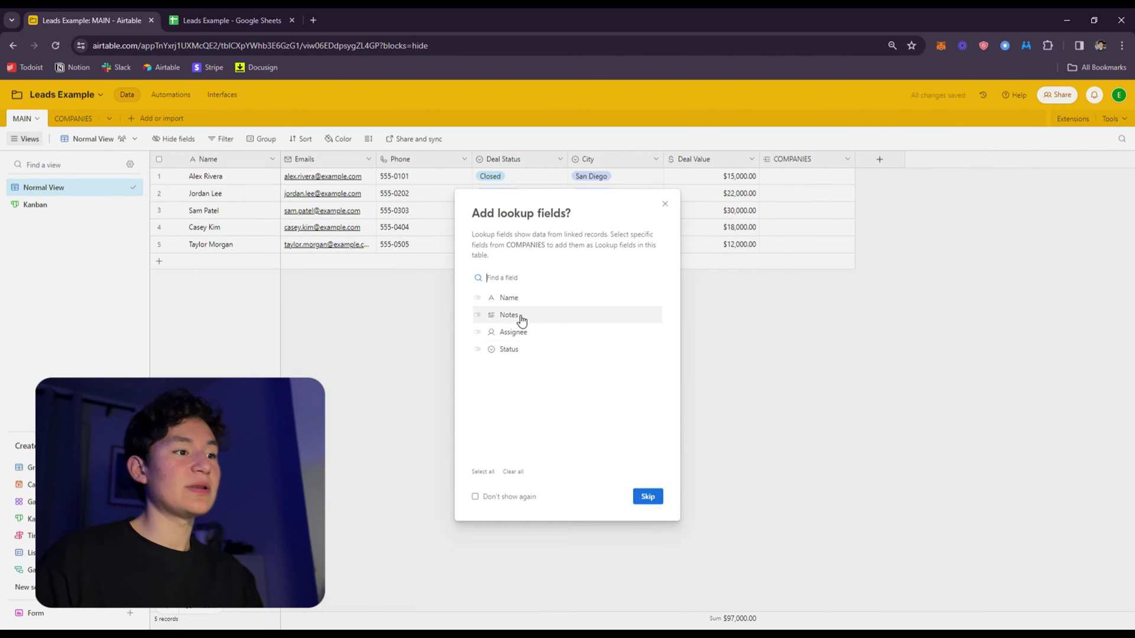
pyautogui.click(512, 298)
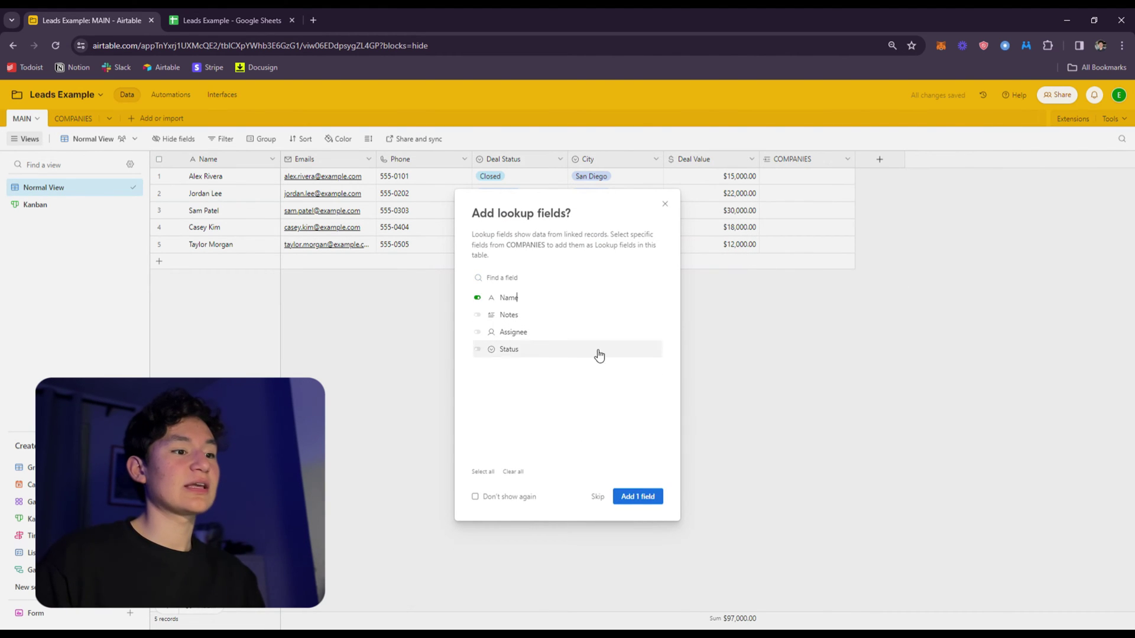
pyautogui.click(652, 497)
pyautogui.click(813, 176)
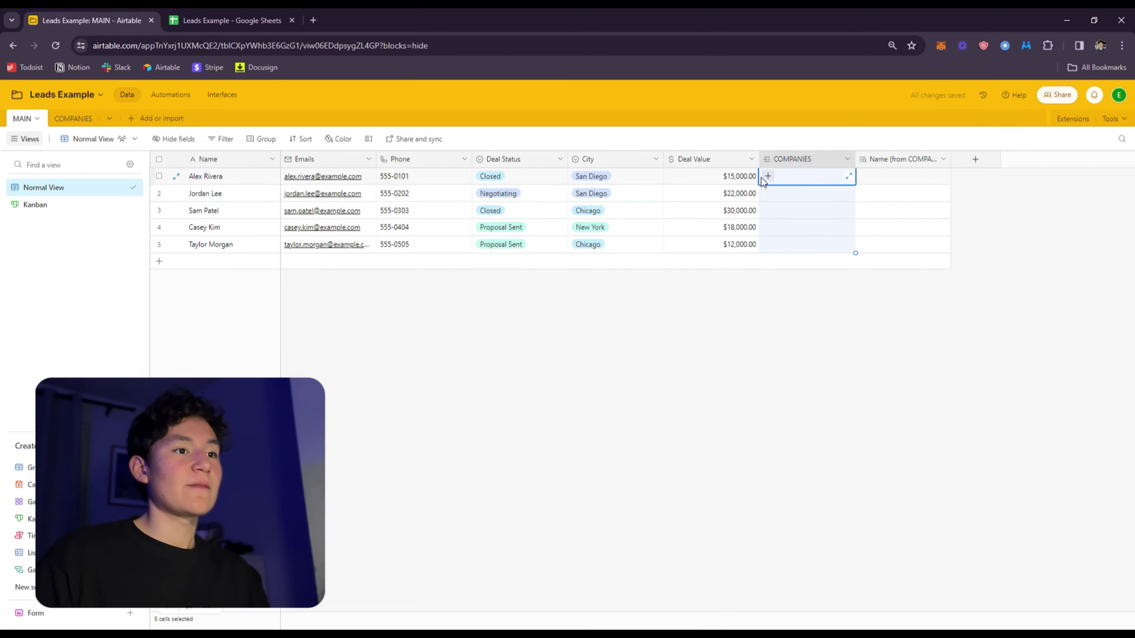
# Step: In the COMPANIES table, name the first two records X Industries and Tesla
pyautogui.click(74, 119)
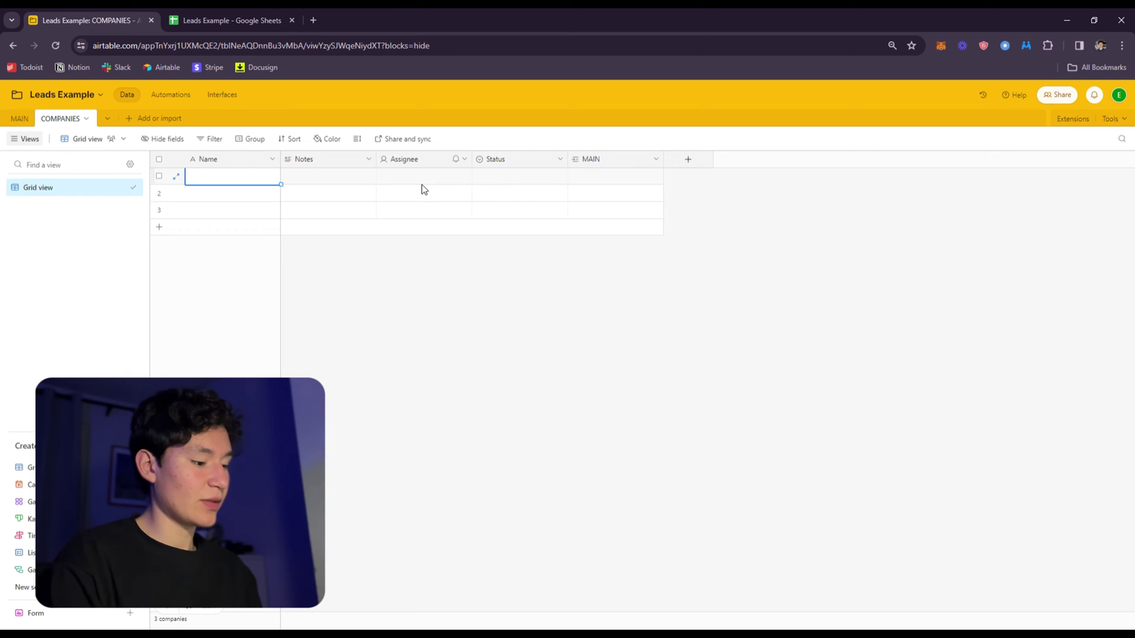
pyautogui.write('x')
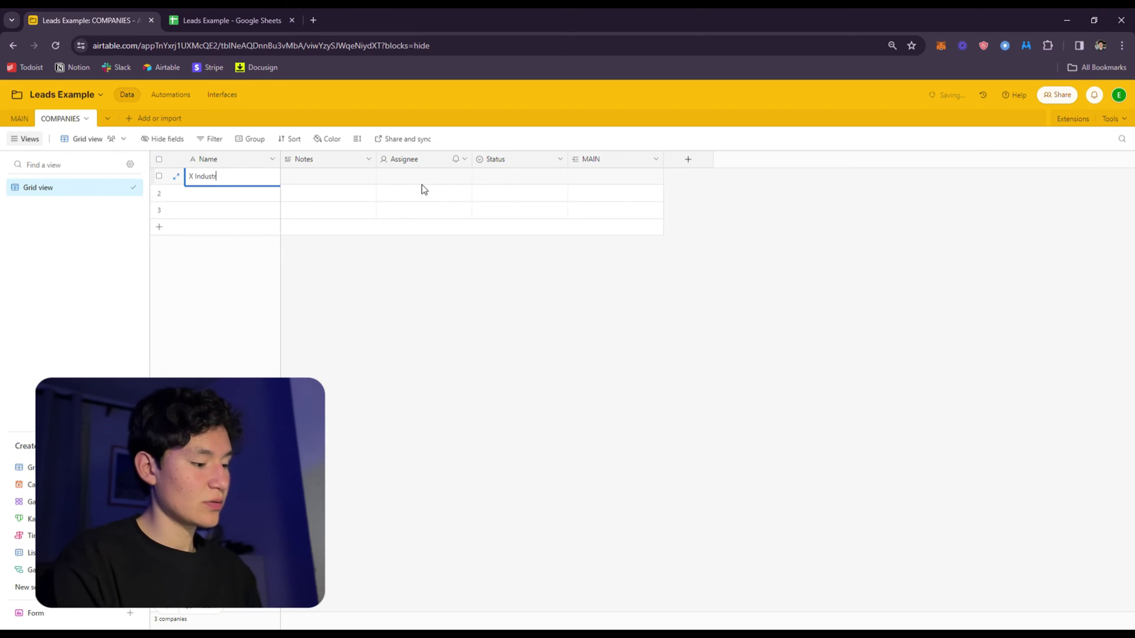
pyautogui.write(' Industries')
pyautogui.click(246, 194)
pyautogui.write('Tesla')
pyautogui.click(20, 117)
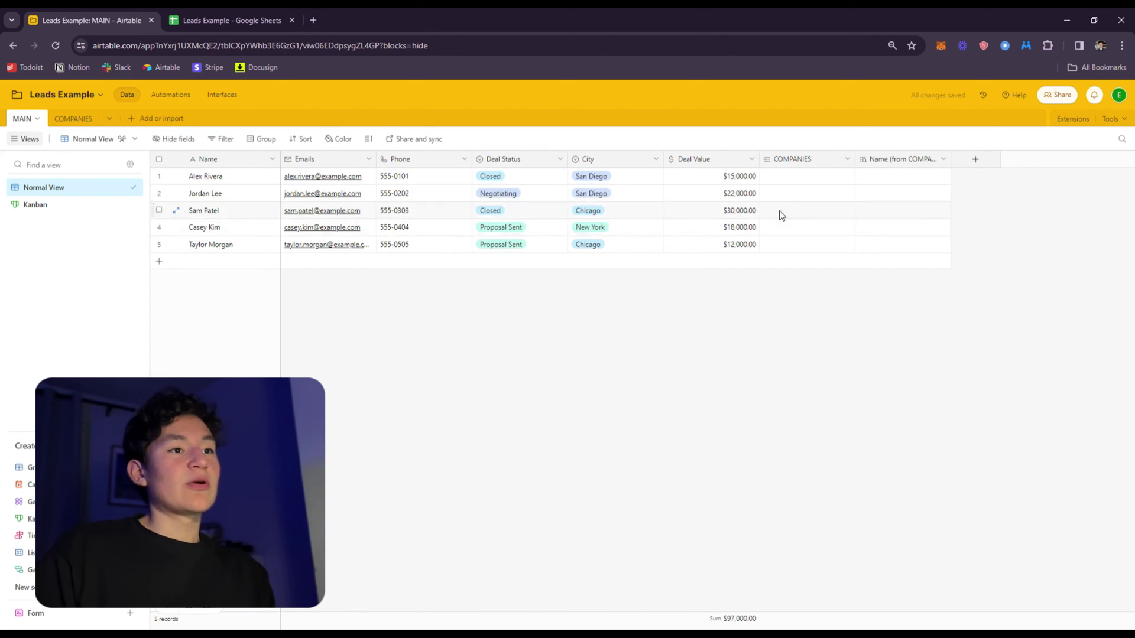
pyautogui.click(789, 180)
pyautogui.click(768, 176)
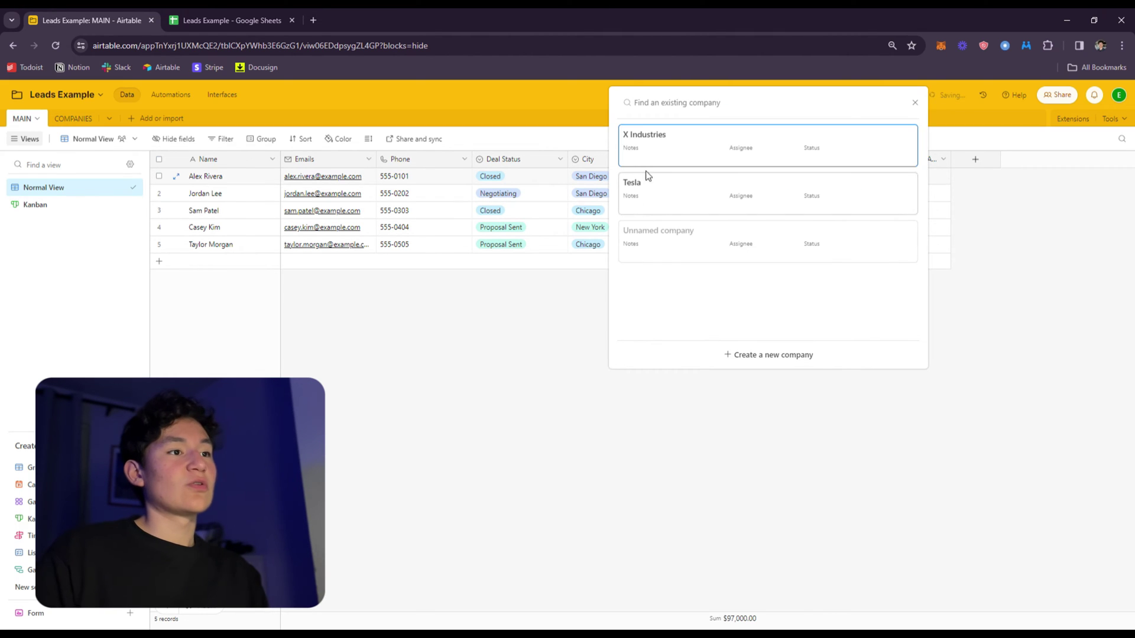
pyautogui.click(679, 166)
pyautogui.click(813, 165)
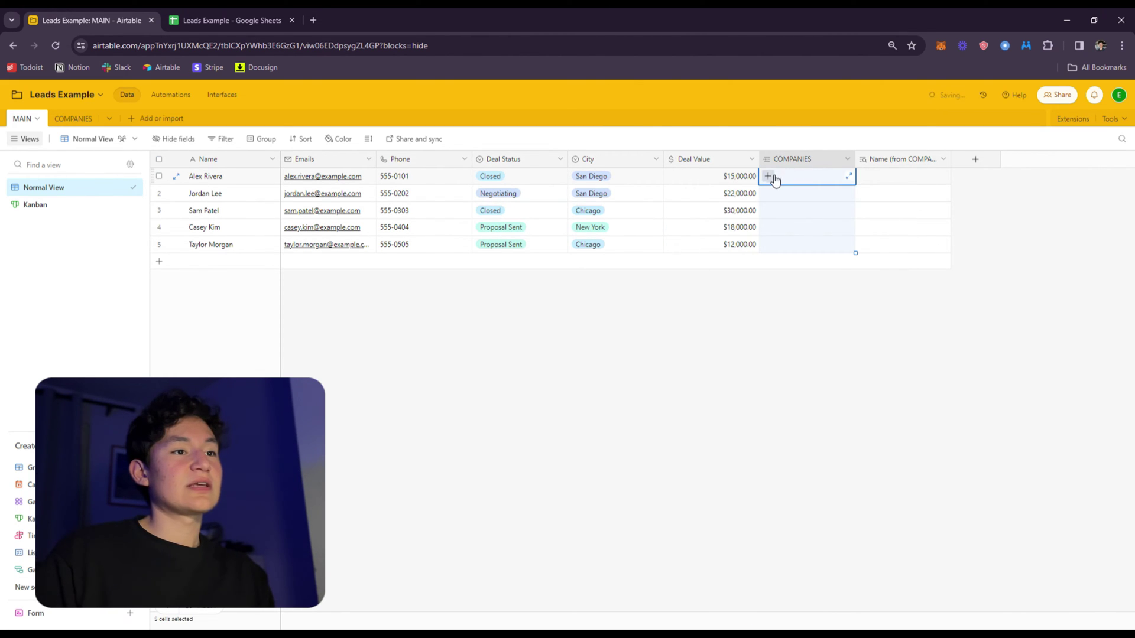
pyautogui.click(768, 176)
pyautogui.click(673, 189)
pyautogui.click(794, 191)
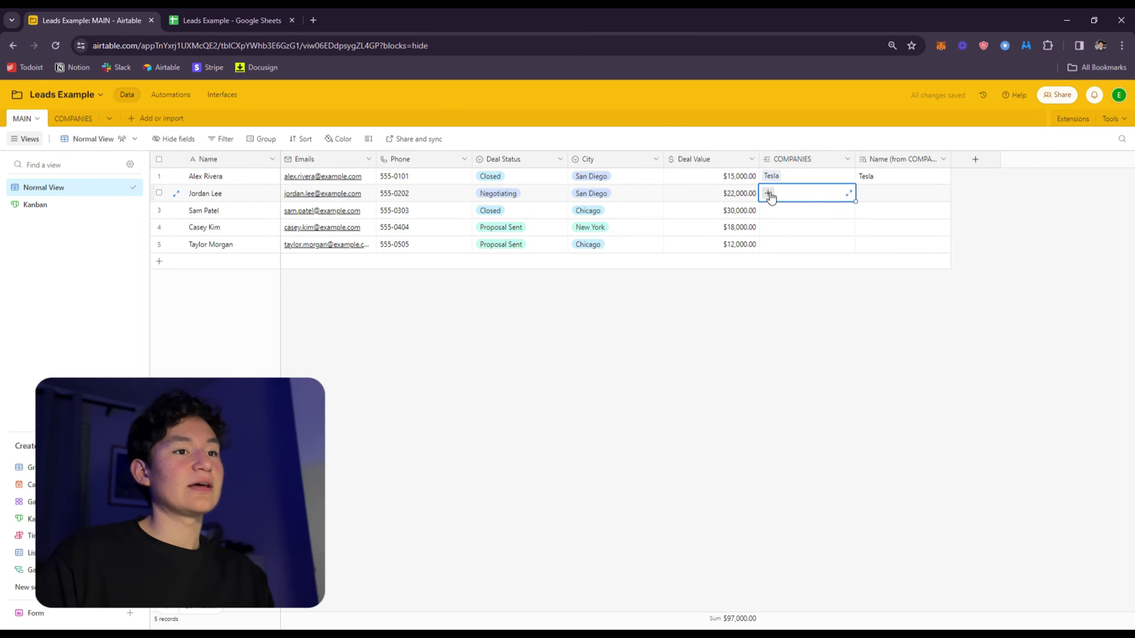
pyautogui.click(768, 193)
pyautogui.click(1039, 287)
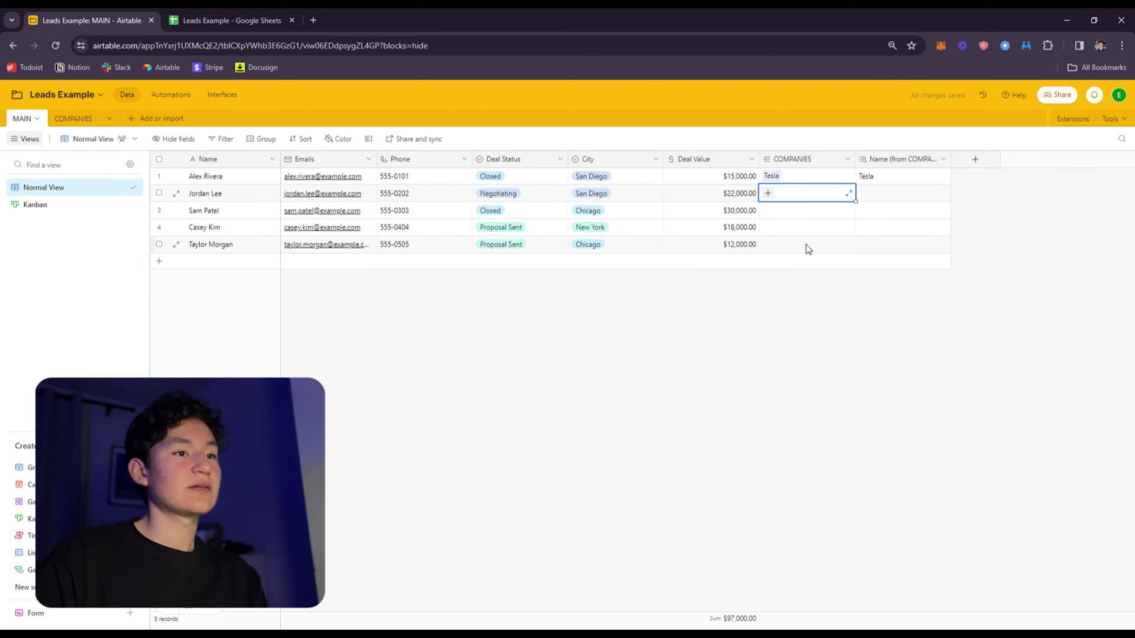
pyautogui.click(768, 194)
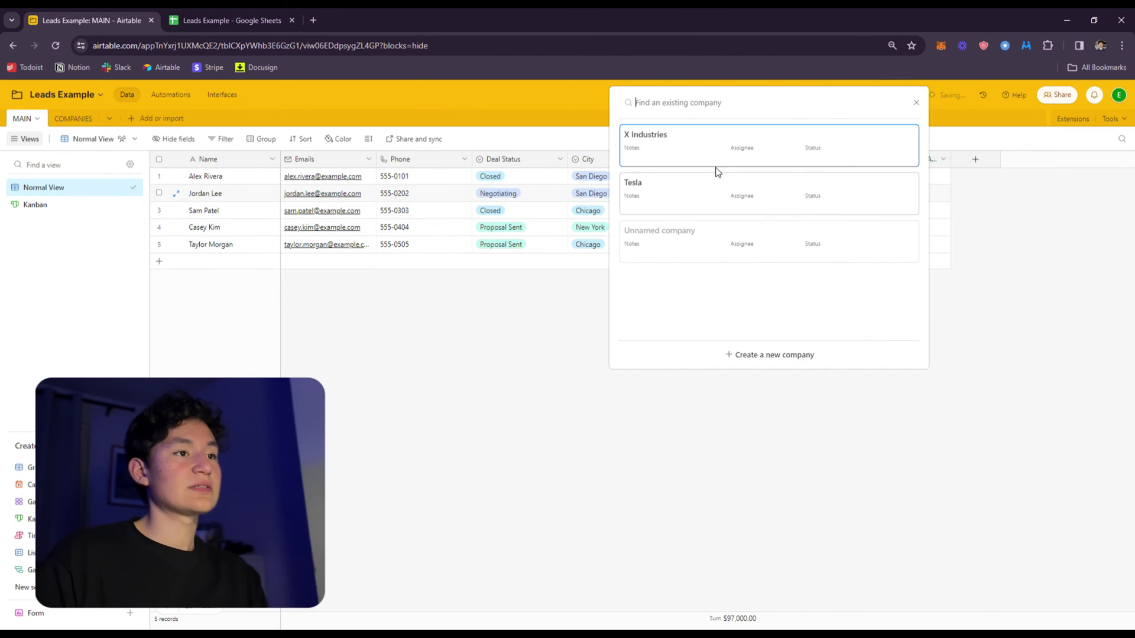
pyautogui.click(680, 192)
# Step: Link Sam Patel to X Industries and Tesla, Casey Kim to Tesla, and Taylor Morgan to X Industries
pyautogui.click(767, 211)
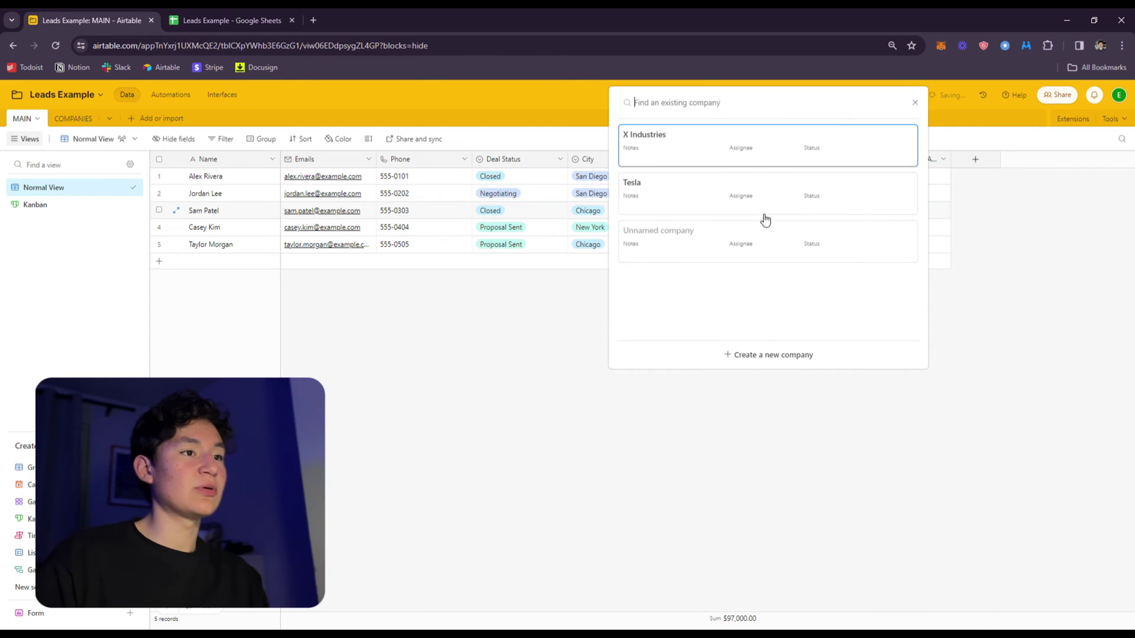
pyautogui.click(674, 157)
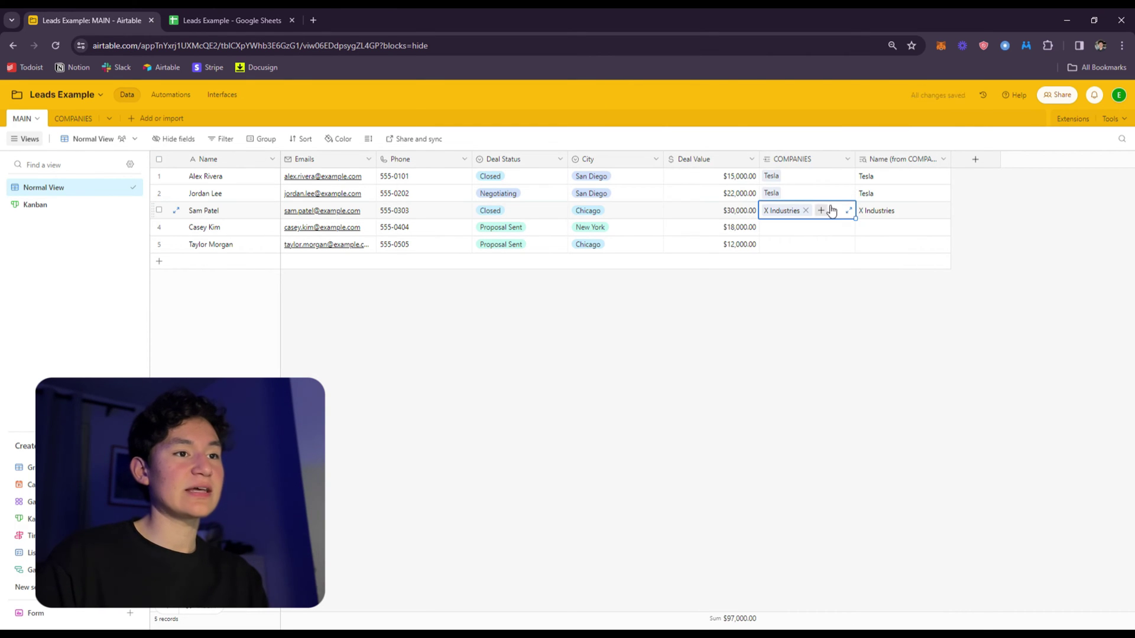
pyautogui.click(829, 210)
pyautogui.click(713, 155)
pyautogui.click(776, 233)
pyautogui.click(768, 228)
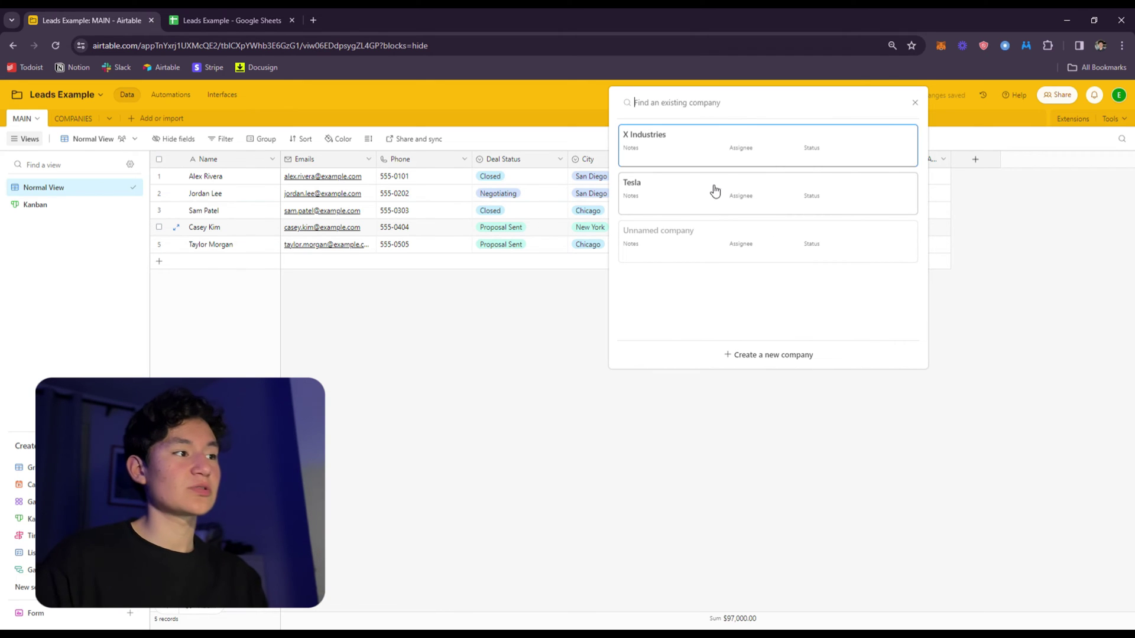
pyautogui.click(688, 196)
pyautogui.click(763, 252)
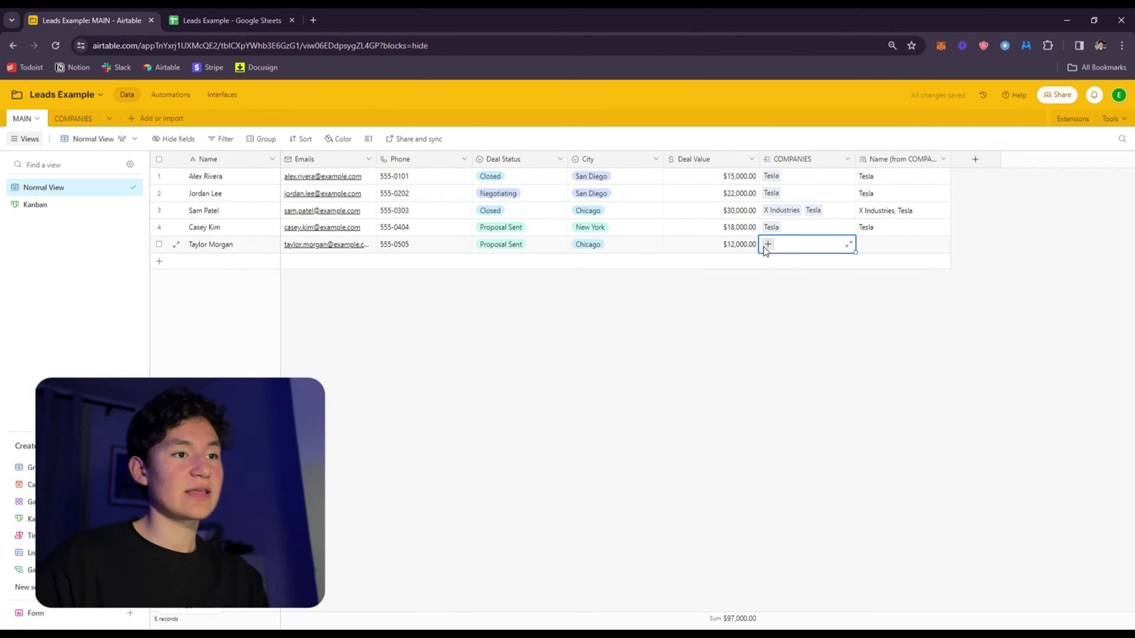
pyautogui.click(763, 250)
pyautogui.click(708, 172)
# Step: Delete the Name (from COMPANIES) lookup column and preview the Tesla company record
pyautogui.moveTo(864, 248); pyautogui.dragTo(887, 178)
pyautogui.press('Delete')
pyautogui.click(943, 162)
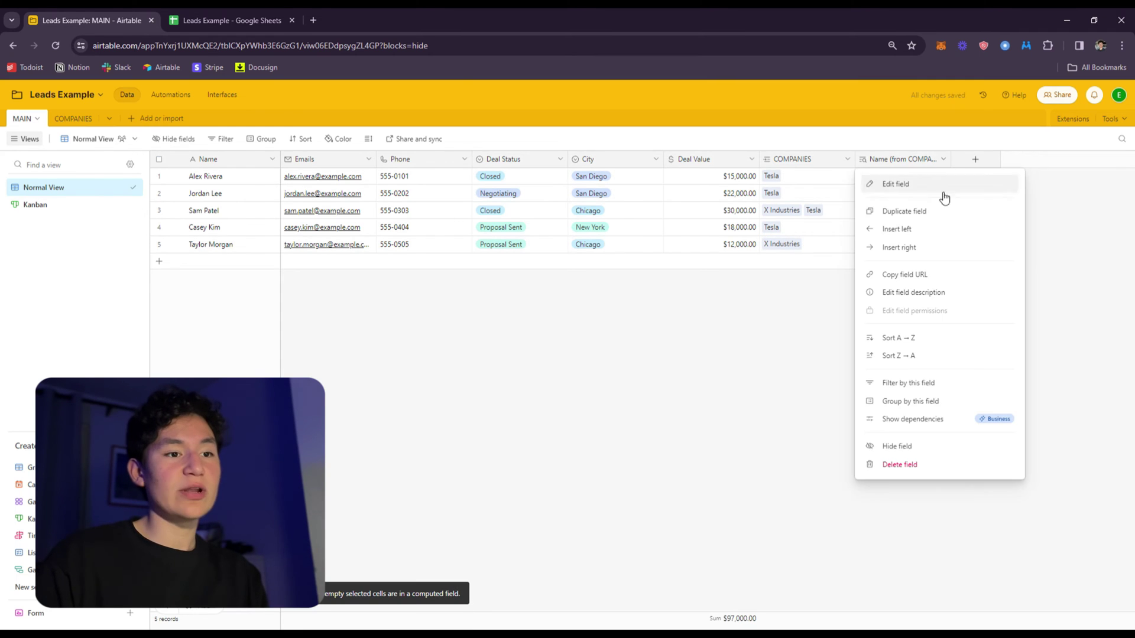
pyautogui.click(897, 463)
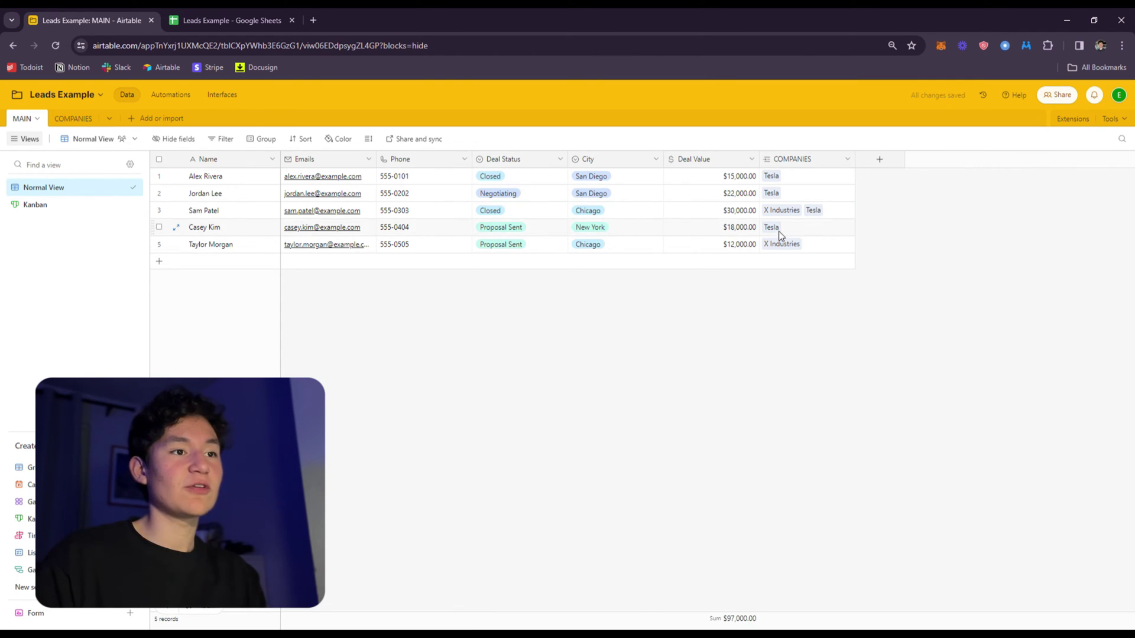
pyautogui.click(771, 176)
pyautogui.press('Escape')
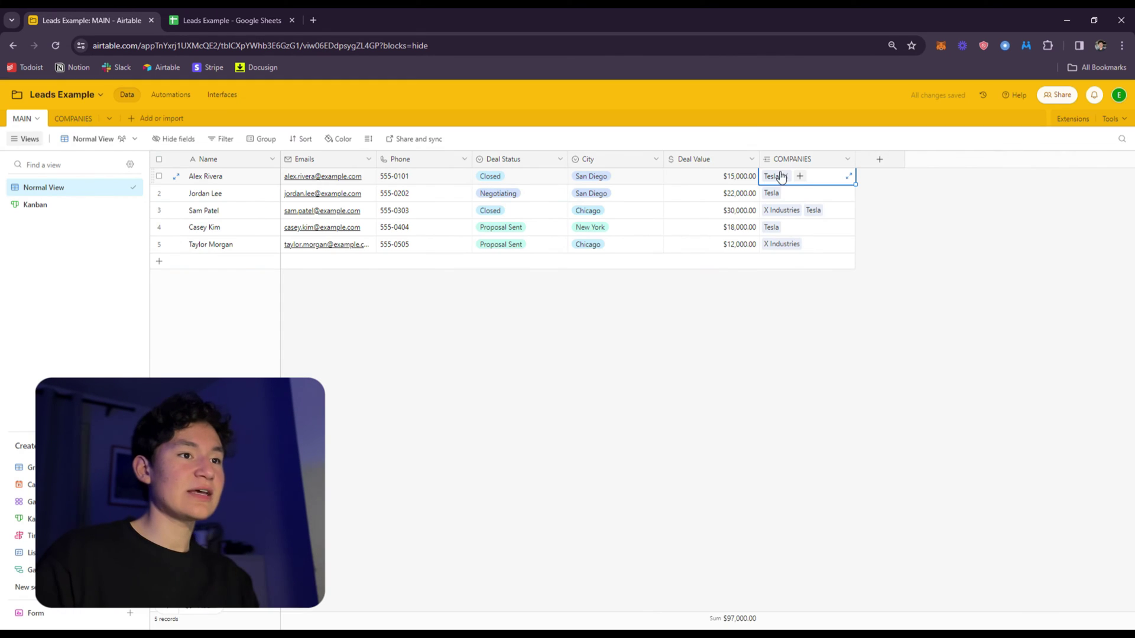
# Step: Widen the MAIN column in COMPANIES so X Industries' and Tesla's linked leads show in full
pyautogui.click(69, 120)
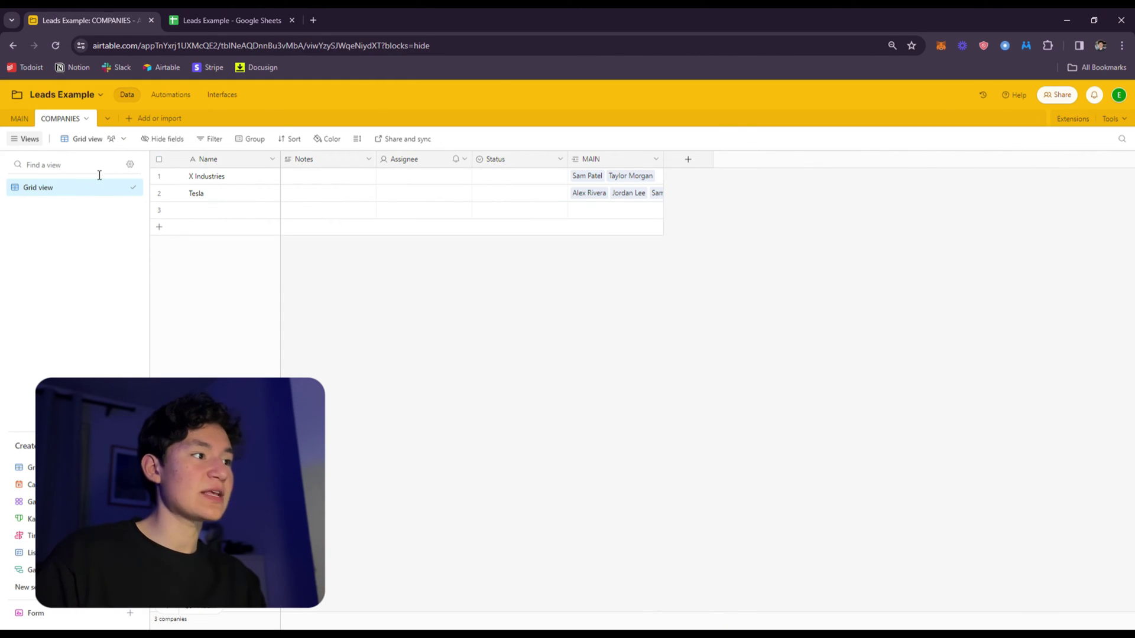
pyautogui.moveTo(222, 181); pyautogui.dragTo(222, 210)
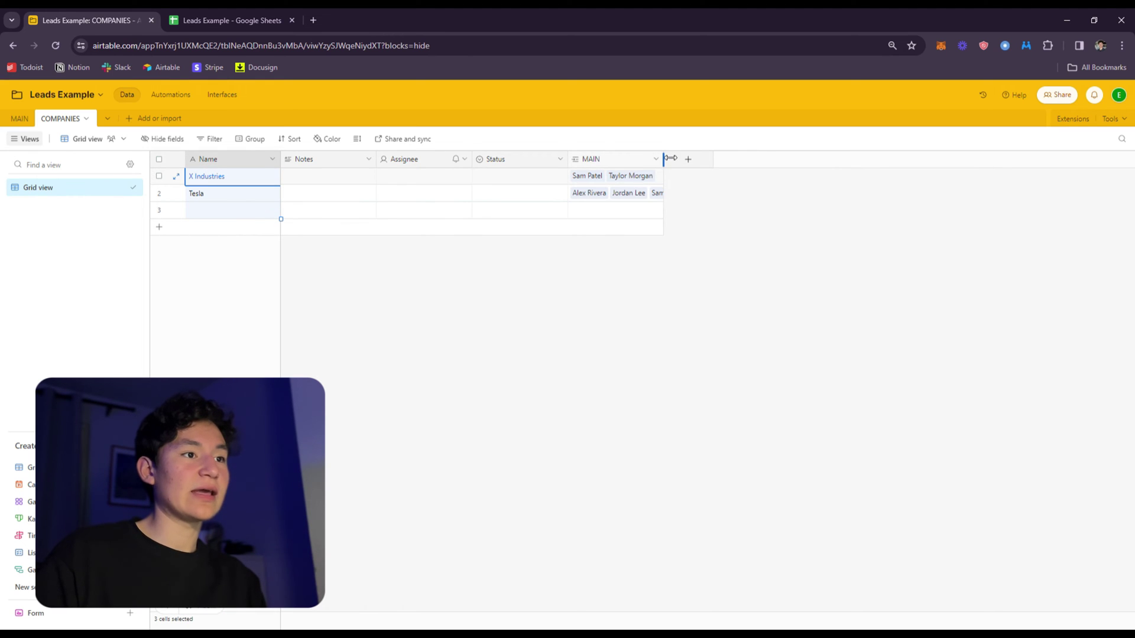
pyautogui.moveTo(663, 159); pyautogui.dragTo(781, 159)
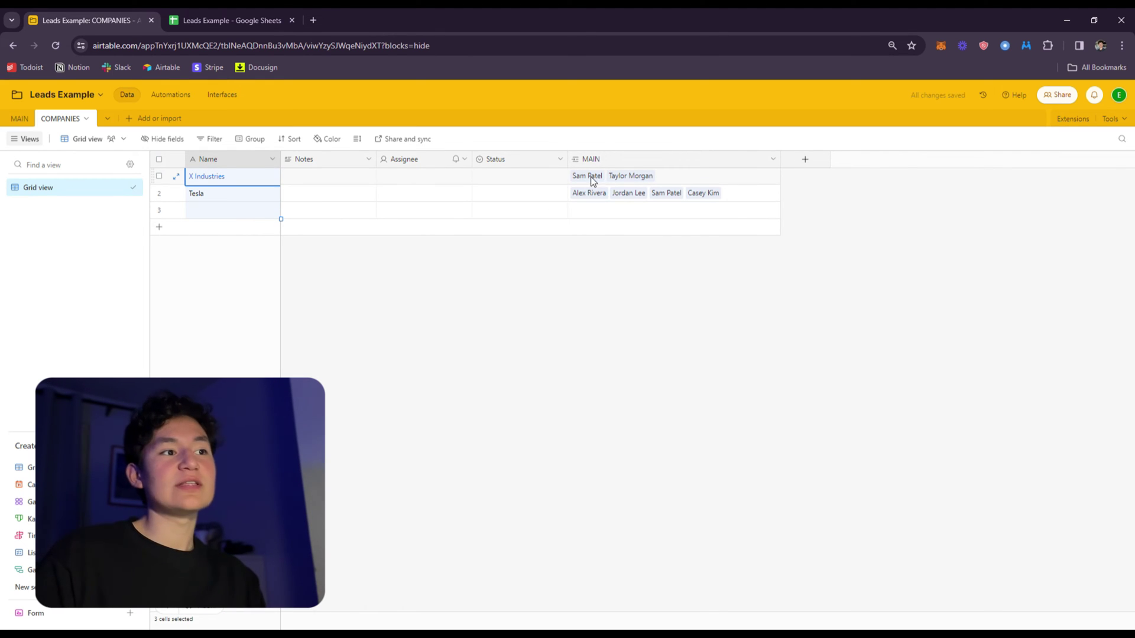
pyautogui.click(30, 120)
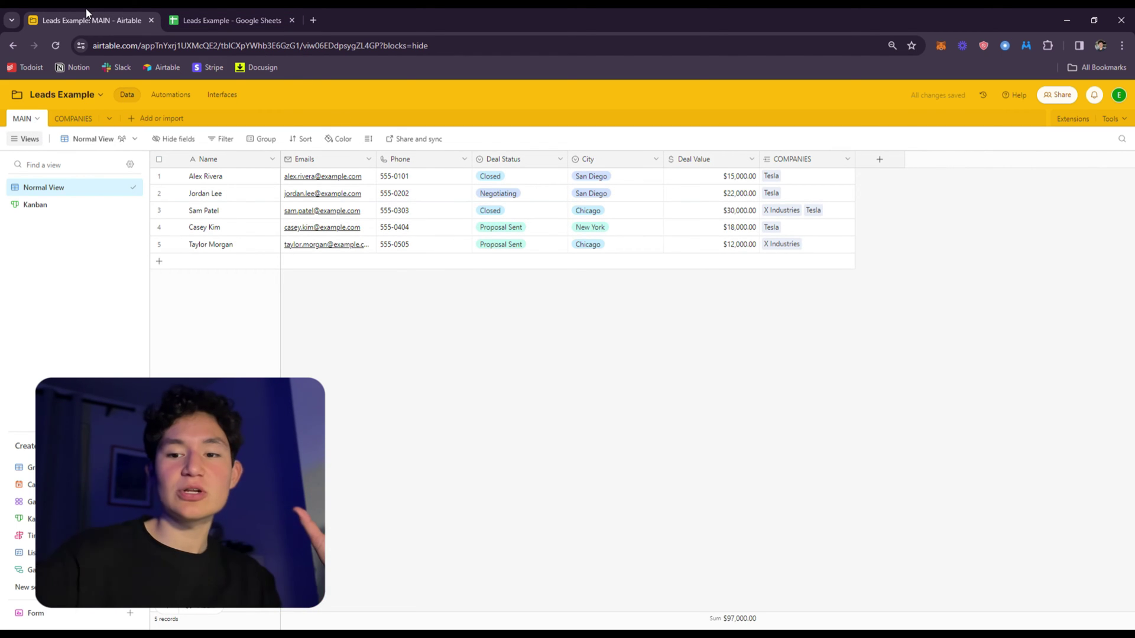
pyautogui.click(230, 20)
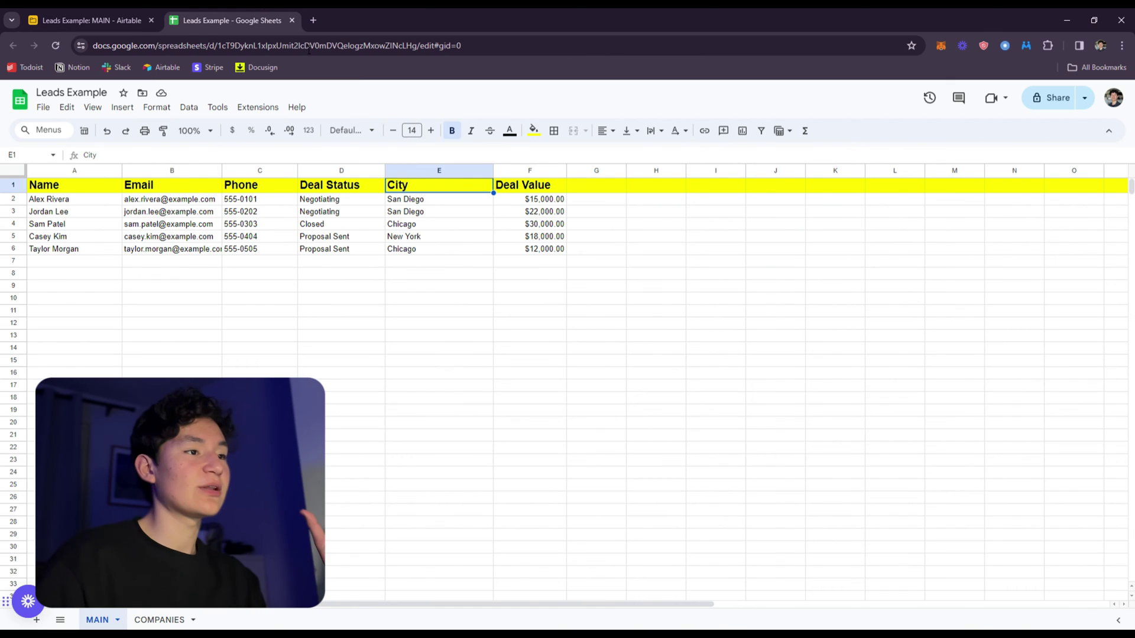
pyautogui.click(155, 618)
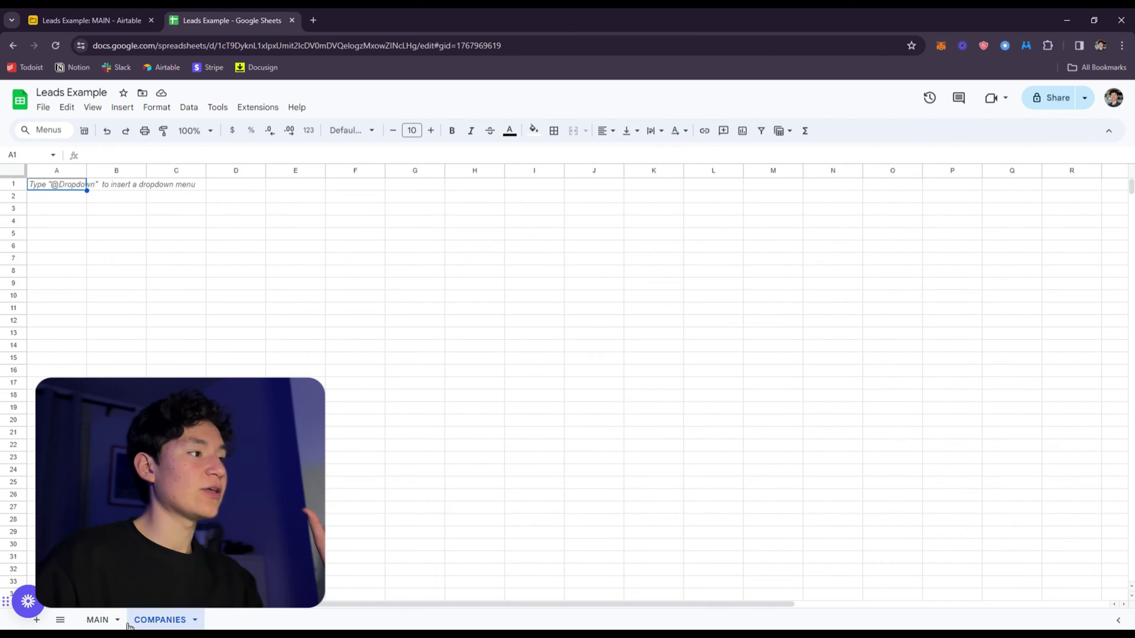
pyautogui.click(98, 619)
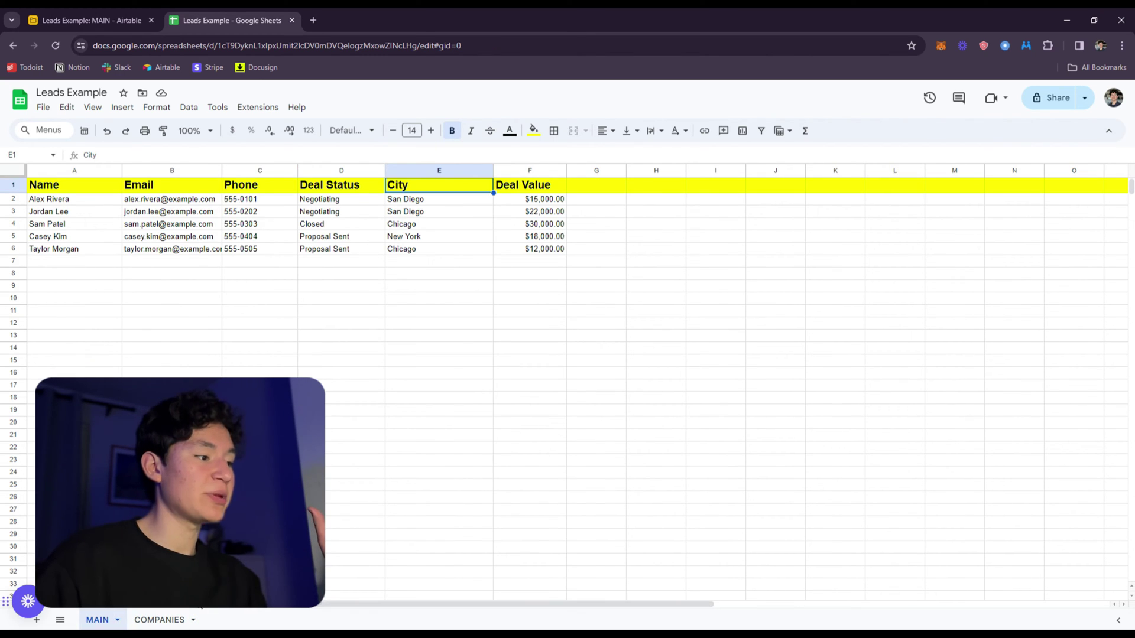
pyautogui.click(177, 622)
pyautogui.click(98, 619)
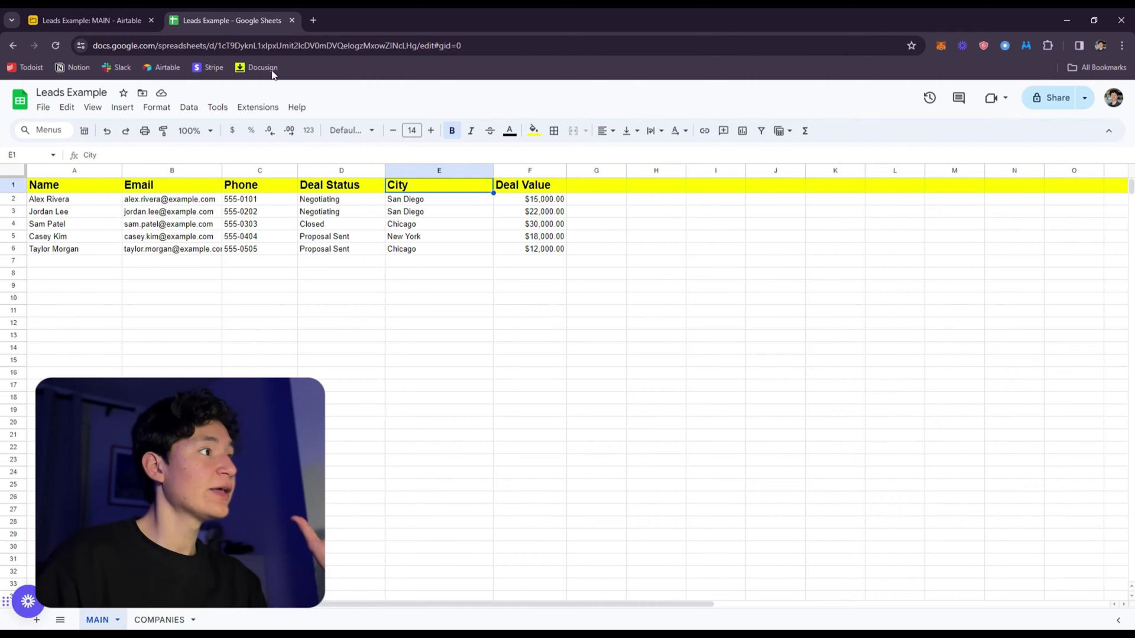
pyautogui.hotkey('ctrl', 'shift', 'Tab')
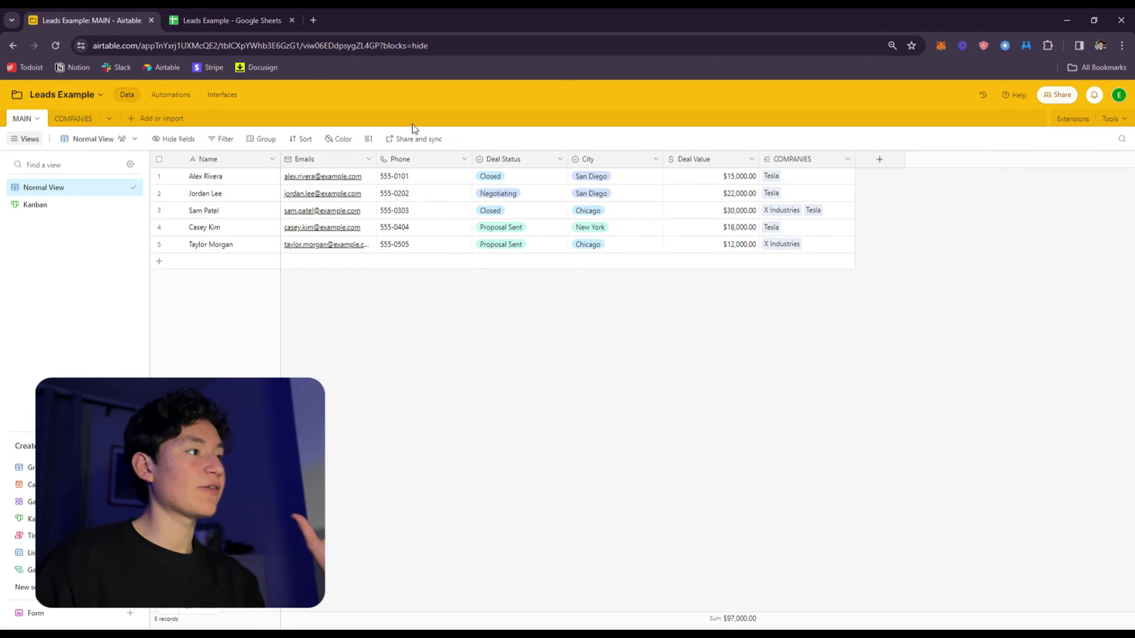
pyautogui.click(34, 118)
pyautogui.click(72, 118)
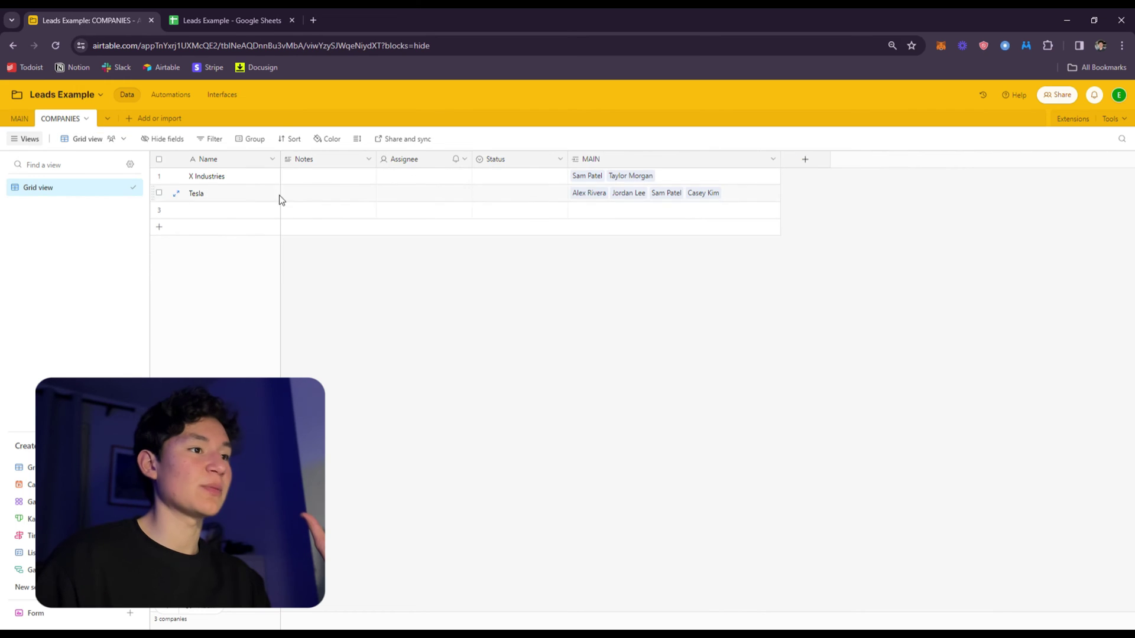
pyautogui.click(25, 120)
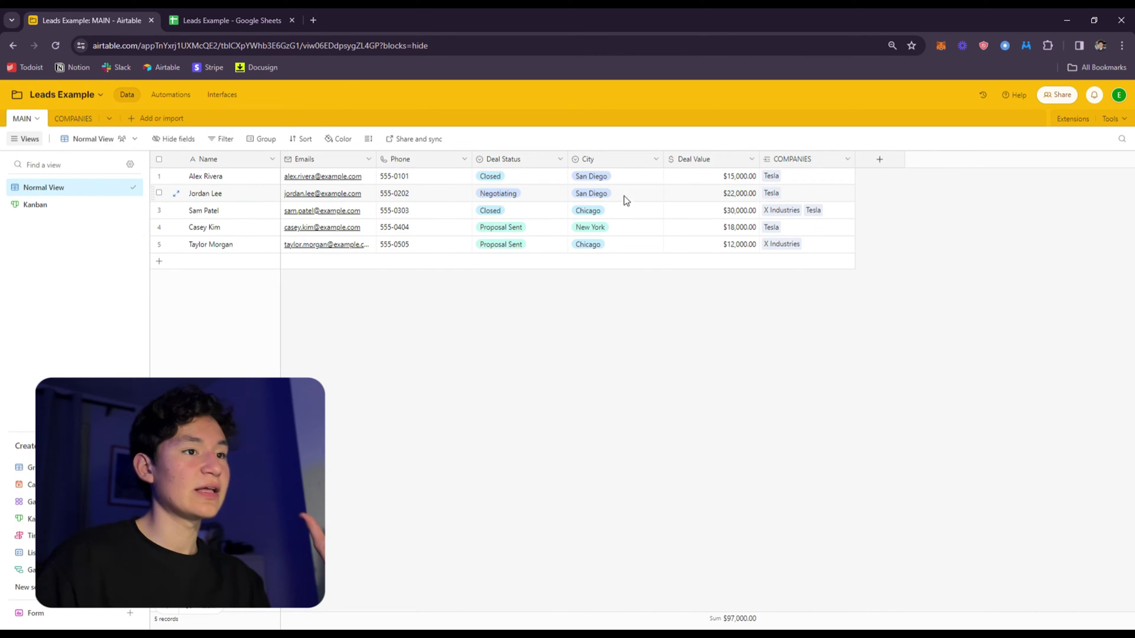
pyautogui.click(774, 177)
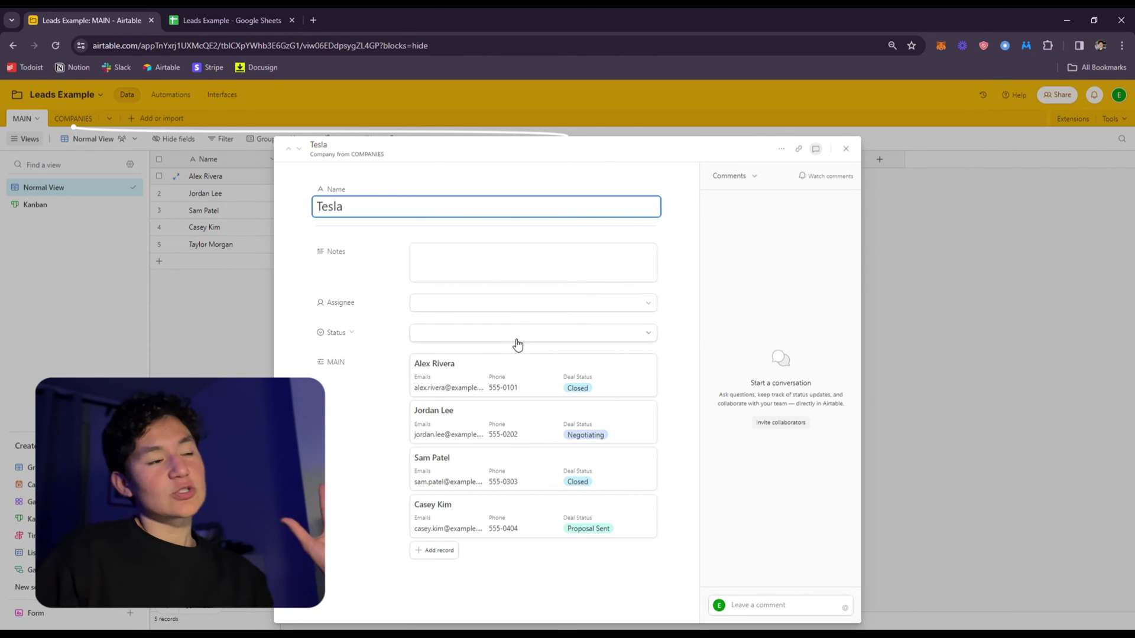
pyautogui.click(179, 243)
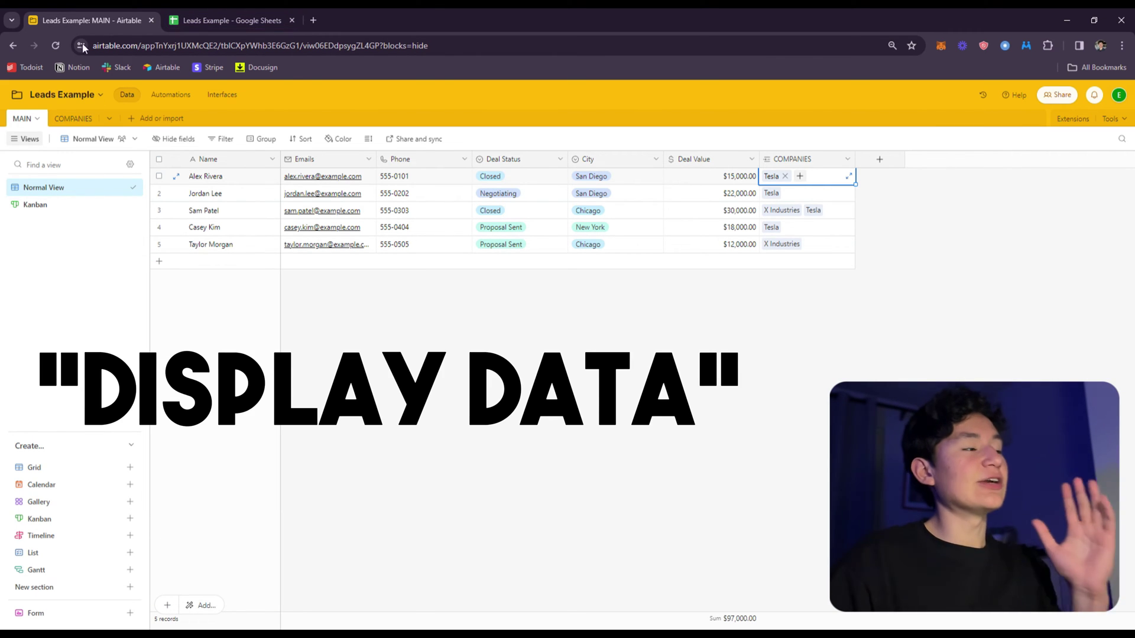
# Step: Check the Kanban view, then create a new Gallery view showing the five lead cards
pyautogui.click(35, 204)
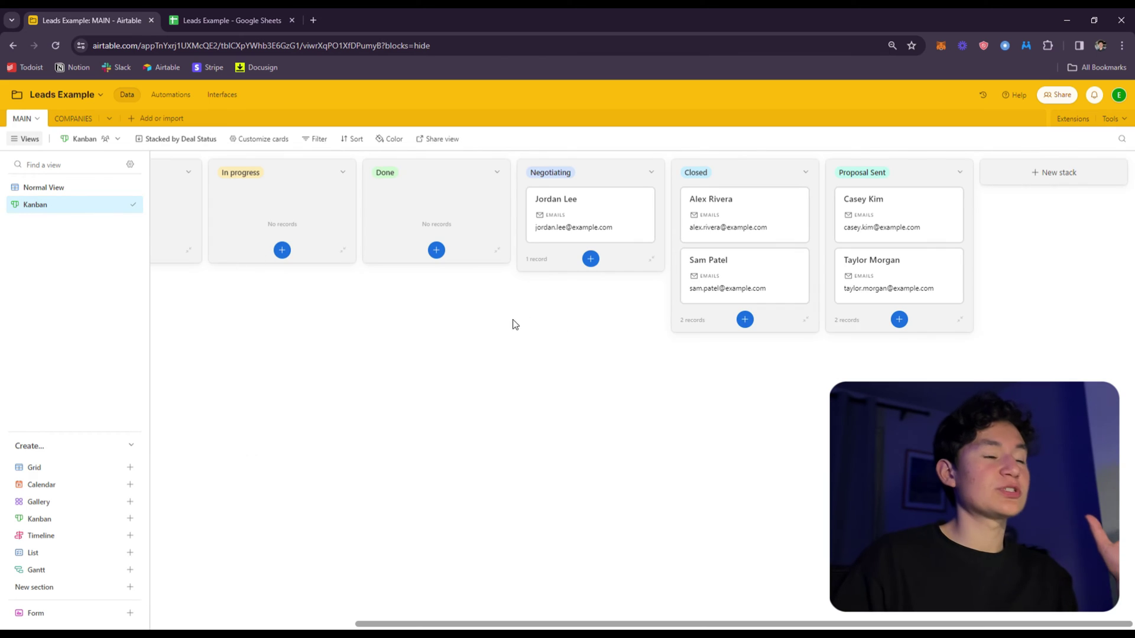
pyautogui.hscroll(-5, 195, 582)
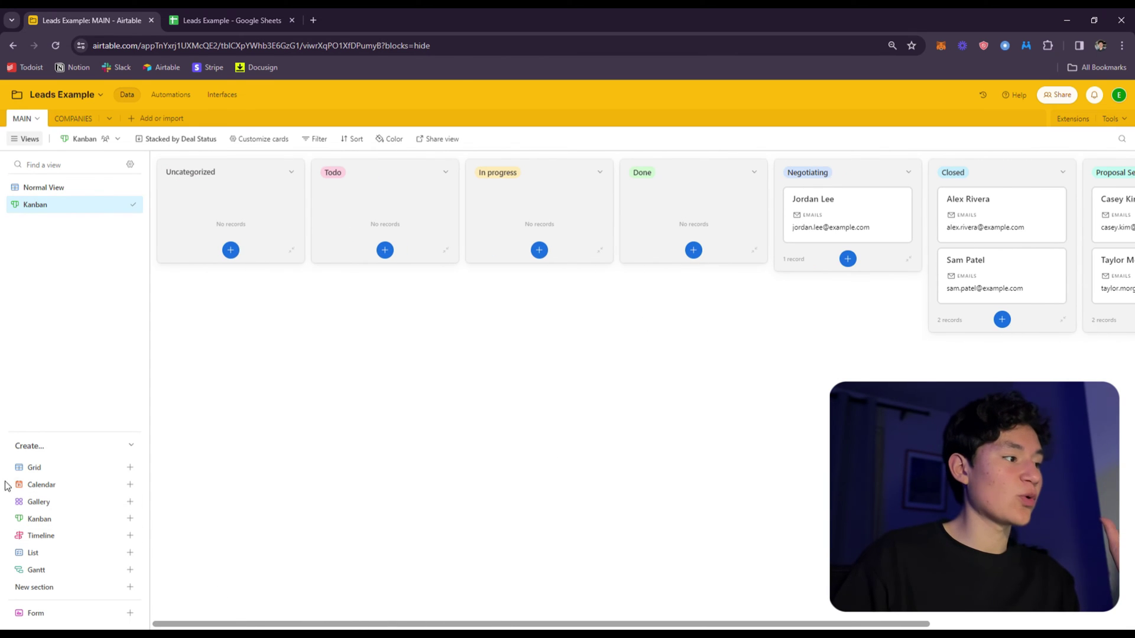
pyautogui.click(38, 502)
pyautogui.click(315, 603)
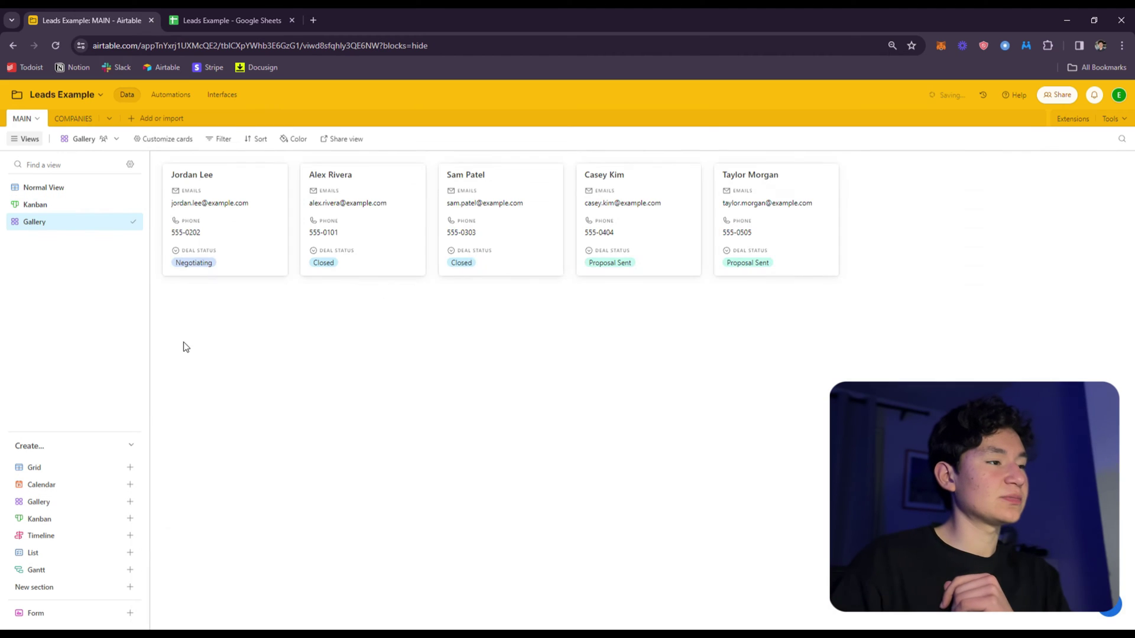
pyautogui.moveTo(233, 233)
pyautogui.mouseDown()
pyautogui.moveTo(431, 344)
pyautogui.moveTo(233, 238)
pyautogui.mouseUp()
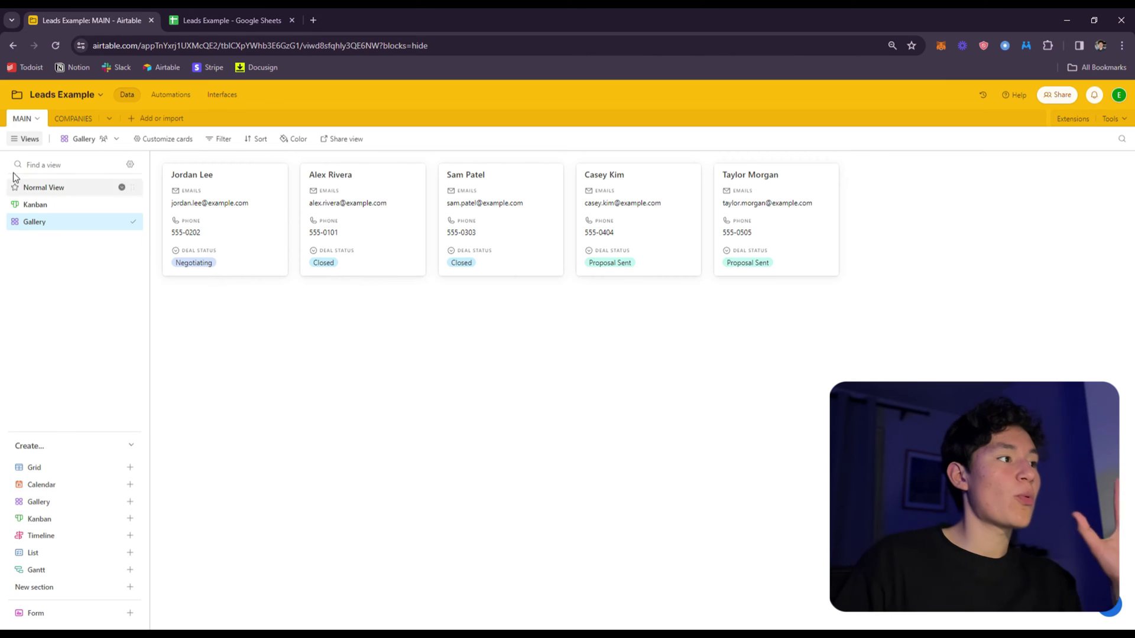
pyautogui.click(74, 211)
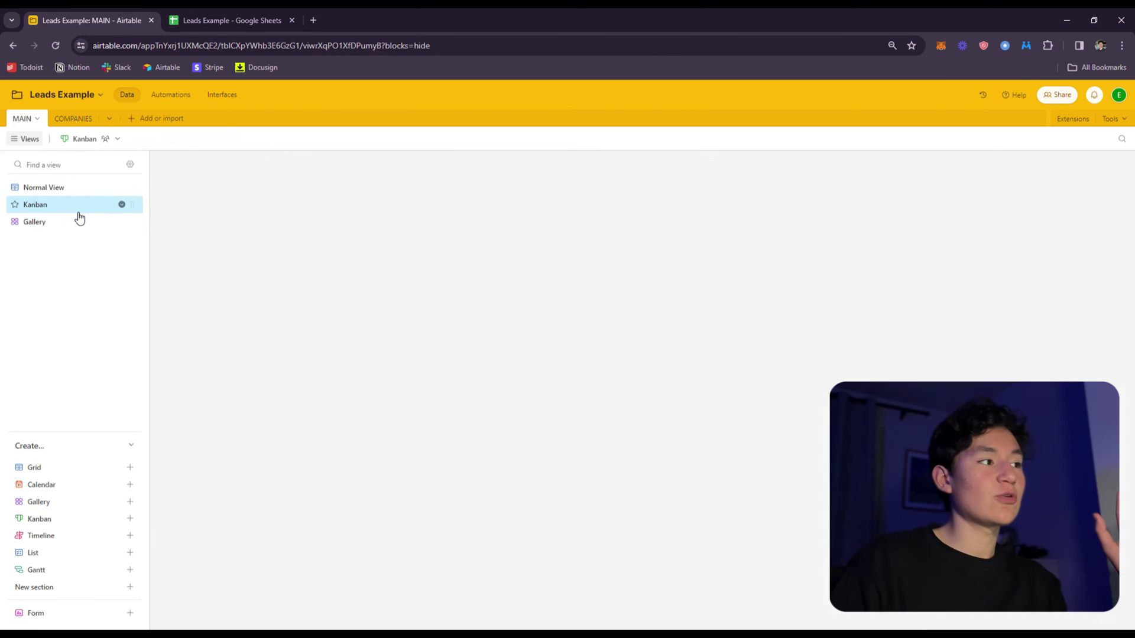
pyautogui.hscroll(5, 701, 340)
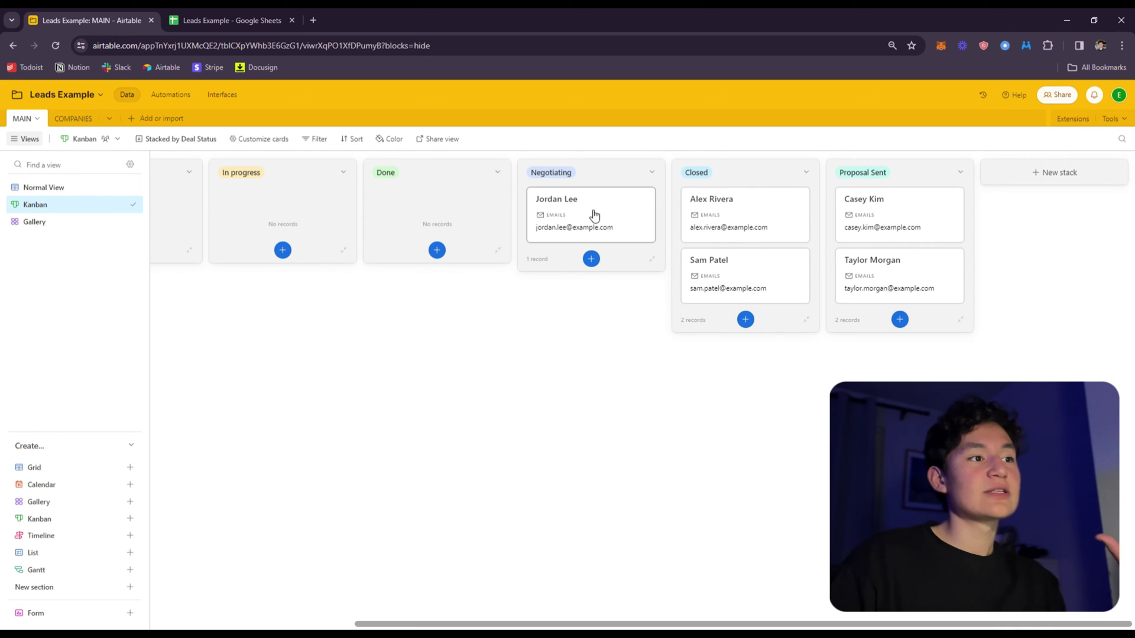
pyautogui.moveTo(655, 624); pyautogui.dragTo(382, 590)
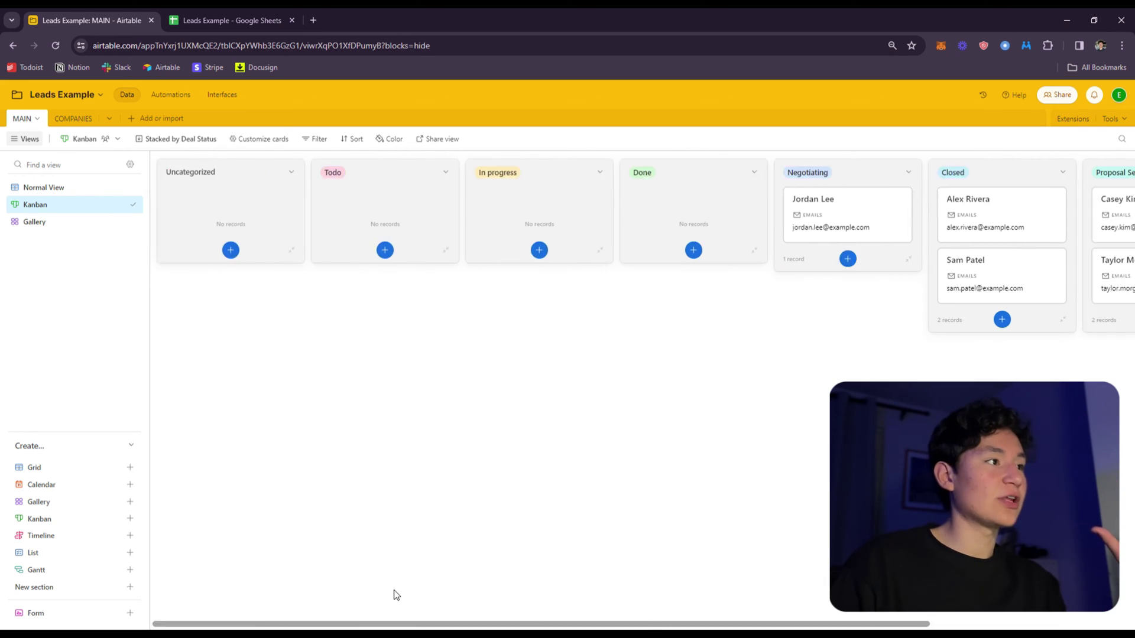
pyautogui.click(214, 12)
pyautogui.moveTo(313, 210)
pyautogui.mouseDown()
pyautogui.moveTo(319, 266)
pyautogui.moveTo(316, 214)
pyautogui.mouseUp()
pyautogui.click(319, 211)
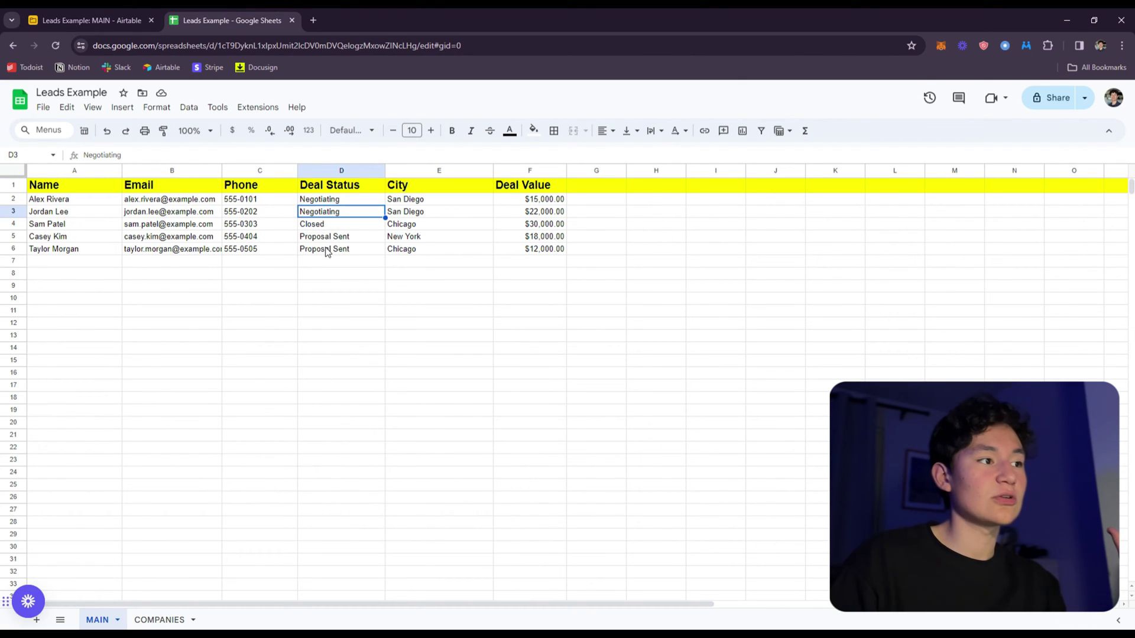
pyautogui.click(324, 248)
pyautogui.click(89, 20)
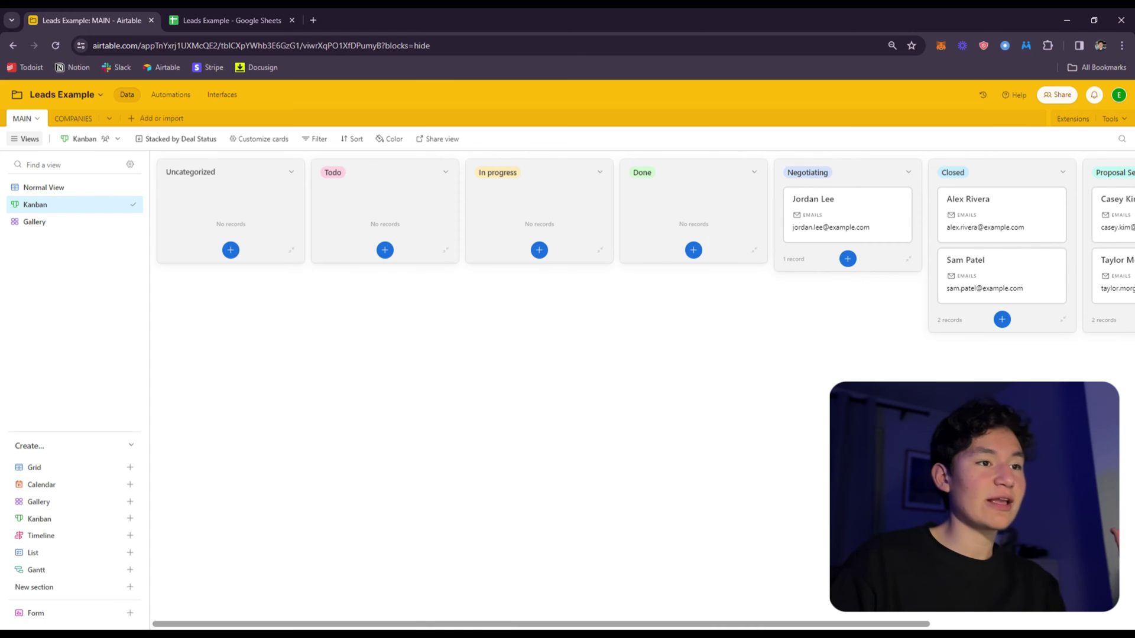
pyautogui.click(291, 174)
pyautogui.click(245, 231)
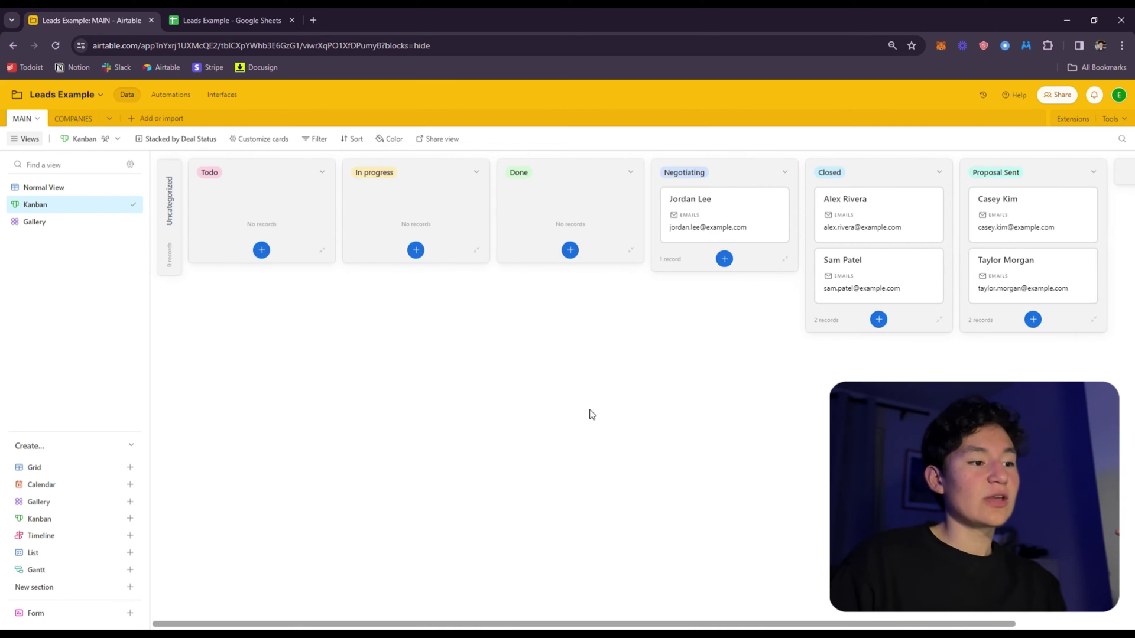
pyautogui.moveTo(552, 625); pyautogui.dragTo(670, 625)
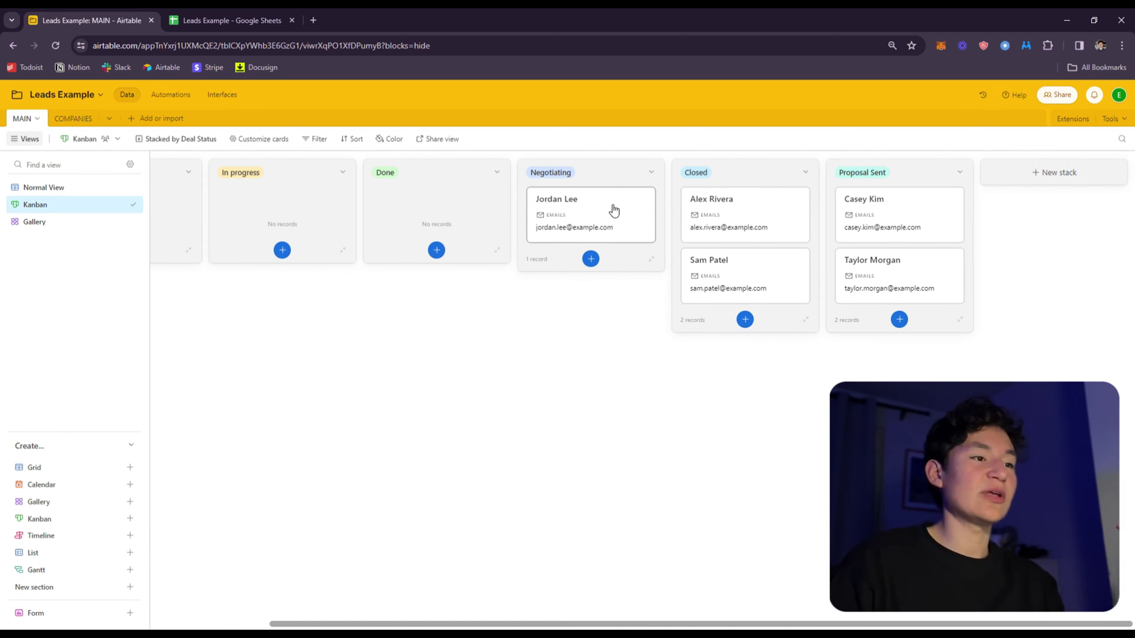
pyautogui.moveTo(613, 211); pyautogui.dragTo(757, 284)
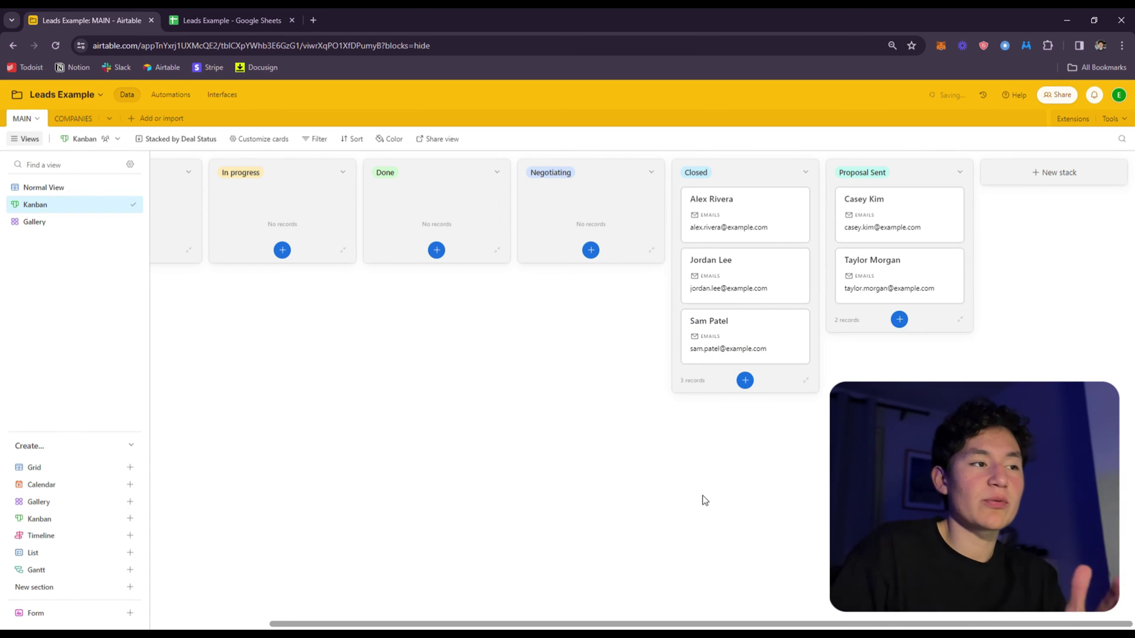
pyautogui.click(72, 189)
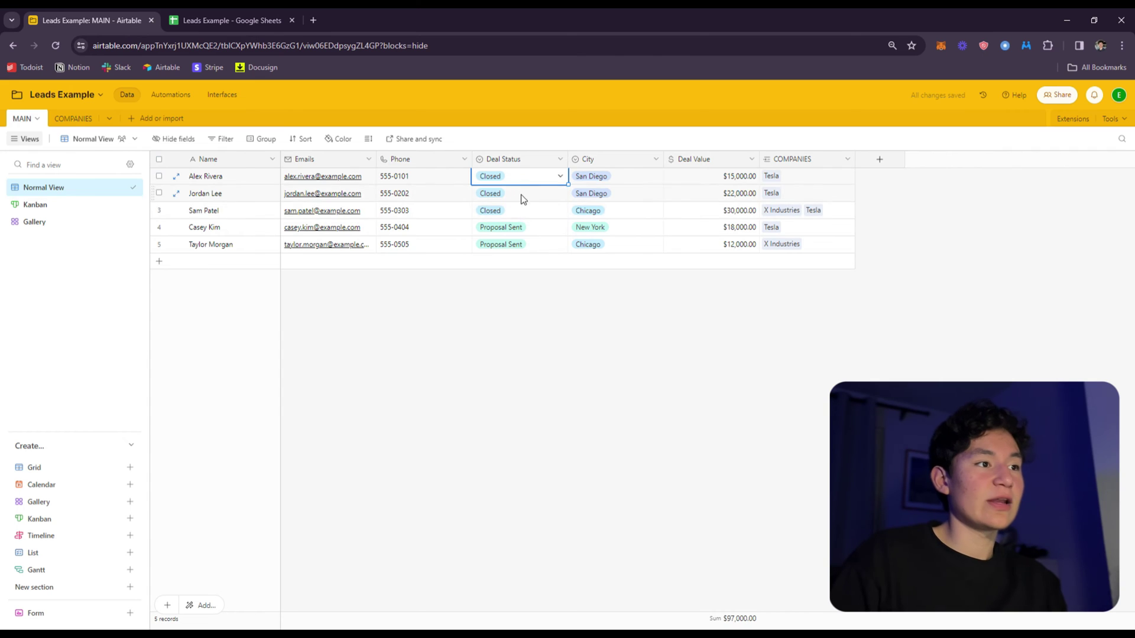
pyautogui.click(561, 175)
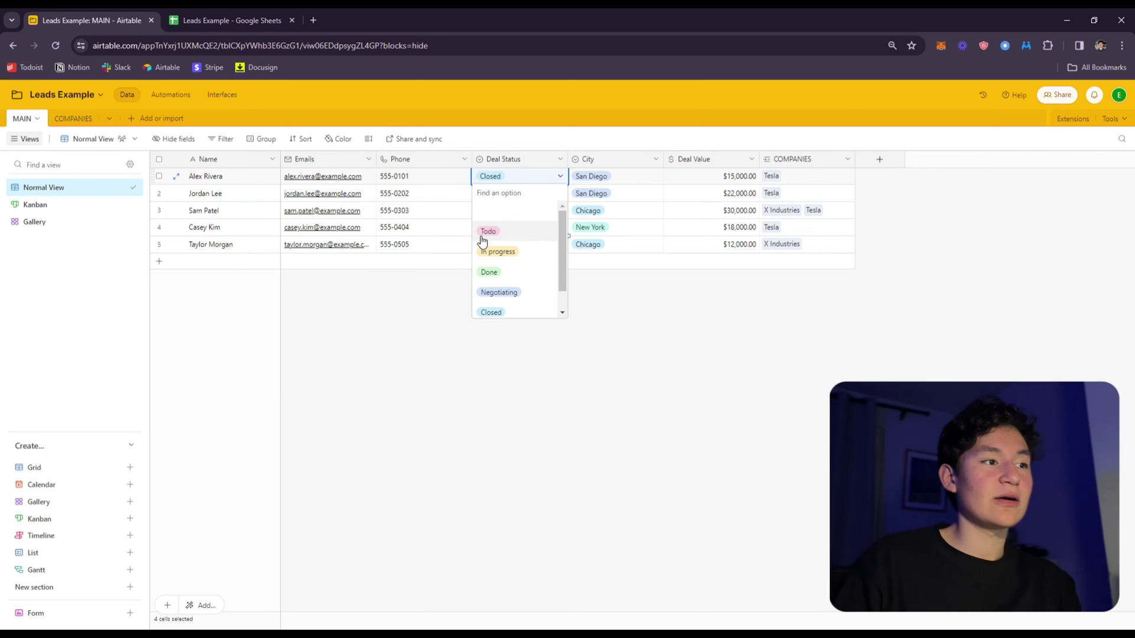
pyautogui.click(514, 252)
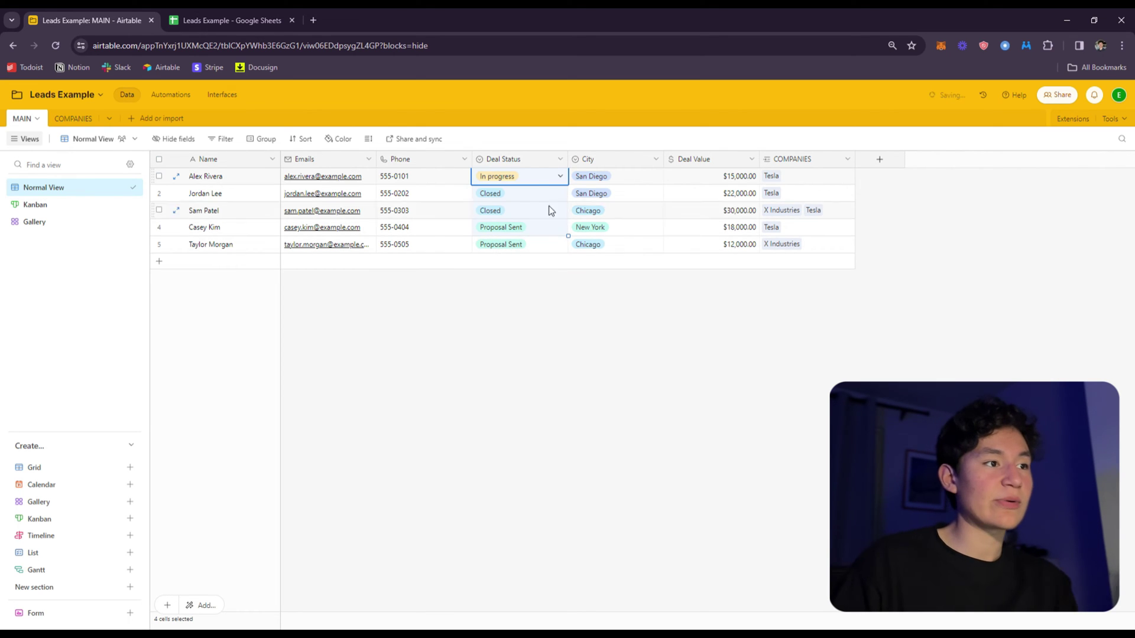
pyautogui.click(539, 193)
pyautogui.click(35, 204)
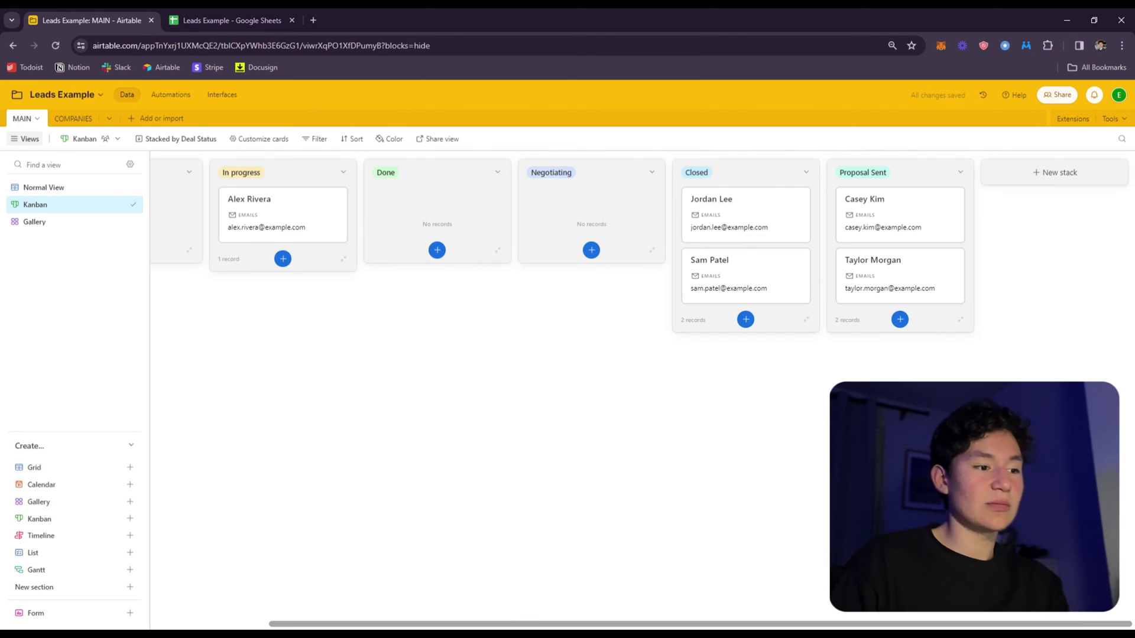
pyautogui.click(56, 190)
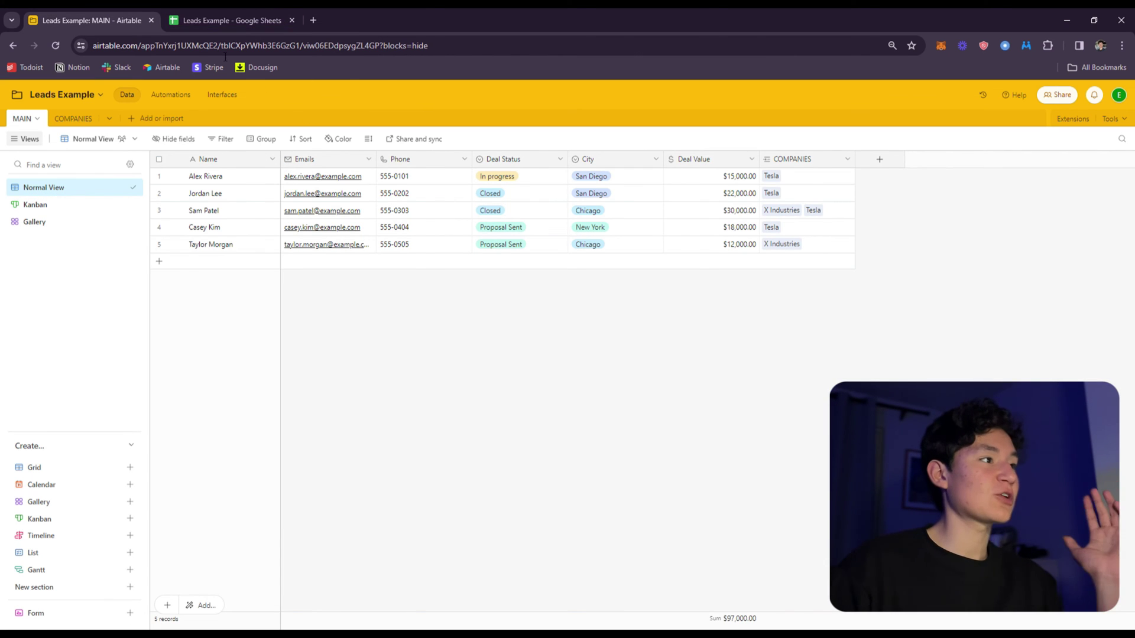
# Step: Clear the Deal Status values in D2:D6 of the Google Sheets copy
pyautogui.click(189, 19)
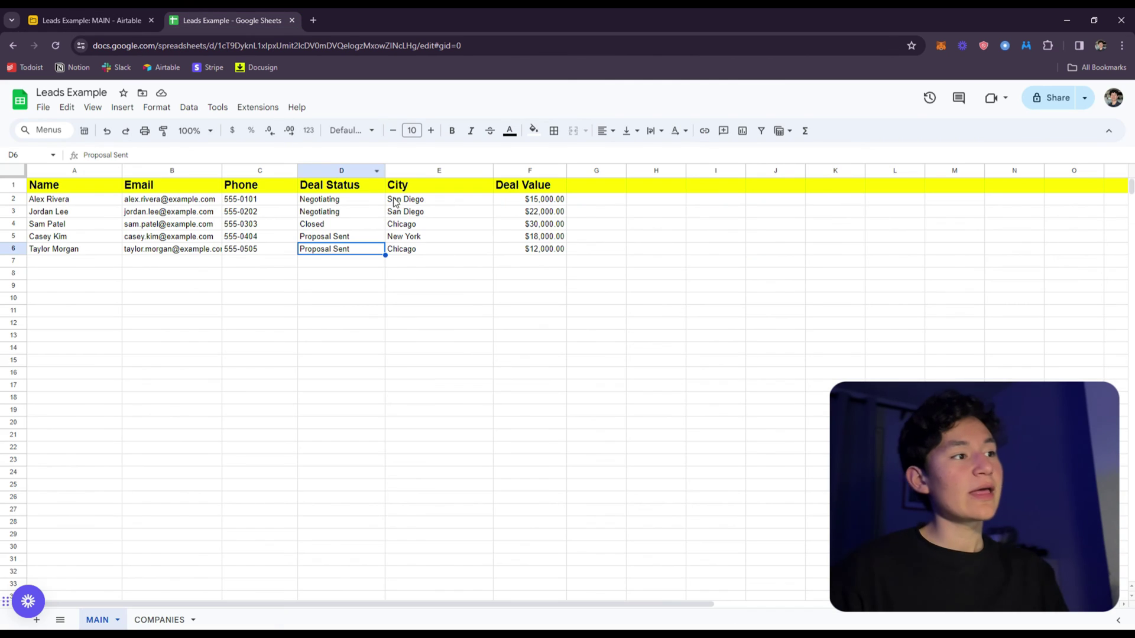
pyautogui.click(341, 213)
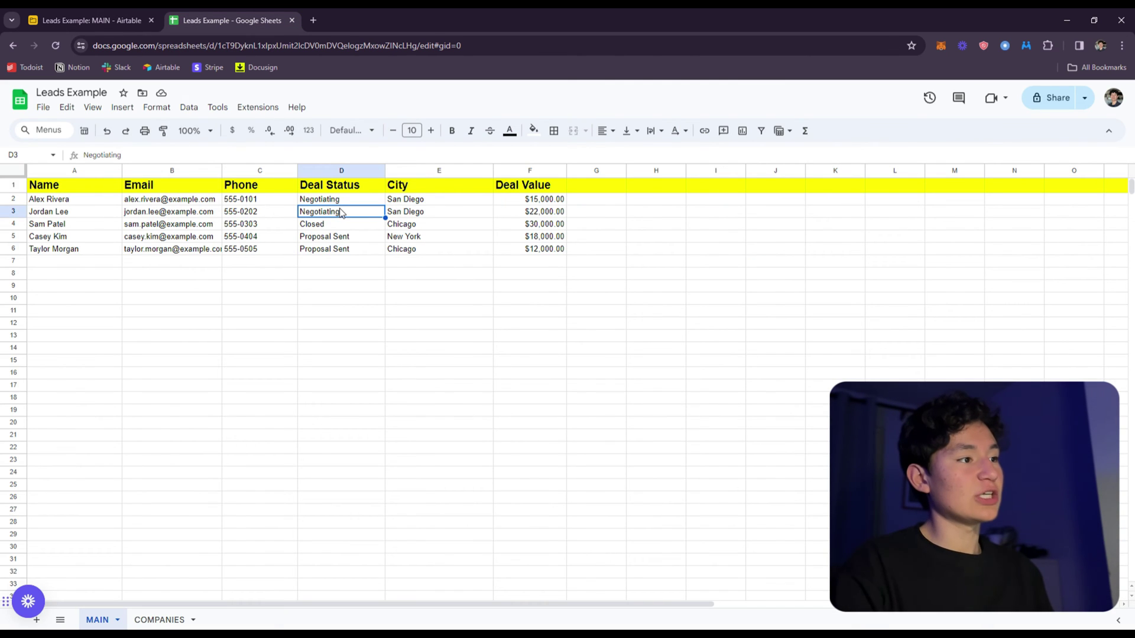
pyautogui.press('Delete')
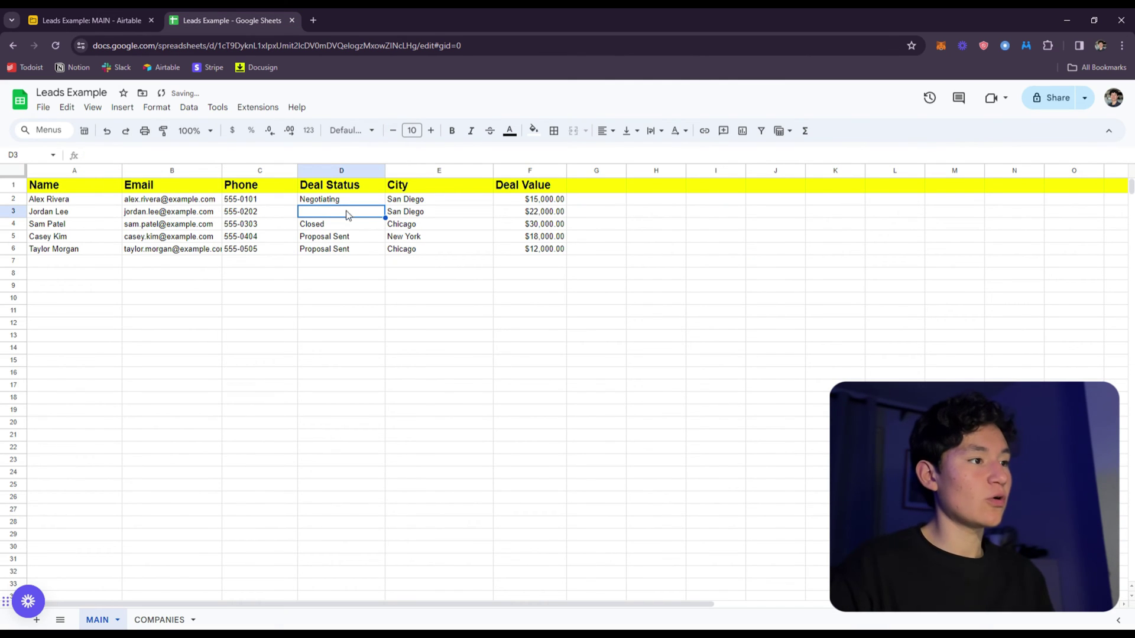
pyautogui.click(359, 226)
pyautogui.moveTo(390, 226); pyautogui.dragTo(340, 200)
pyautogui.press('Delete')
# Step: Insert dropdowns into D2:D6 and close the Data validation rules panel
pyautogui.click(124, 108)
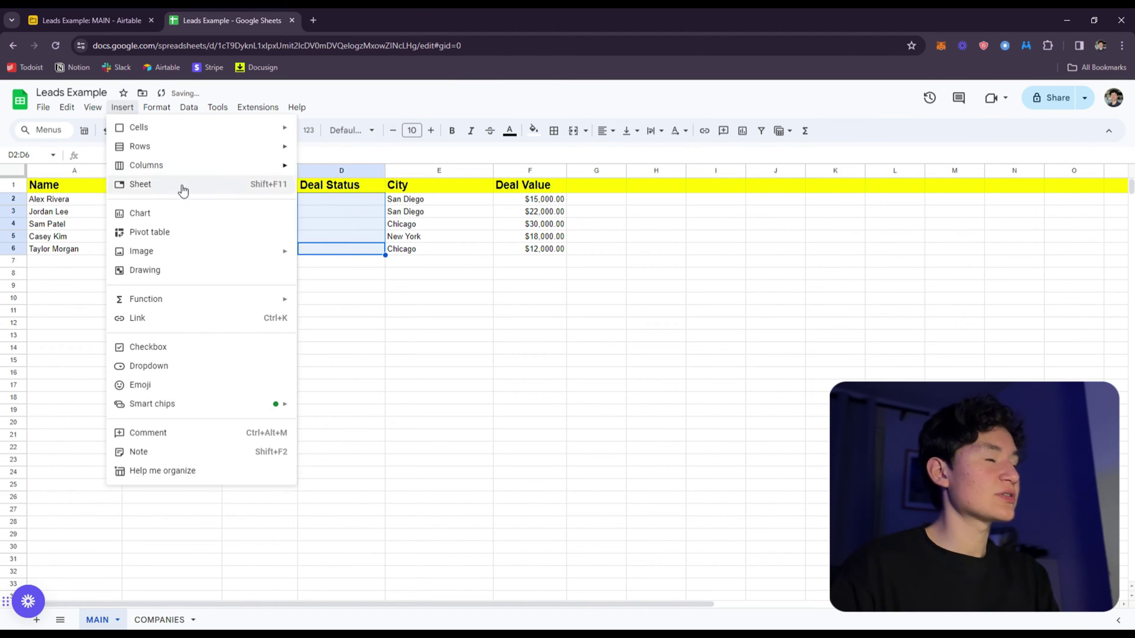
pyautogui.click(166, 367)
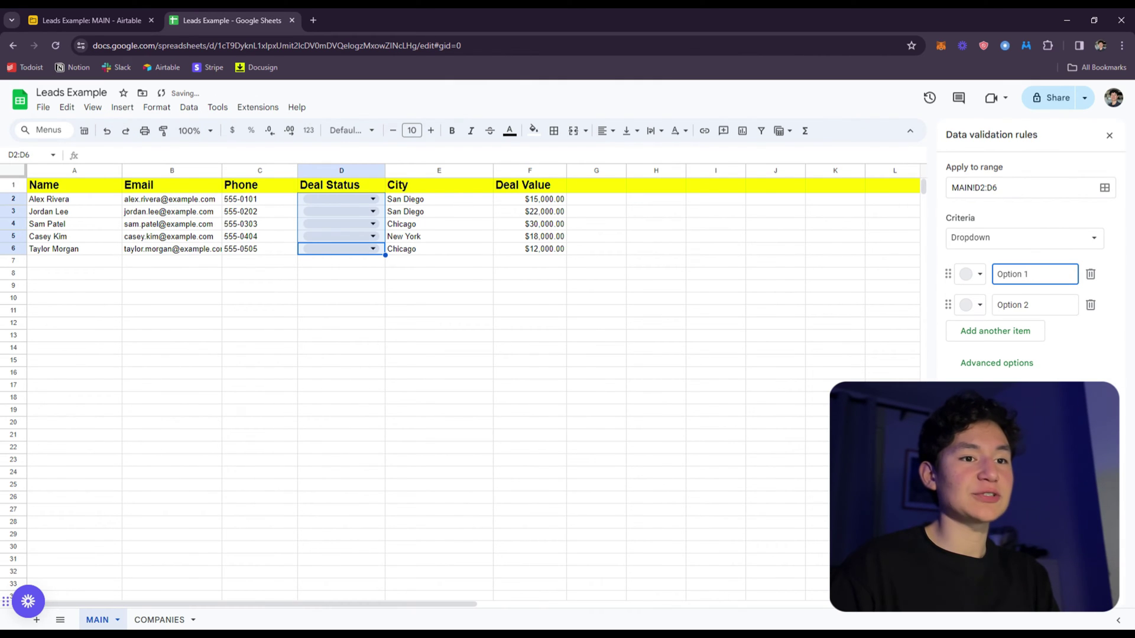
pyautogui.click(446, 325)
pyautogui.click(340, 199)
pyautogui.click(461, 276)
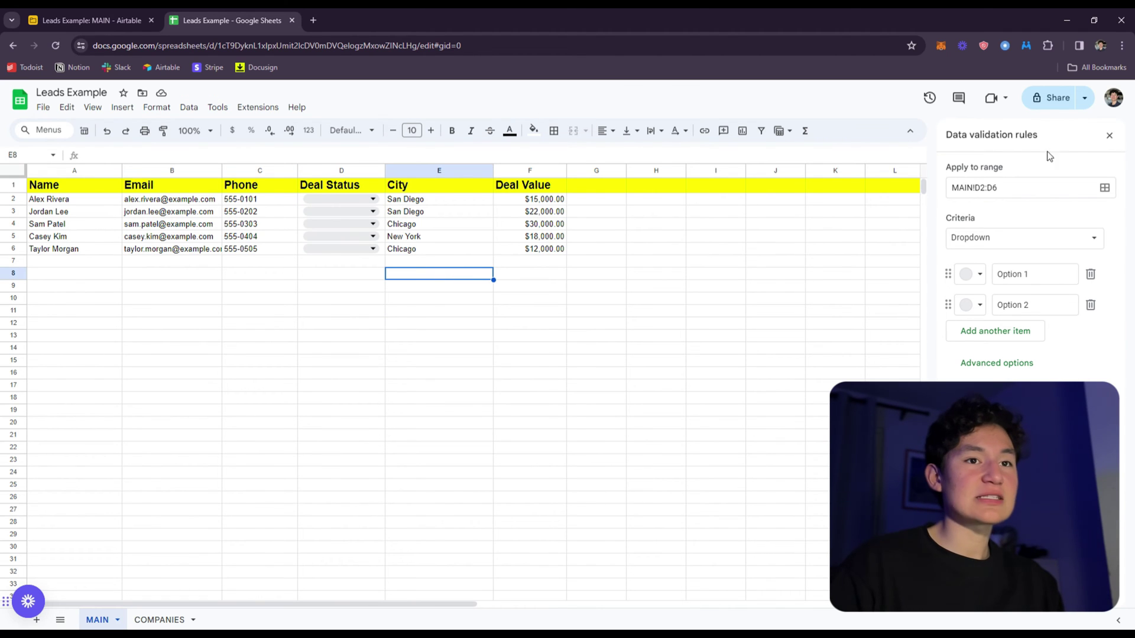
pyautogui.click(1109, 135)
pyautogui.hotkey('ctrl', 'shift', 'Tab')
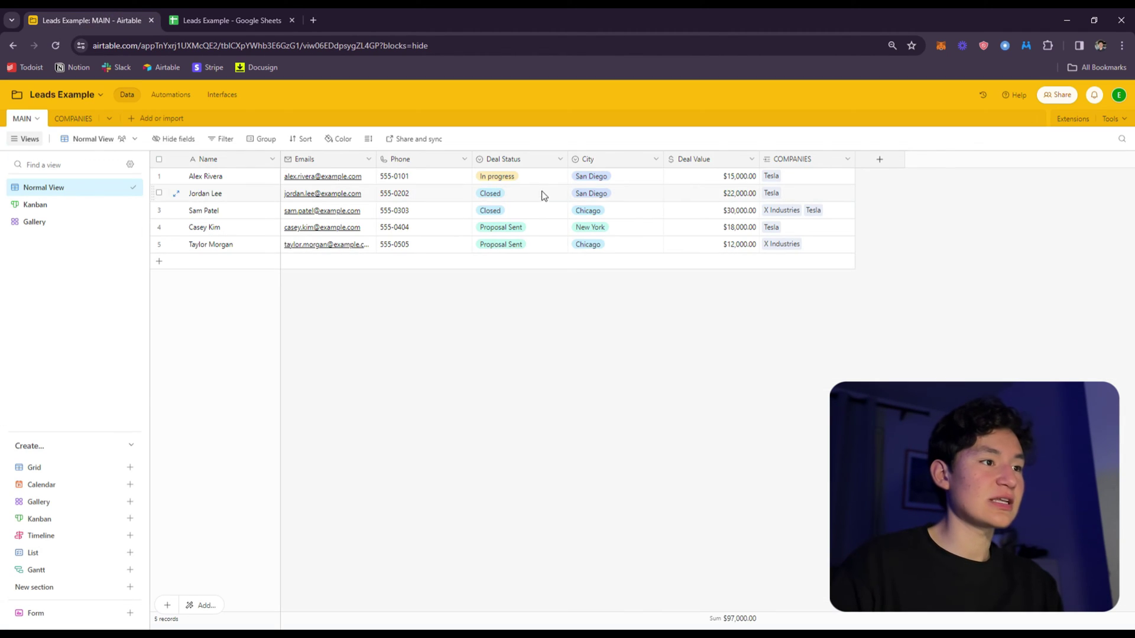
pyautogui.click(538, 175)
pyautogui.click(181, 16)
pyautogui.hotkey('ctrl', 'shift', 'Tab')
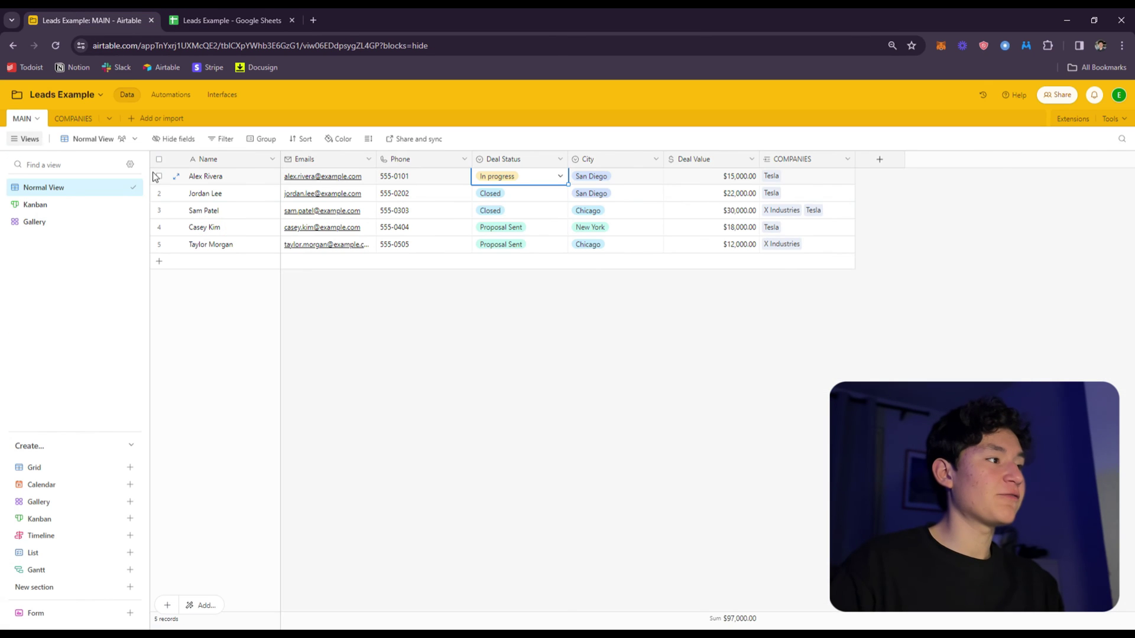
pyautogui.click(59, 206)
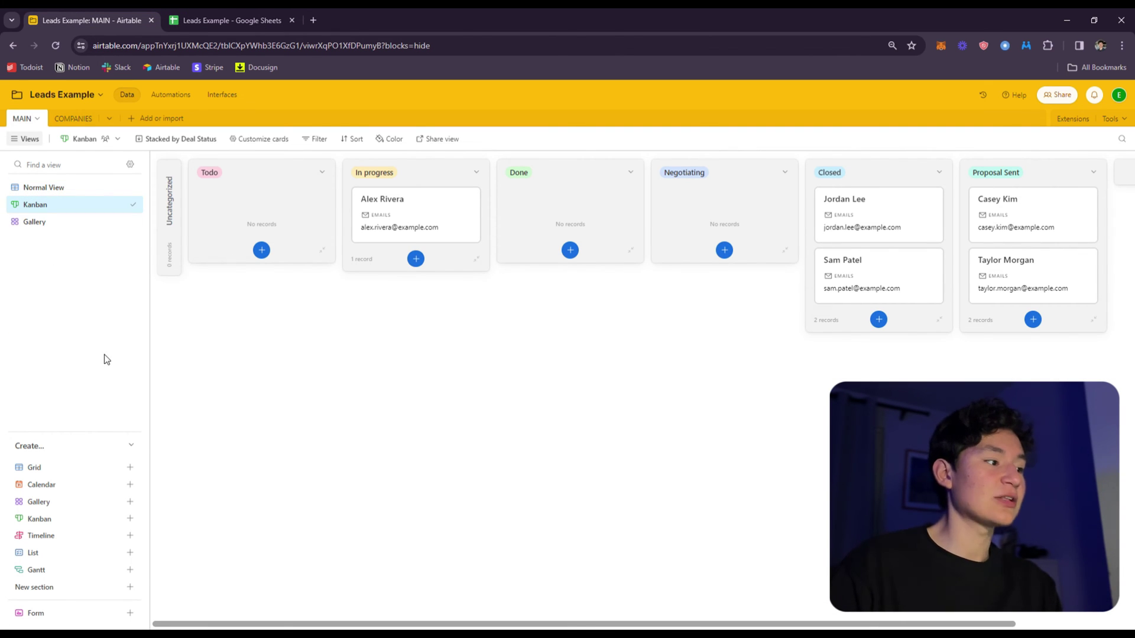
pyautogui.click(85, 188)
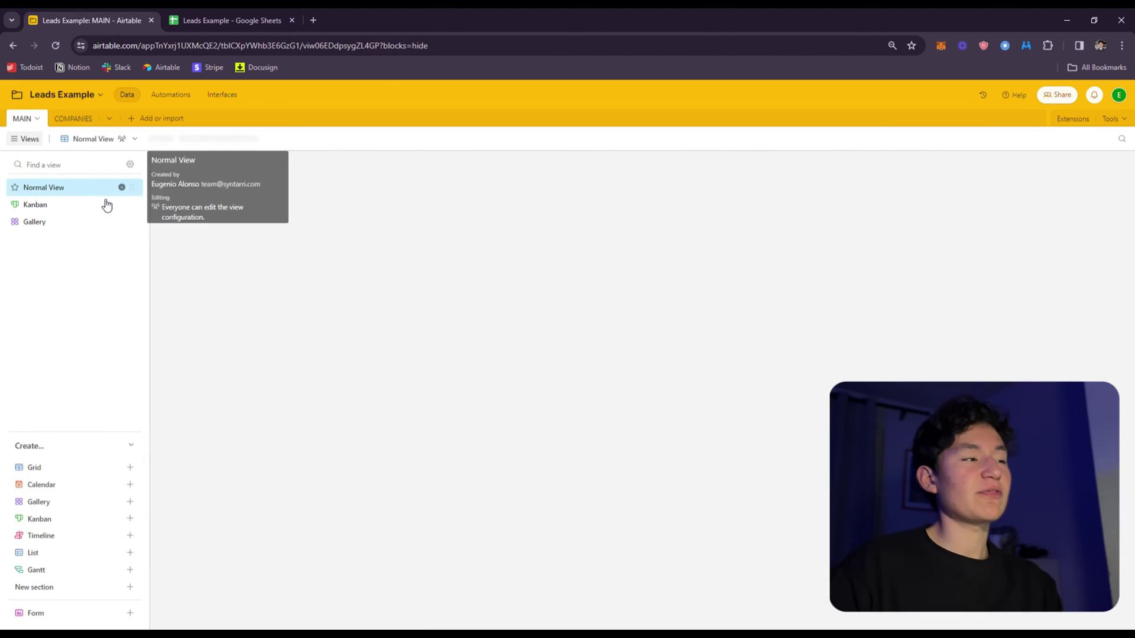
pyautogui.click(230, 20)
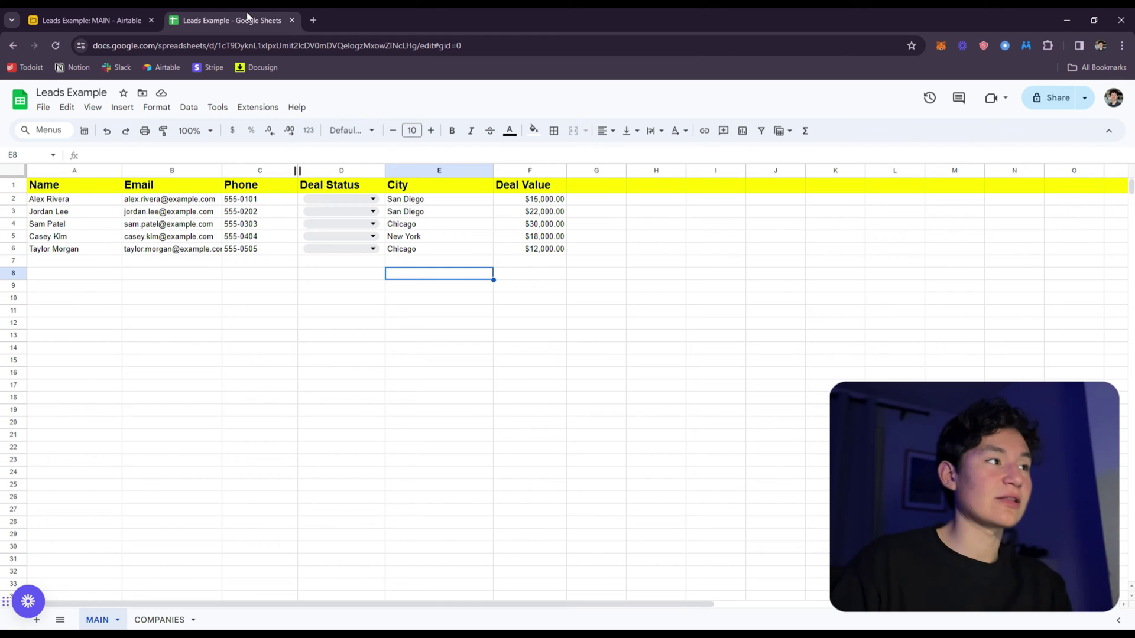
pyautogui.click(126, 20)
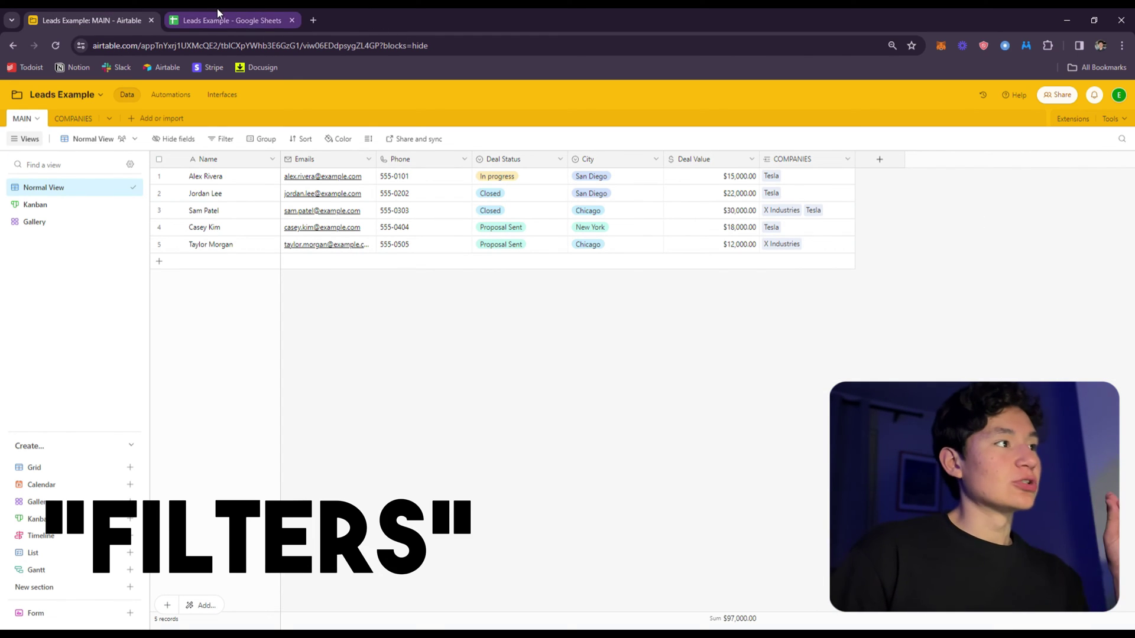
# Step: Filter Normal View to show only leads whose Deal Status is Closed
pyautogui.click(213, 143)
pyautogui.click(244, 179)
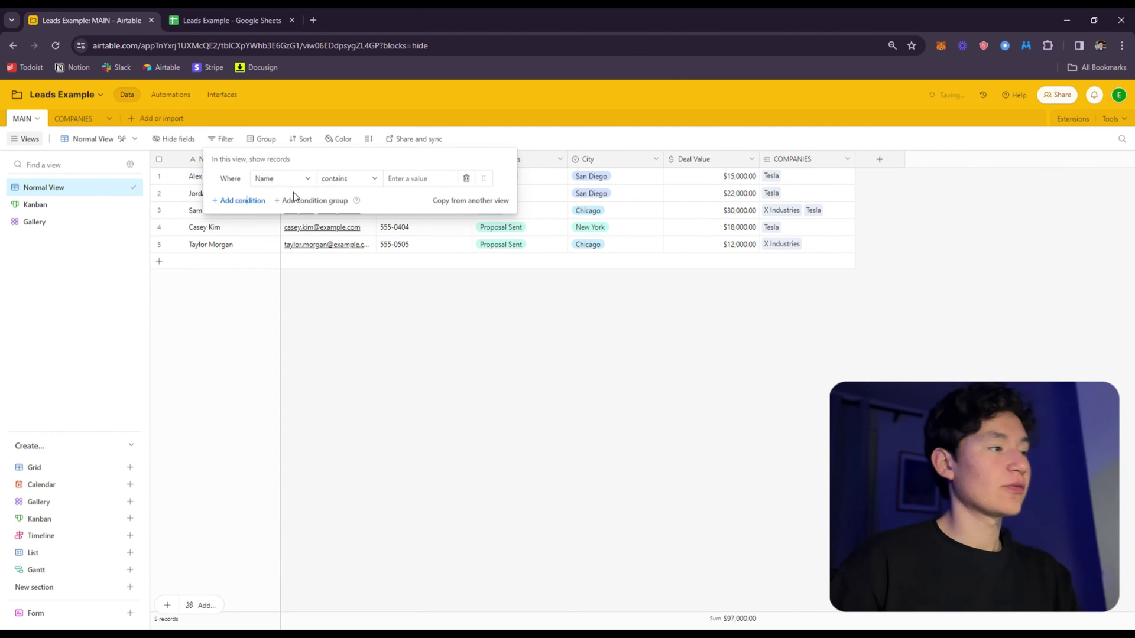
pyautogui.click(275, 179)
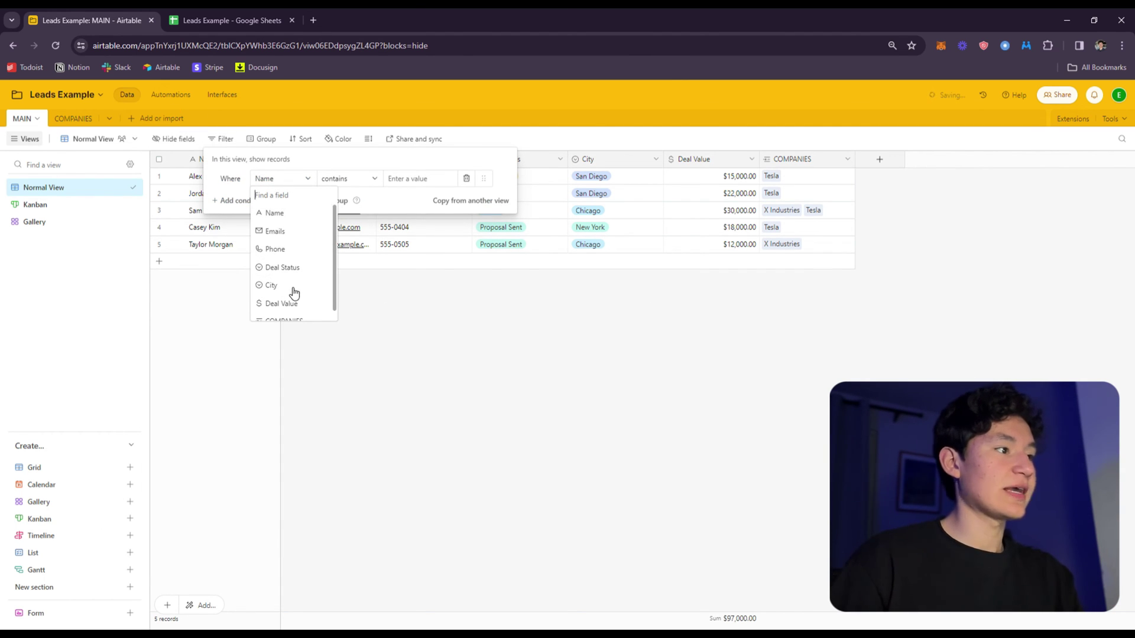
pyautogui.click(282, 267)
pyautogui.click(348, 178)
pyautogui.click(414, 178)
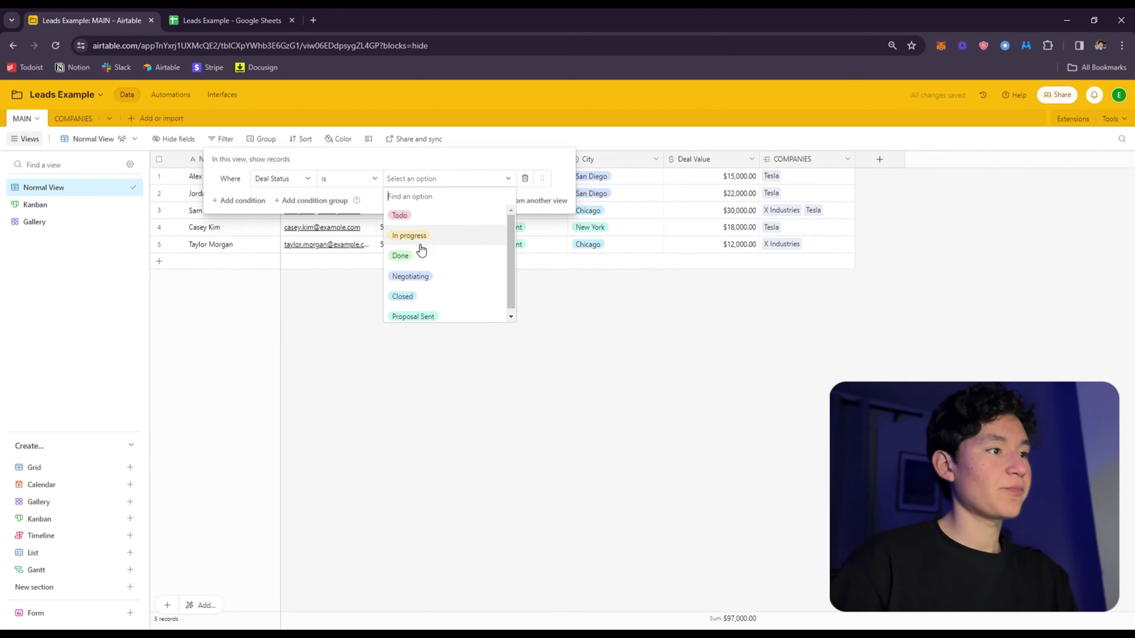
pyautogui.click(426, 289)
pyautogui.click(467, 251)
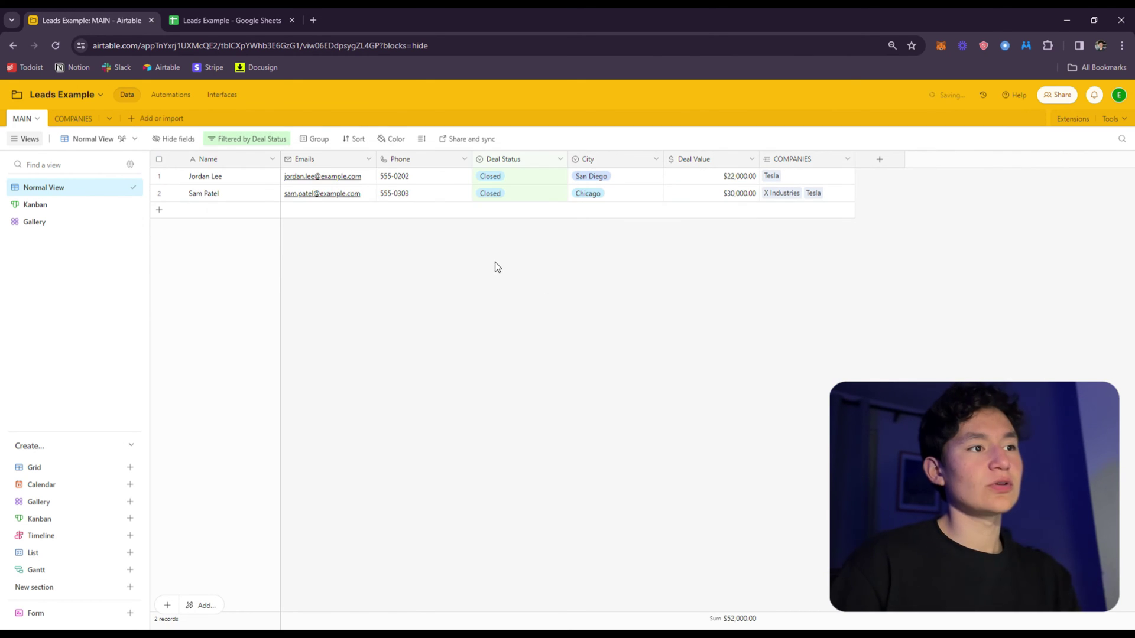
# Step: Change the Deal Status filter value to In progress and the operator to 'is any of'
pyautogui.click(217, 145)
pyautogui.click(390, 178)
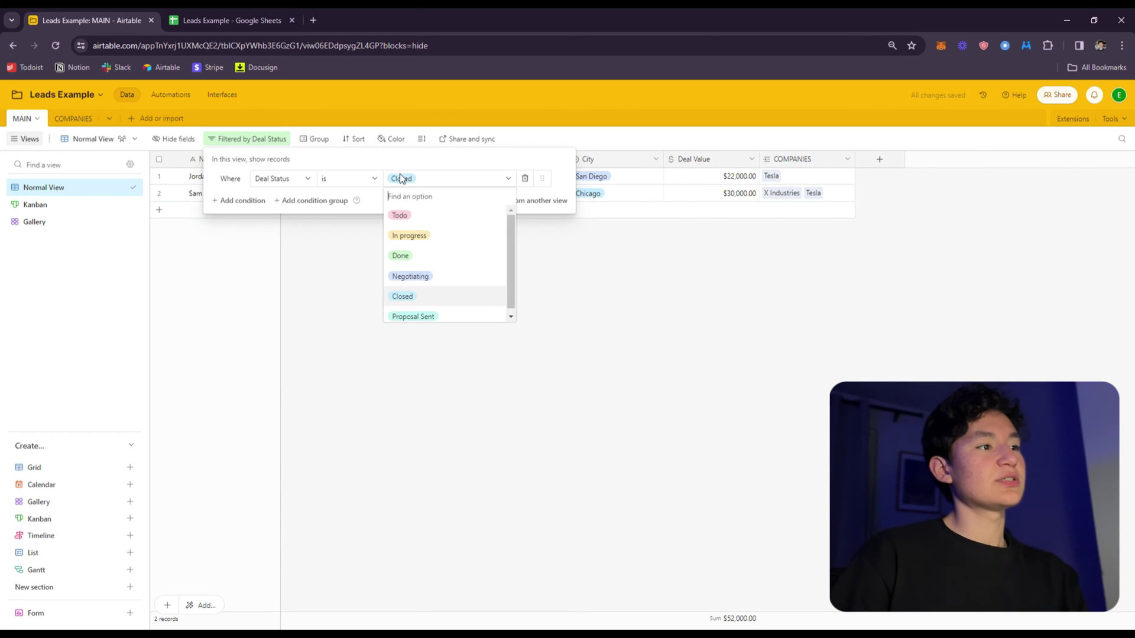
pyautogui.click(428, 236)
pyautogui.click(336, 188)
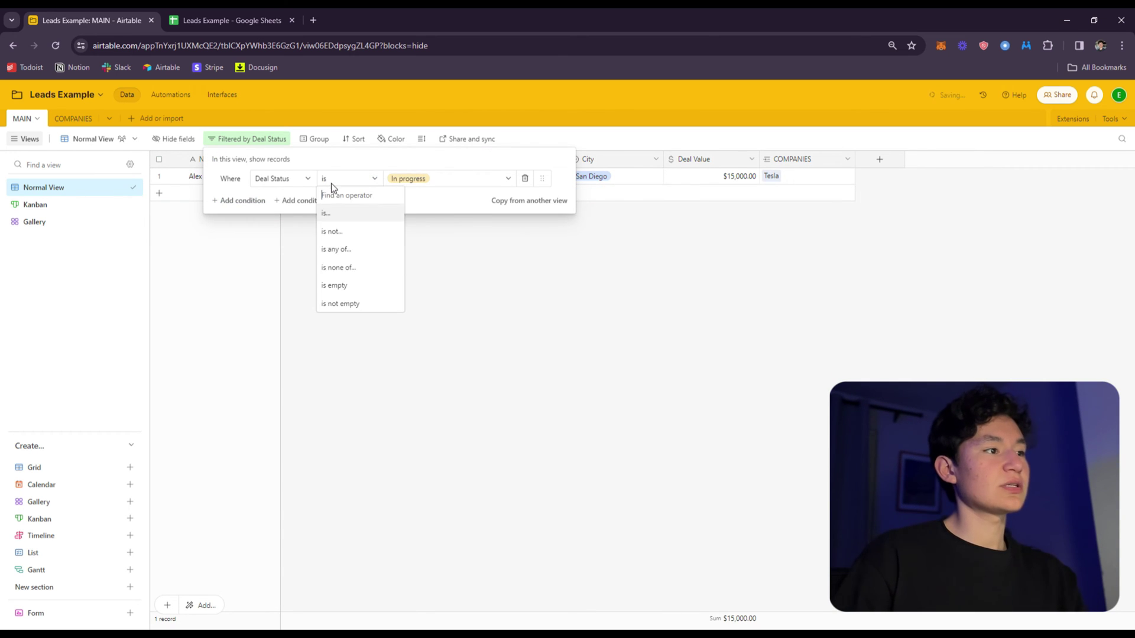
pyautogui.click(343, 251)
# Step: Toggle Todo, In progress, Done, Negotiating and Closed, then delete the Deal Status condition
pyautogui.click(448, 183)
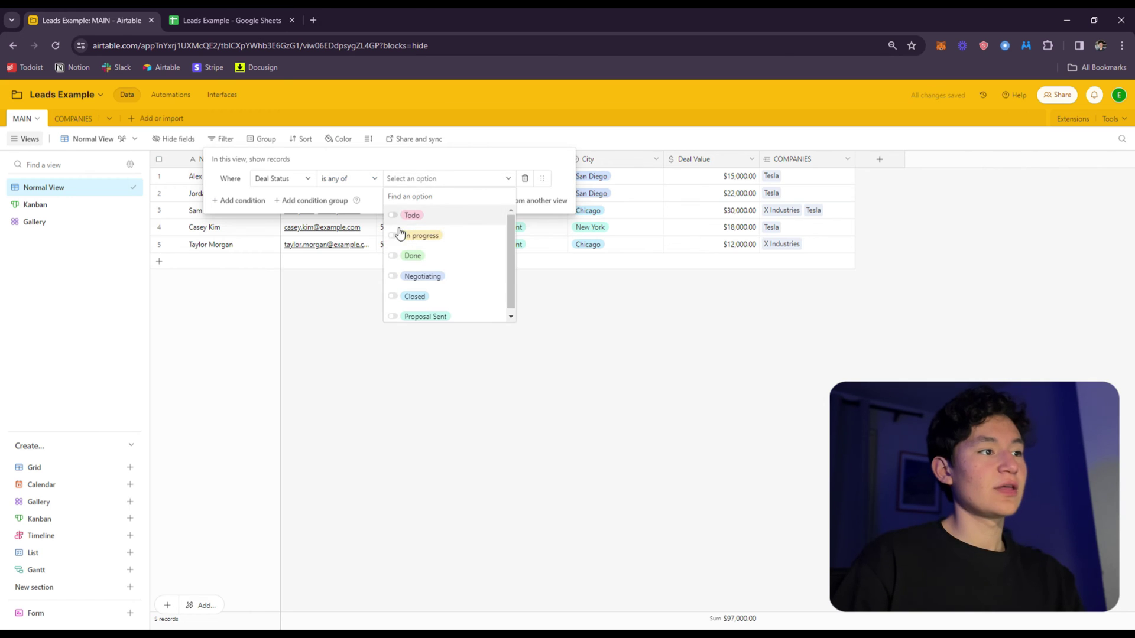
pyautogui.click(394, 215)
pyautogui.click(393, 235)
pyautogui.click(394, 256)
pyautogui.click(394, 276)
pyautogui.click(395, 296)
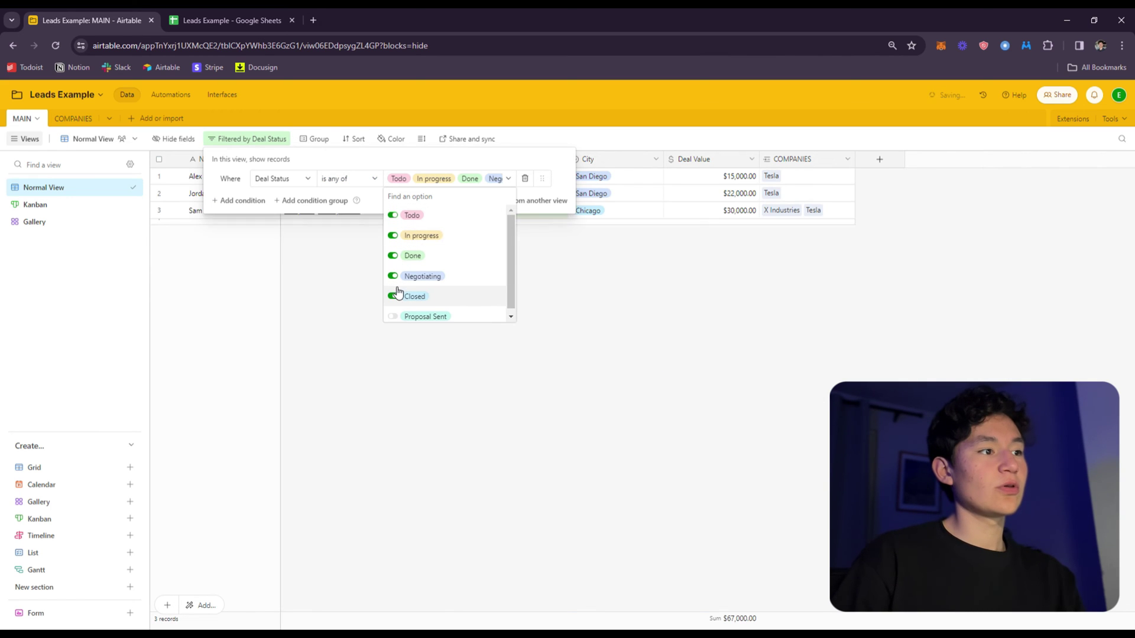
pyautogui.click(582, 281)
pyautogui.click(524, 178)
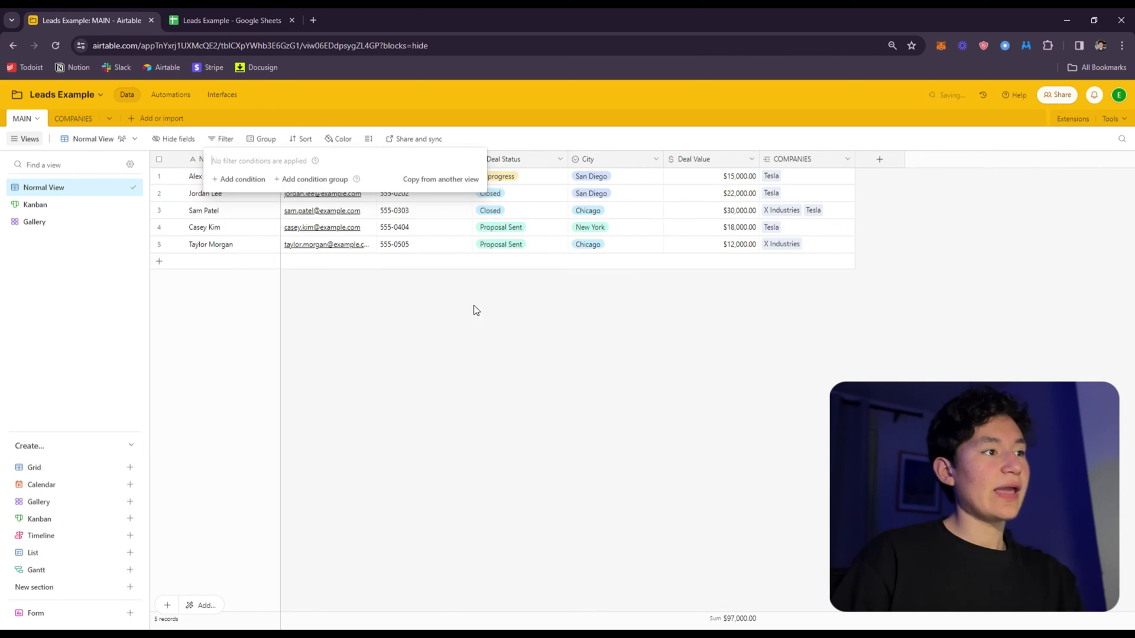
# Step: In Google Sheets, check D2's Deal Status choices and select cells C2:D6, then C2:C5
pyautogui.click(453, 307)
pyautogui.click(282, 23)
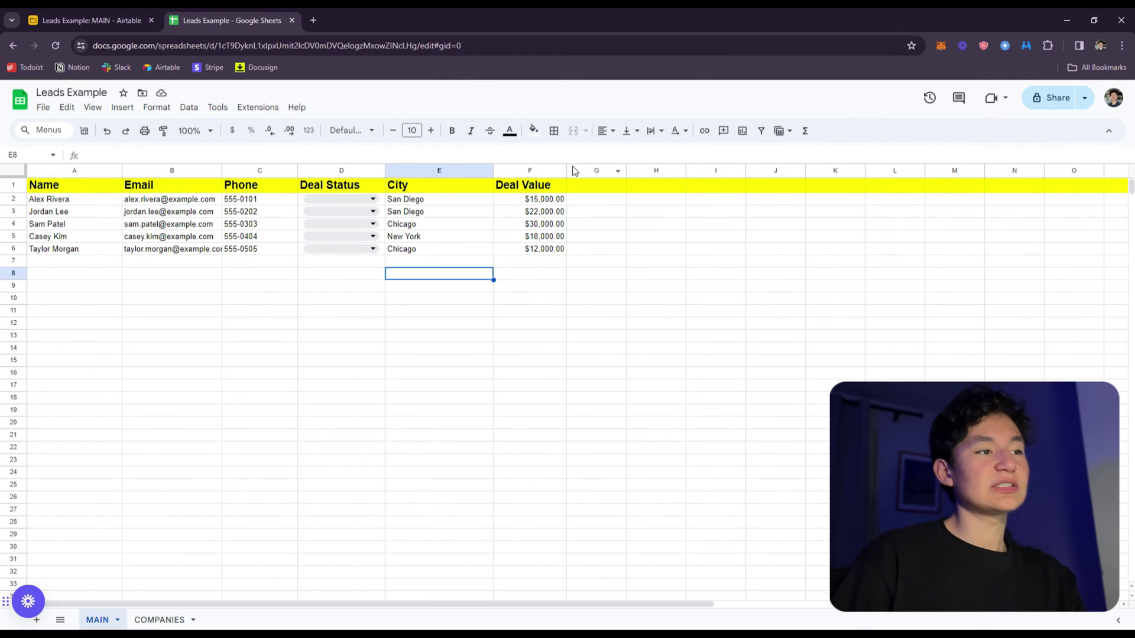
pyautogui.click(345, 201)
pyautogui.press('Escape')
pyautogui.moveTo(278, 199); pyautogui.dragTo(300, 247)
pyautogui.click(390, 261)
pyautogui.moveTo(297, 201)
pyautogui.mouseDown()
pyautogui.moveTo(297, 240)
pyautogui.moveTo(304, 199)
pyautogui.mouseUp()
# Step: Create a new grid view named Grid 2 in the Airtable base
pyautogui.click(117, 13)
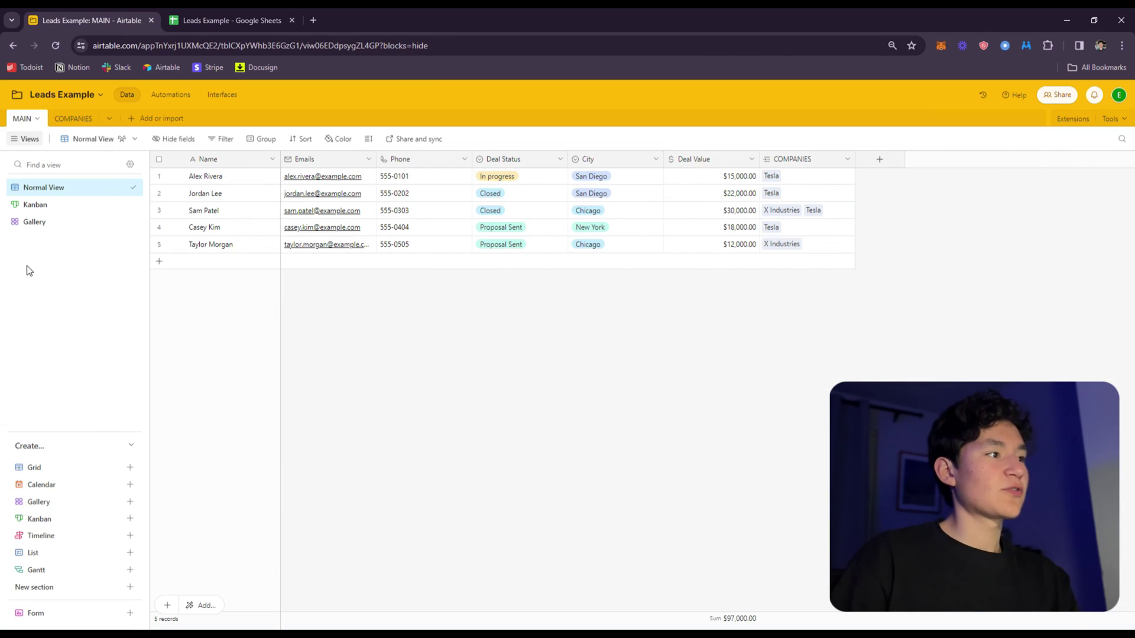
pyautogui.click(70, 467)
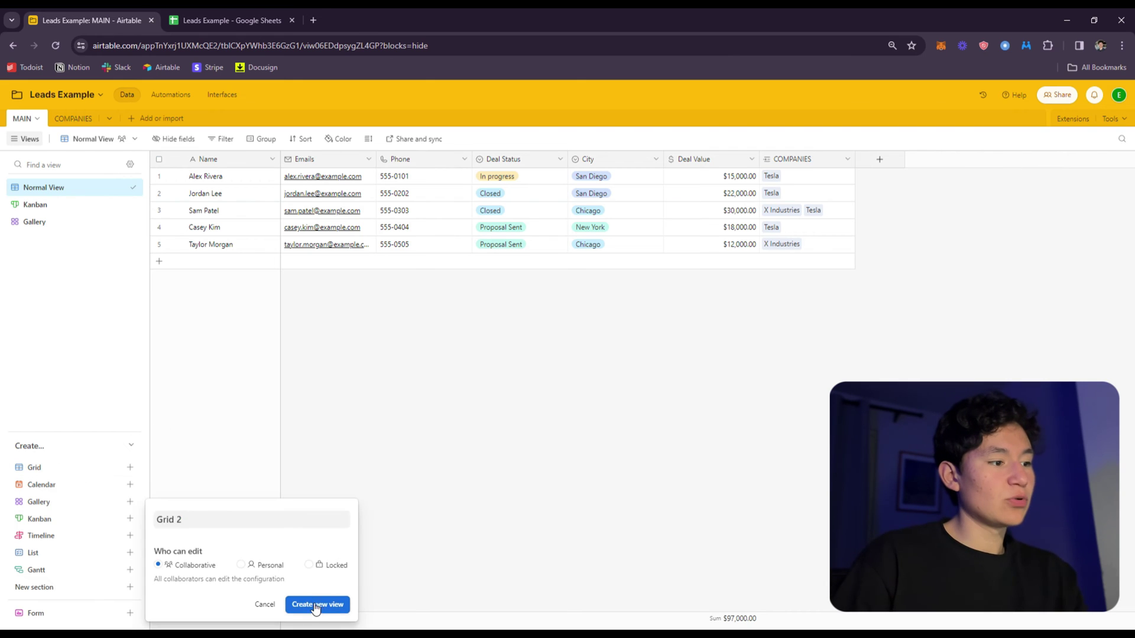
pyautogui.click(301, 601)
# Step: Filter Grid 2 to Deal Status is Closed, then return to Normal View
pyautogui.click(202, 139)
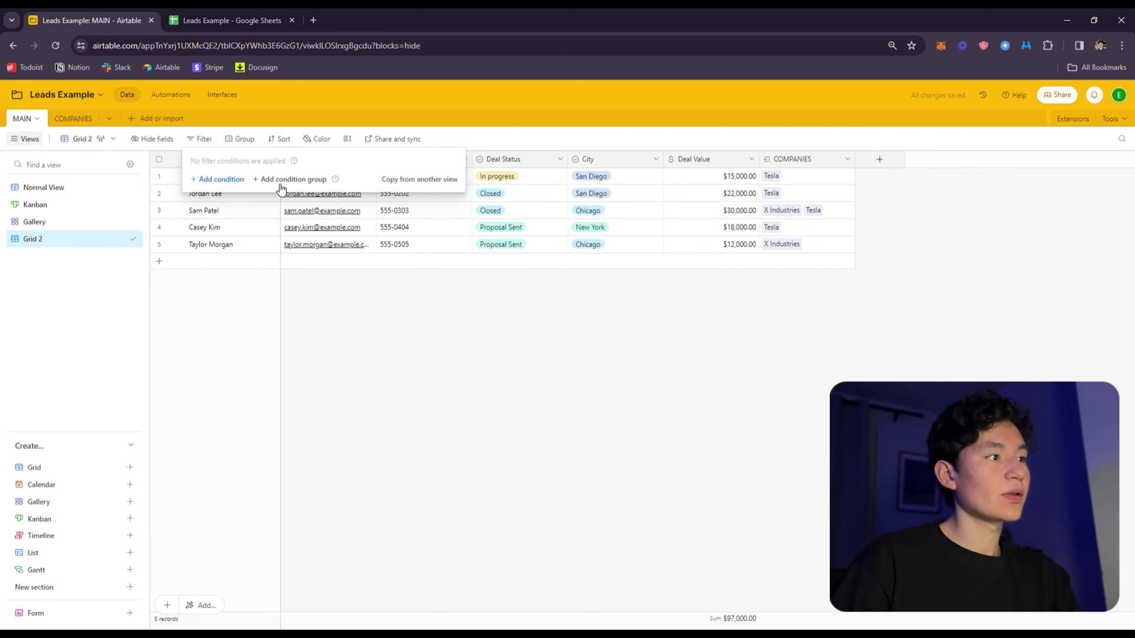
pyautogui.click(216, 181)
pyautogui.click(288, 179)
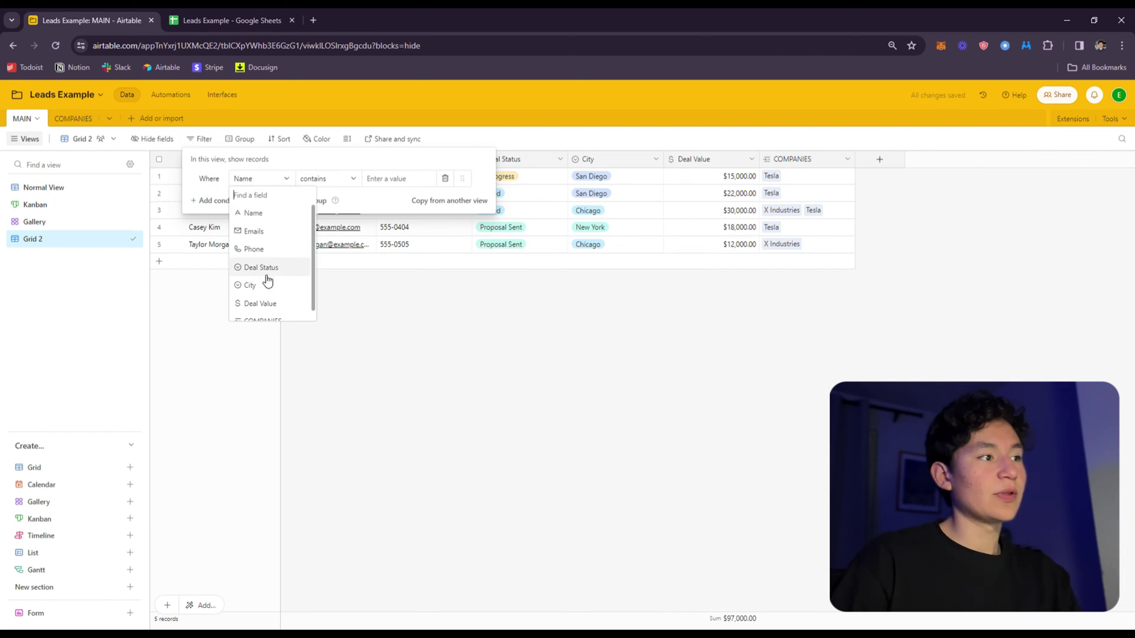
pyautogui.click(262, 267)
pyautogui.click(307, 179)
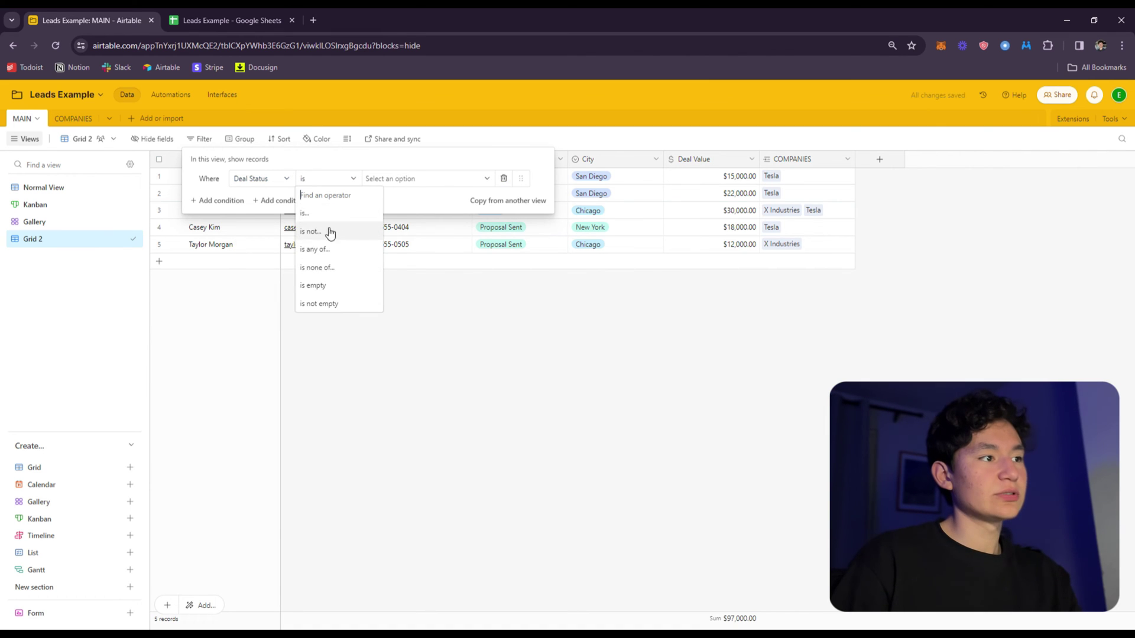
pyautogui.click(354, 213)
pyautogui.click(370, 180)
pyautogui.click(382, 292)
pyautogui.click(261, 301)
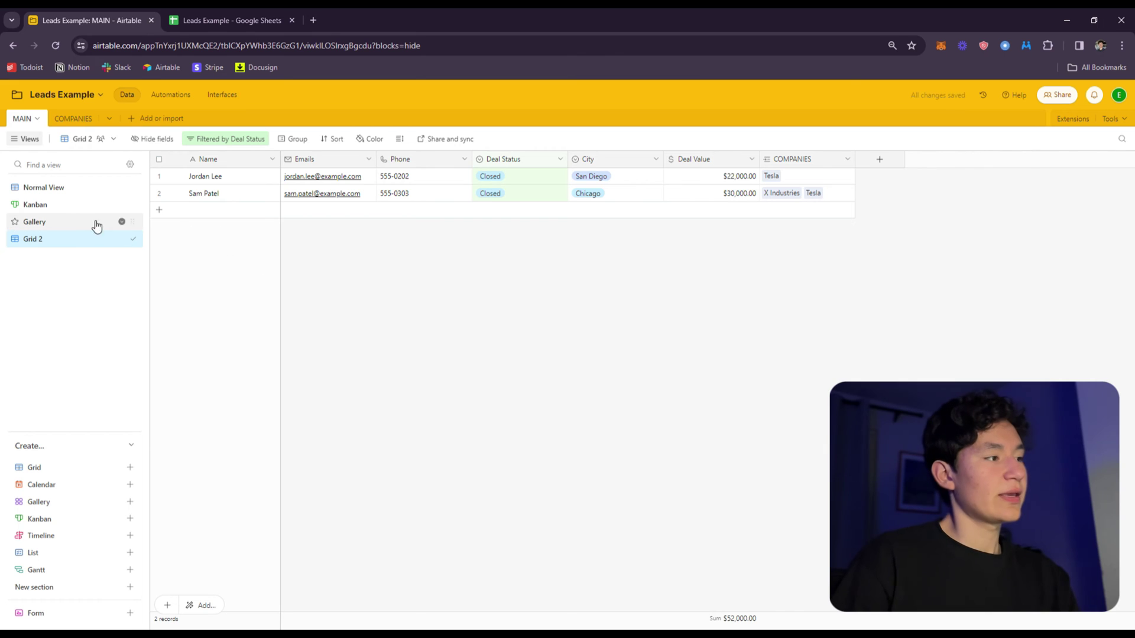
pyautogui.click(92, 189)
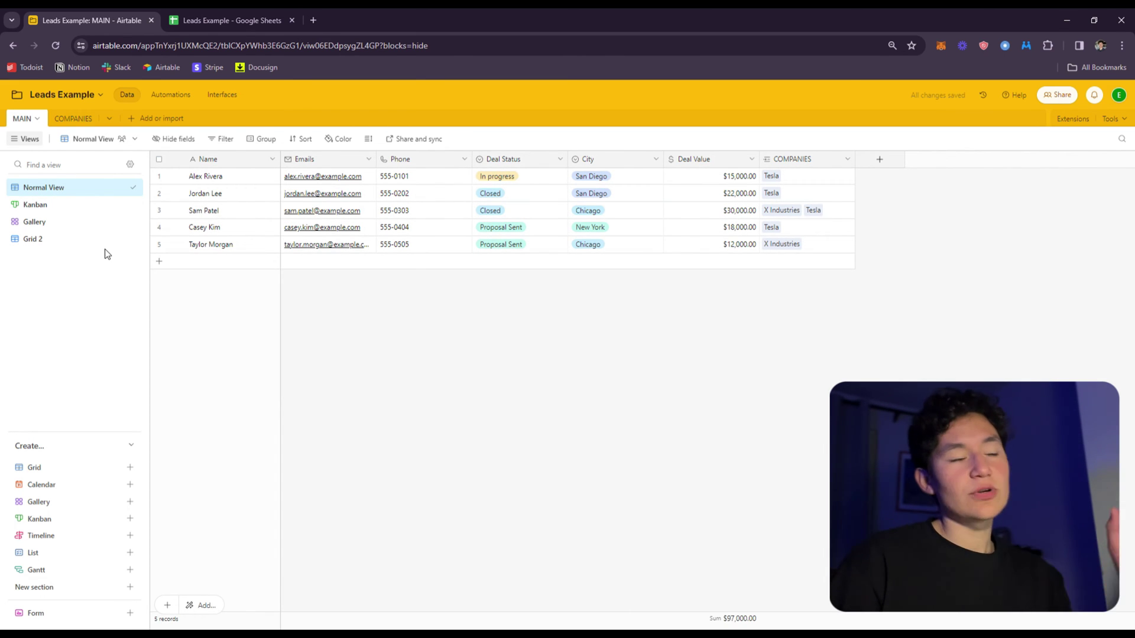
# Step: Select the whole Deal Status column D in the Google Sheets leads sheet
pyautogui.click(77, 241)
pyautogui.click(226, 21)
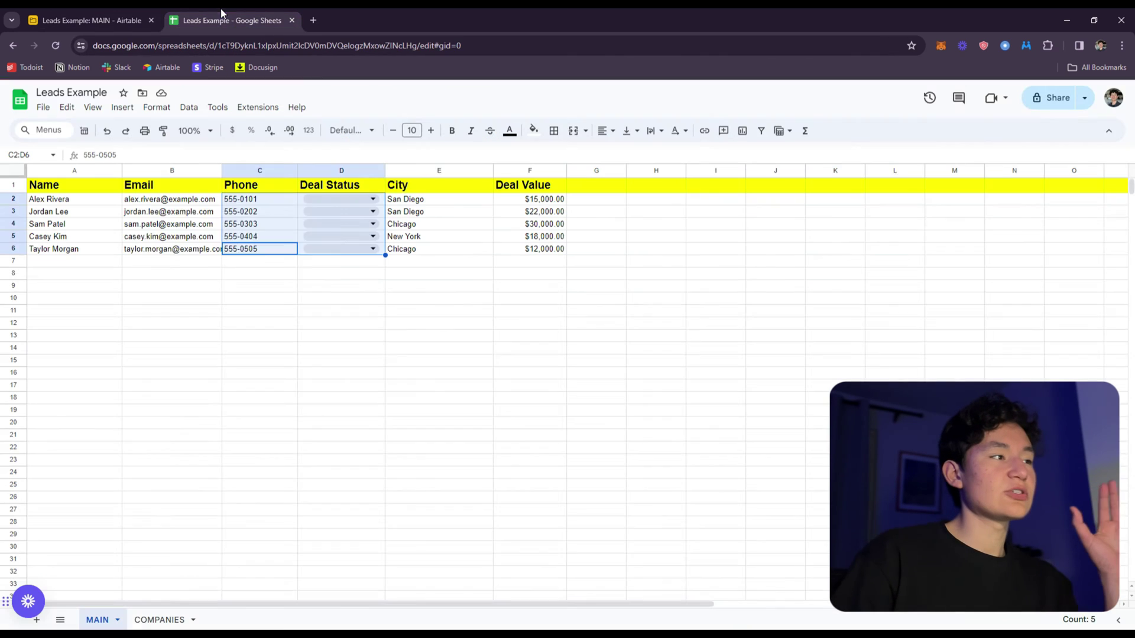
pyautogui.click(439, 323)
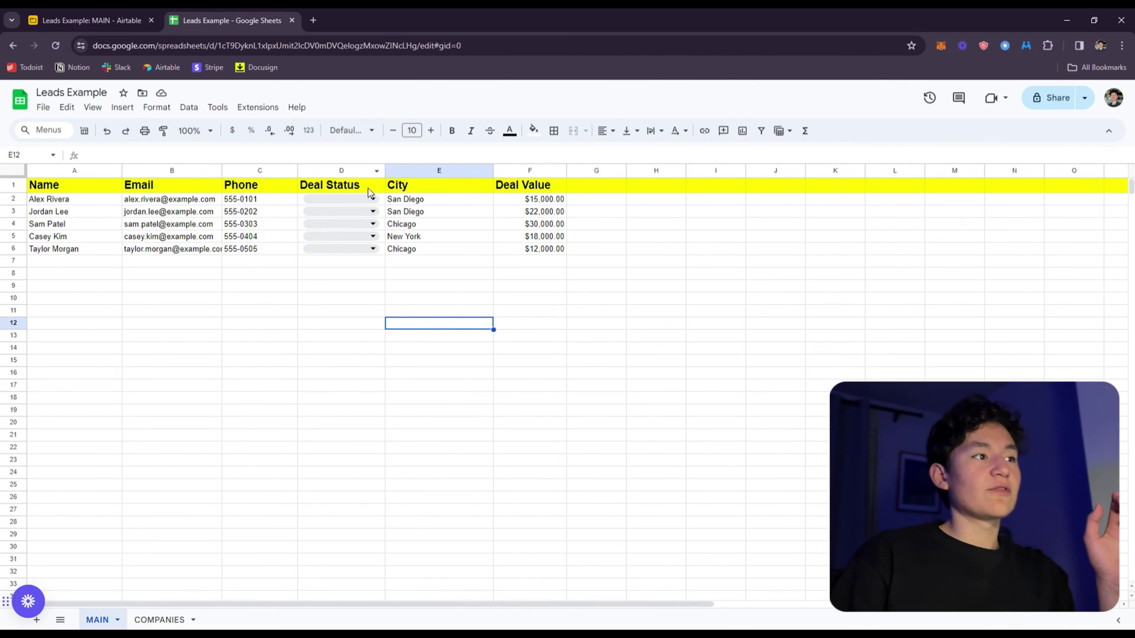
pyautogui.moveTo(340, 185); pyautogui.dragTo(353, 258)
pyautogui.click(398, 287)
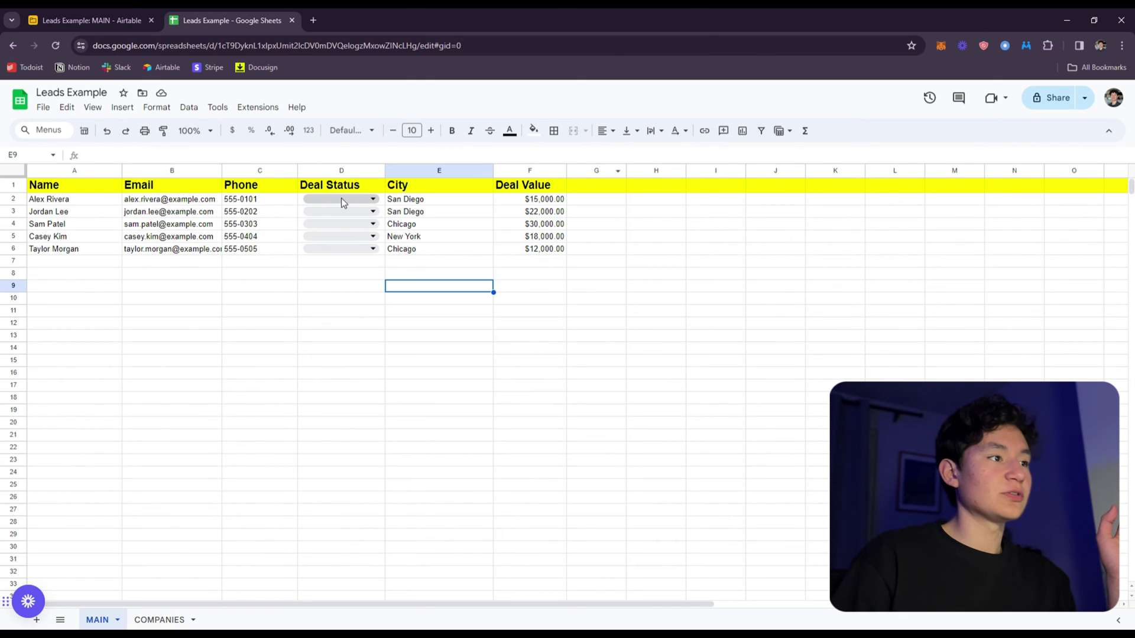
pyautogui.moveTo(340, 185); pyautogui.dragTo(370, 257)
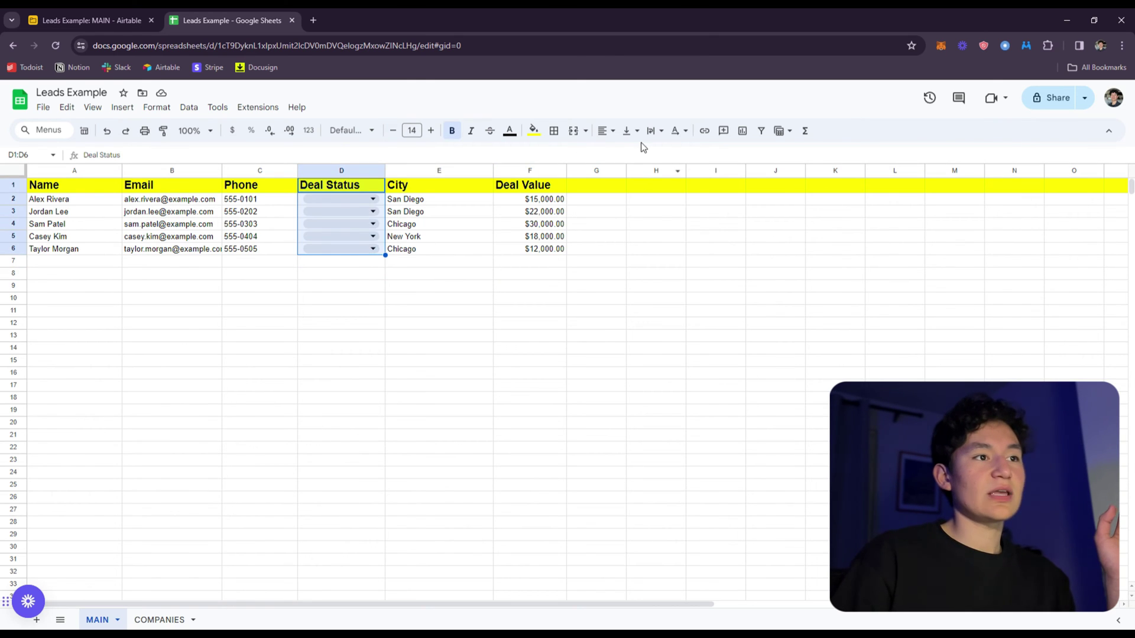
pyautogui.click(342, 171)
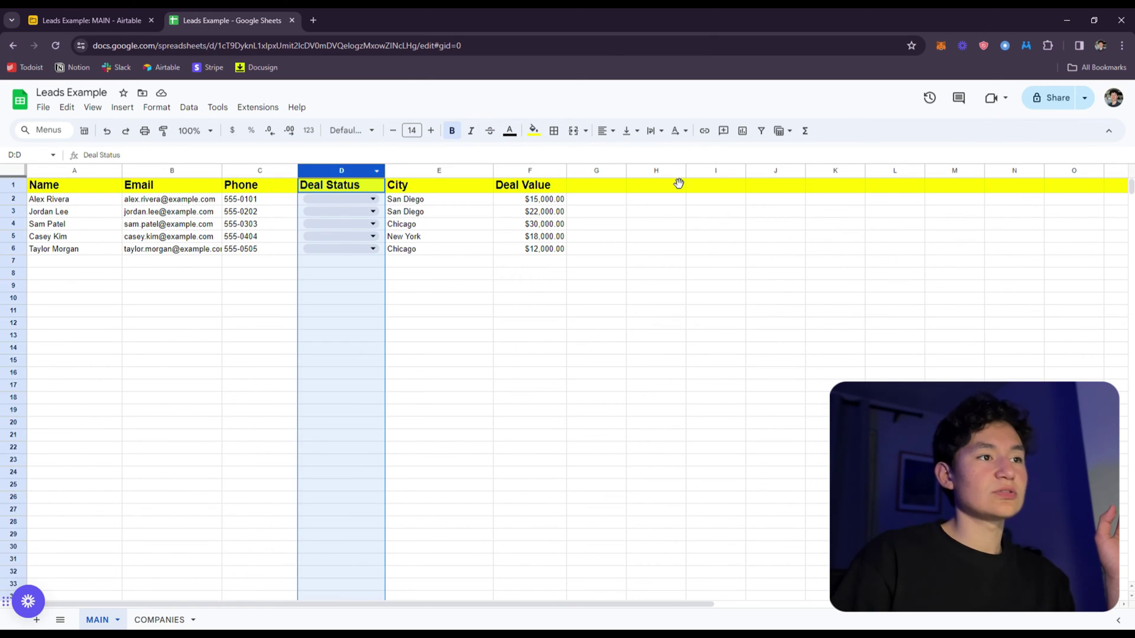
# Step: Create a filter on column D and set its condition to text is exactly
pyautogui.click(761, 133)
pyautogui.click(379, 186)
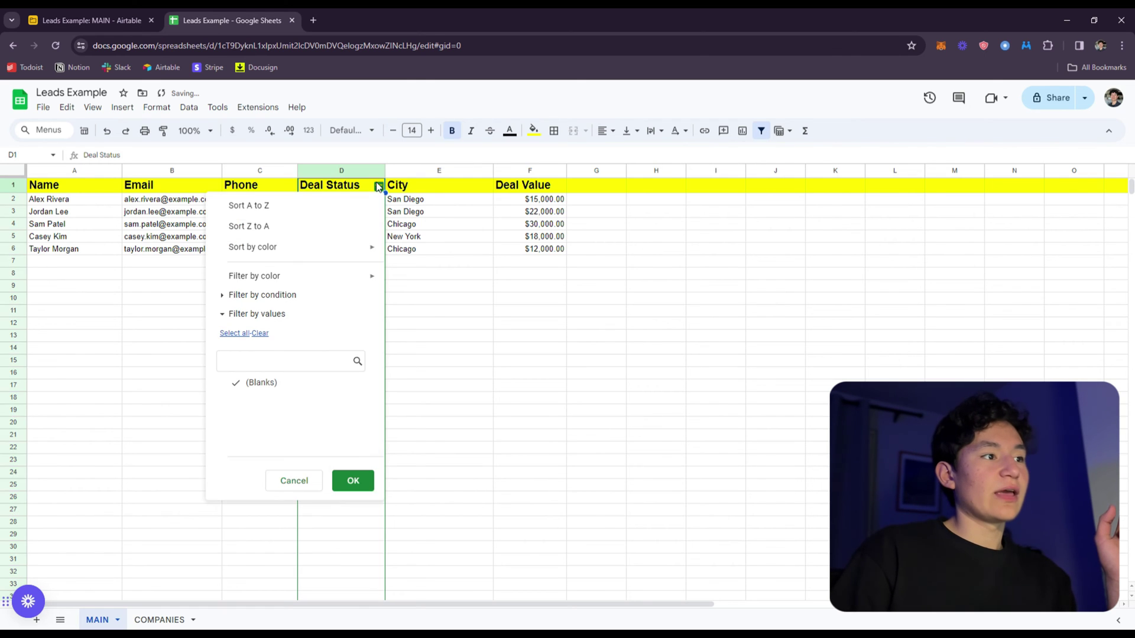
pyautogui.click(237, 295)
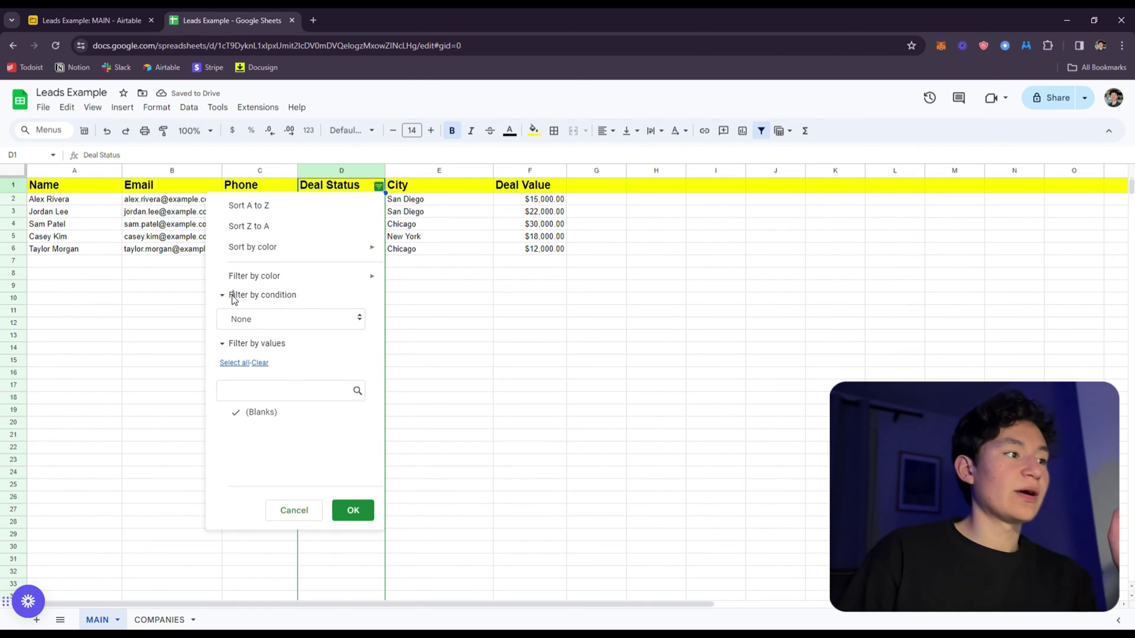
pyautogui.click(287, 322)
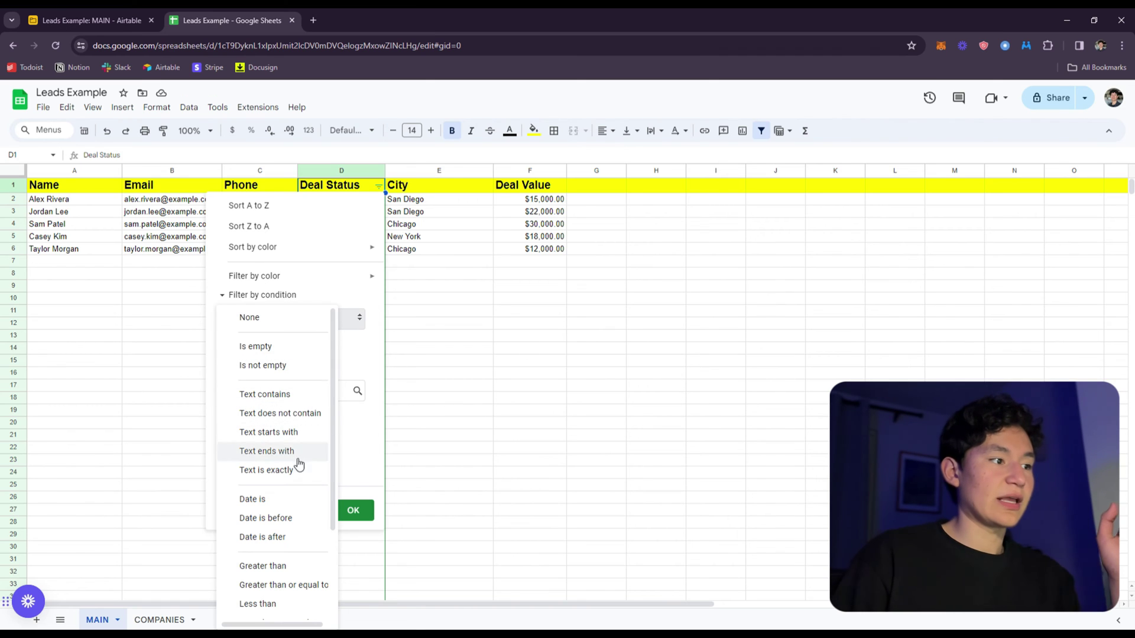
pyautogui.click(261, 470)
pyautogui.click(507, 313)
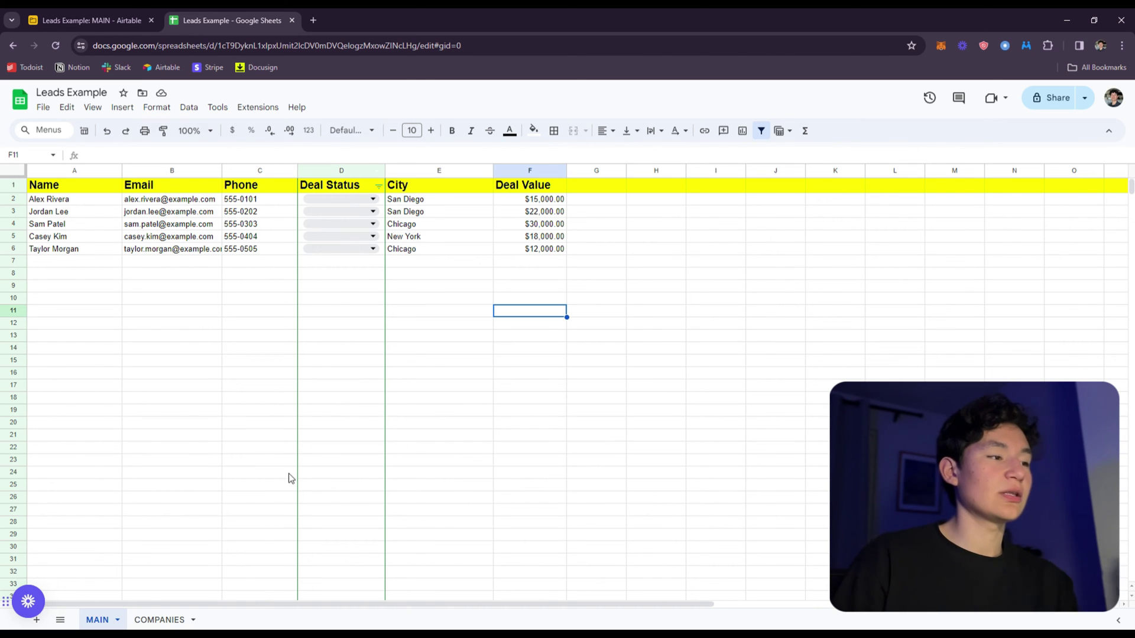
# Step: Add a Grid 3 view to the Leads Example base, then go back to Normal View
pyautogui.click(117, 12)
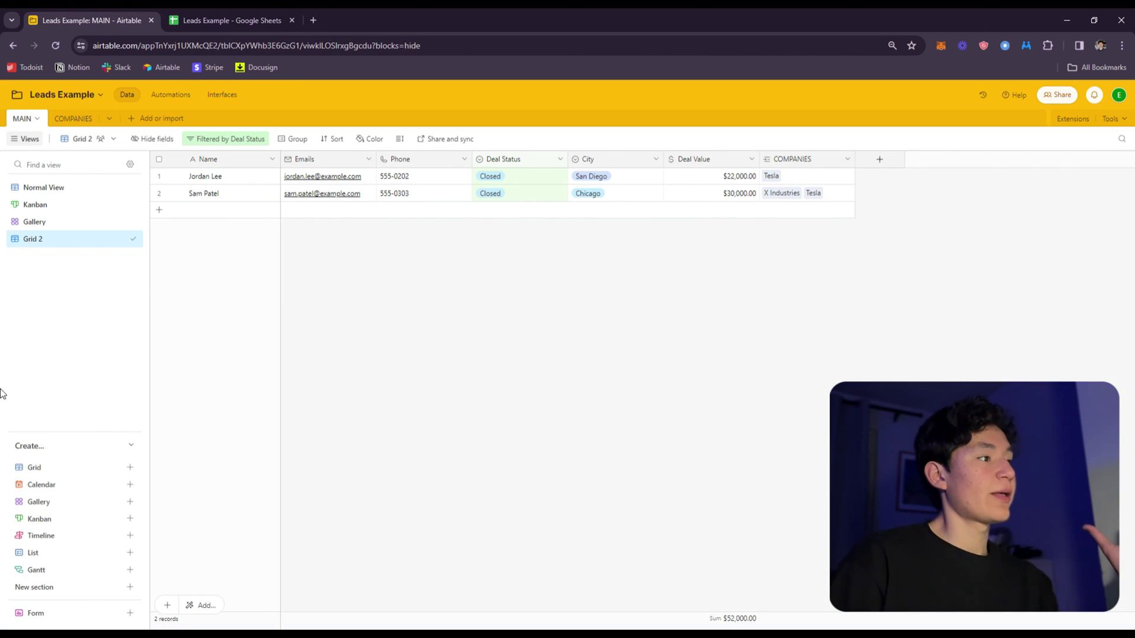
pyautogui.click(88, 468)
pyautogui.click(318, 605)
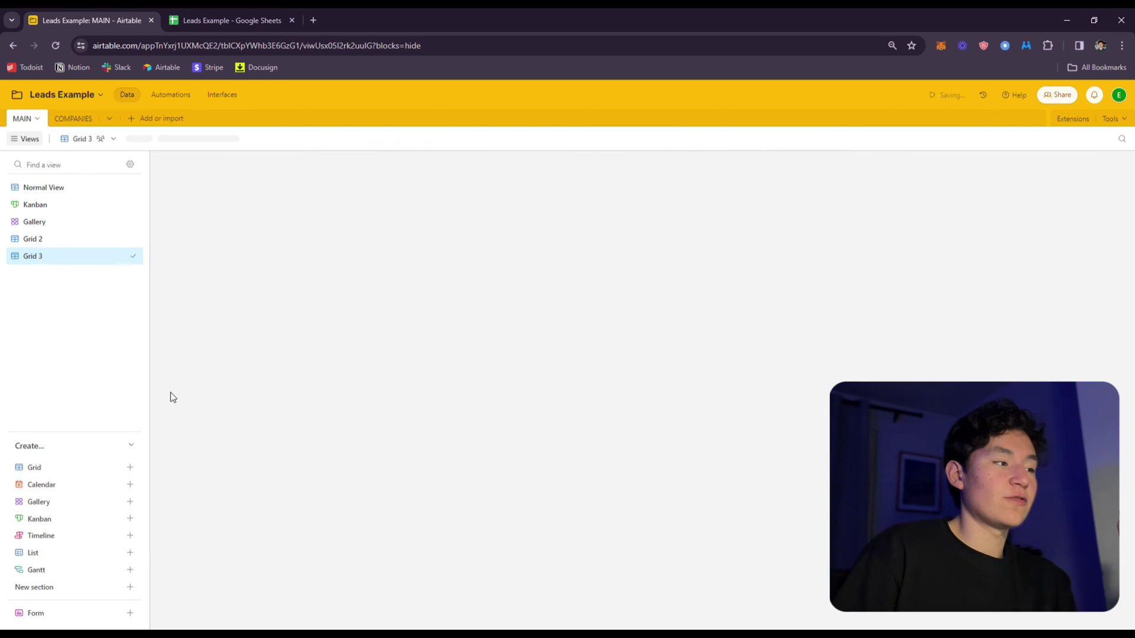
pyautogui.click(36, 188)
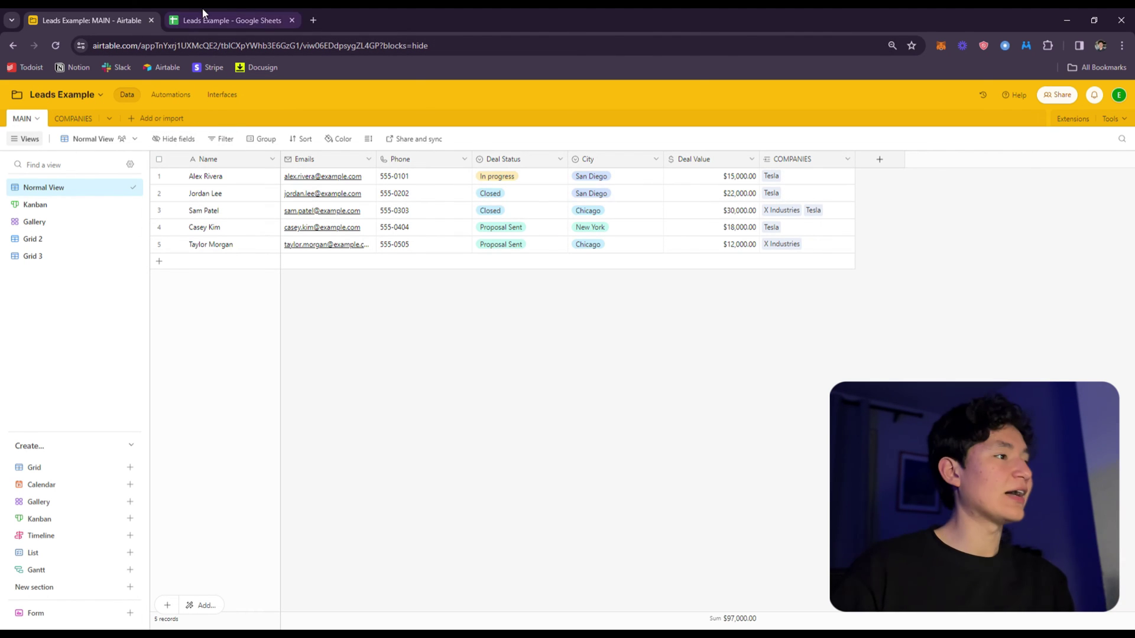
# Step: Compare the Google Sheets leads sheet with the Airtable grid by switching between them
pyautogui.click(238, 22)
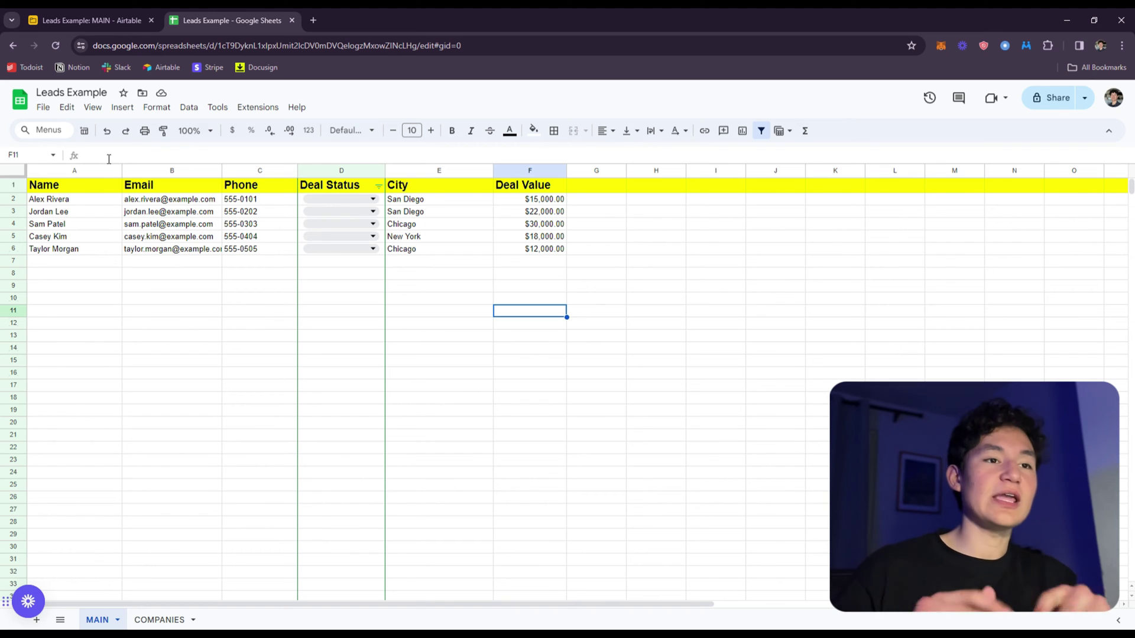
pyautogui.click(100, 20)
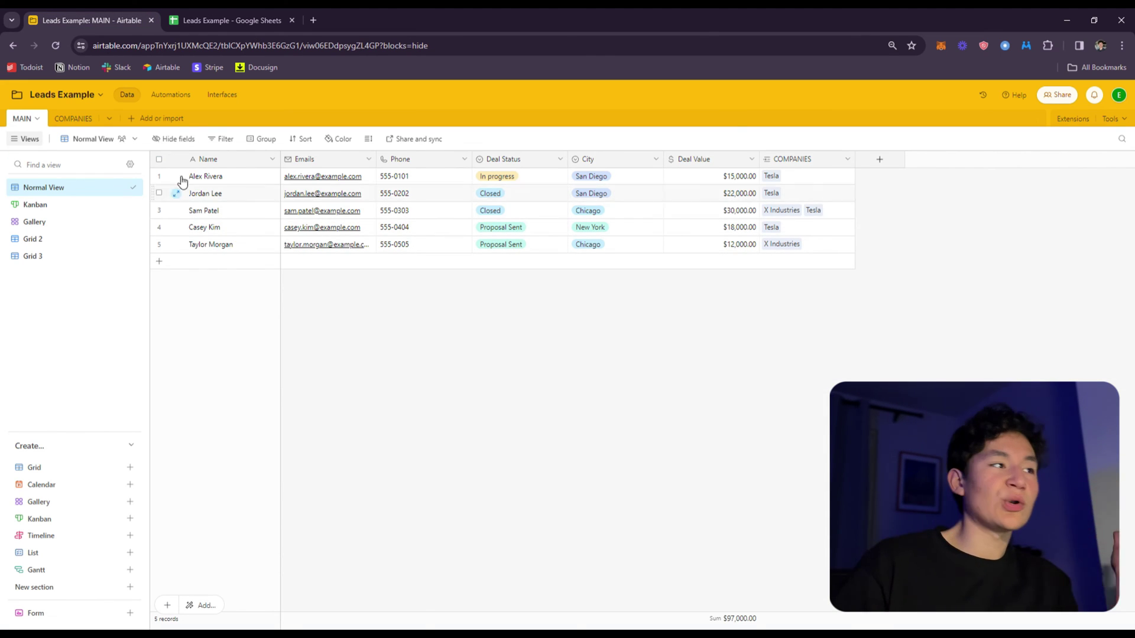
pyautogui.click(195, 13)
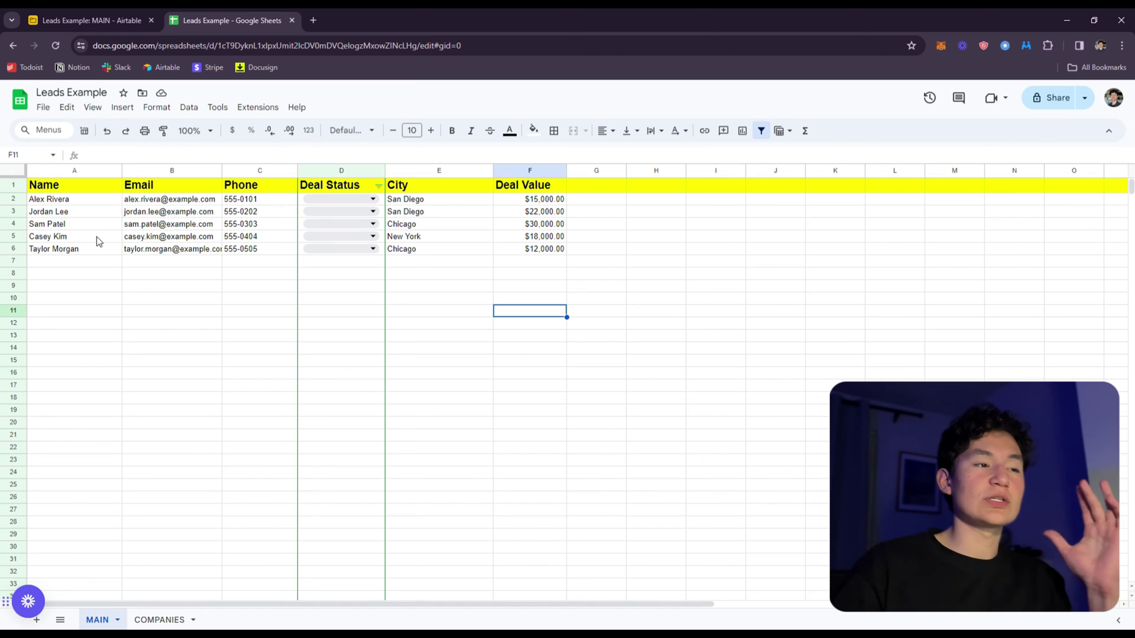
pyautogui.click(92, 20)
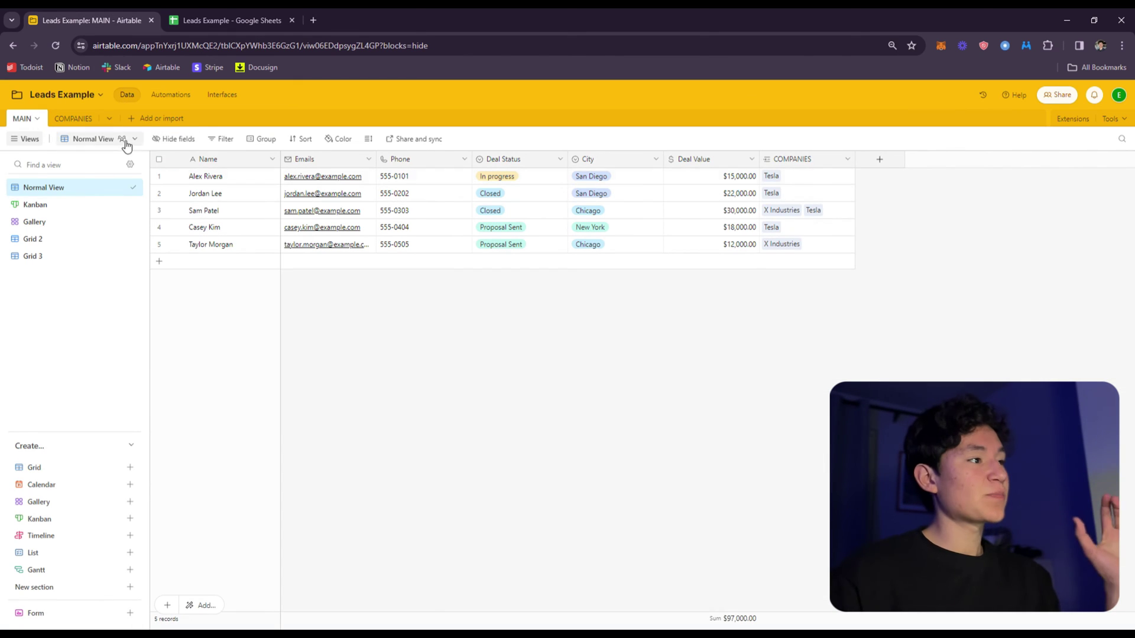
# Step: Set Automation 1's trigger to 'When a record matches conditions'
pyautogui.click(171, 95)
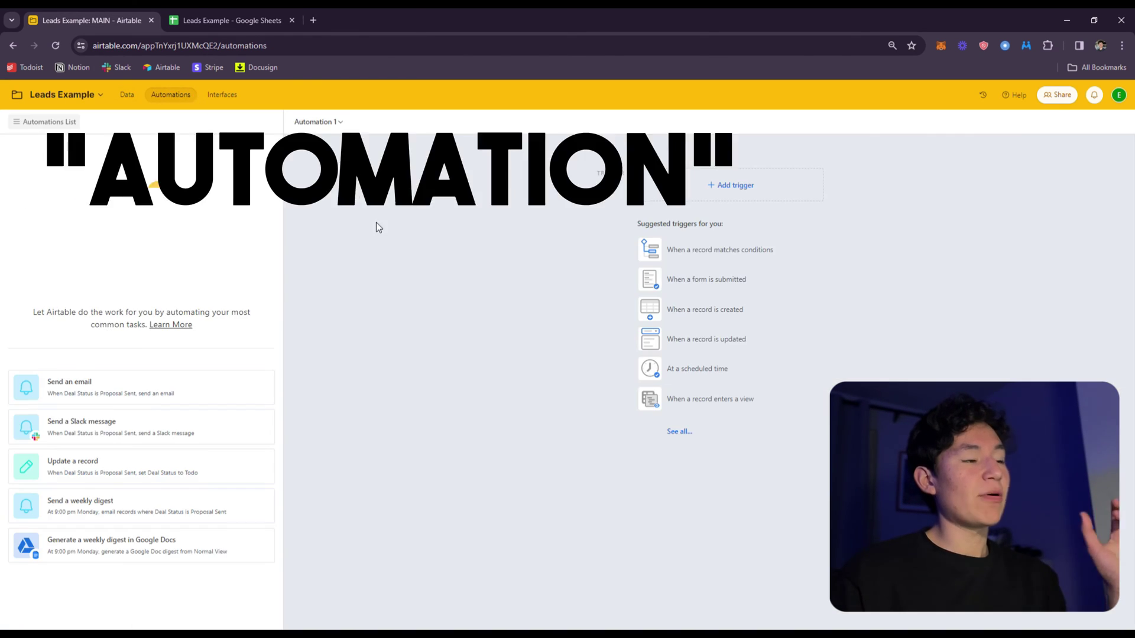
pyautogui.click(127, 96)
pyautogui.click(174, 93)
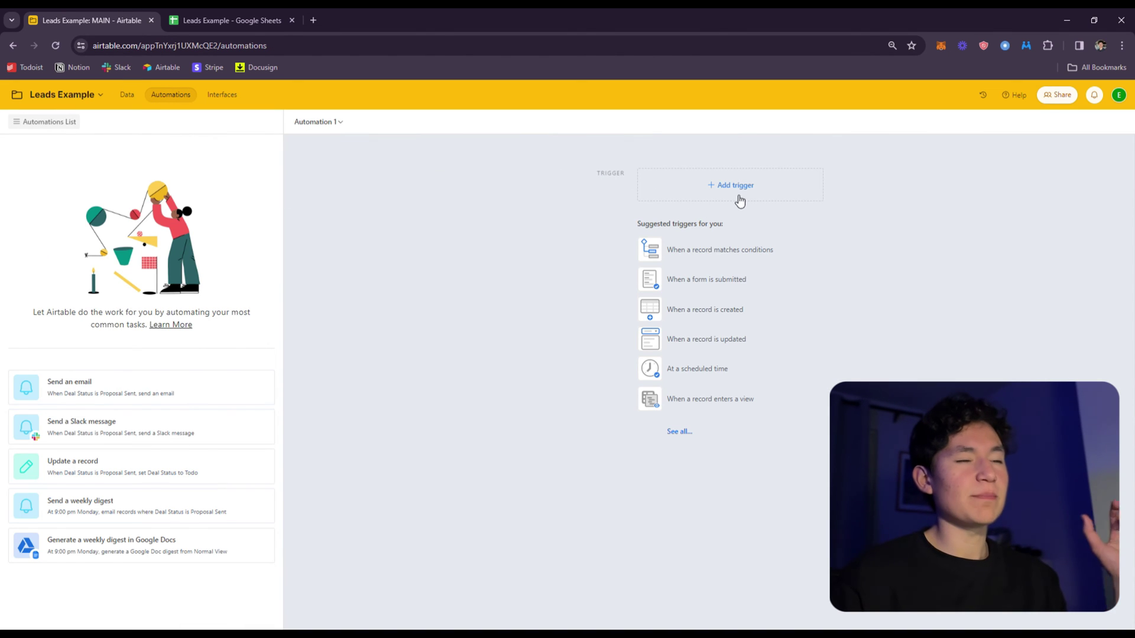
pyautogui.click(757, 255)
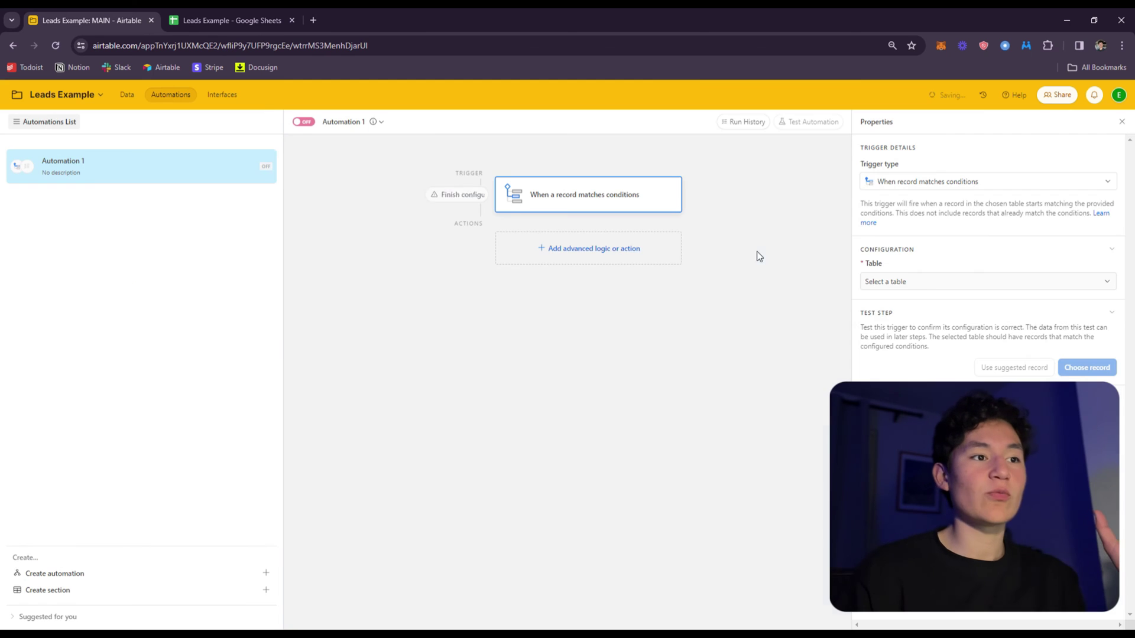
pyautogui.click(933, 281)
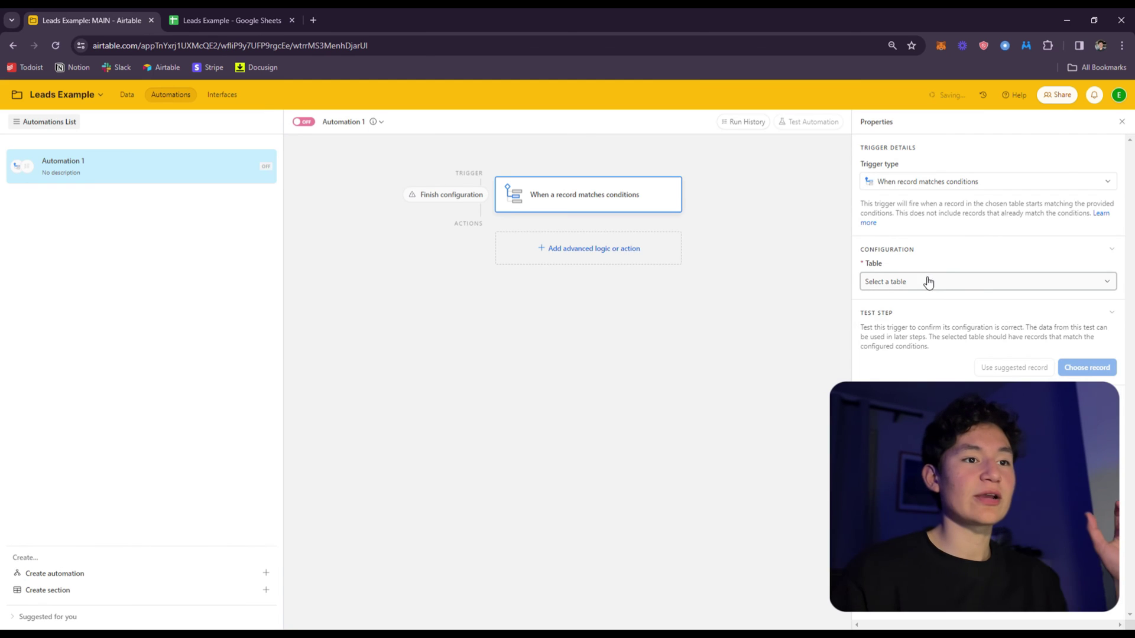
pyautogui.click(876, 266)
pyautogui.click(126, 96)
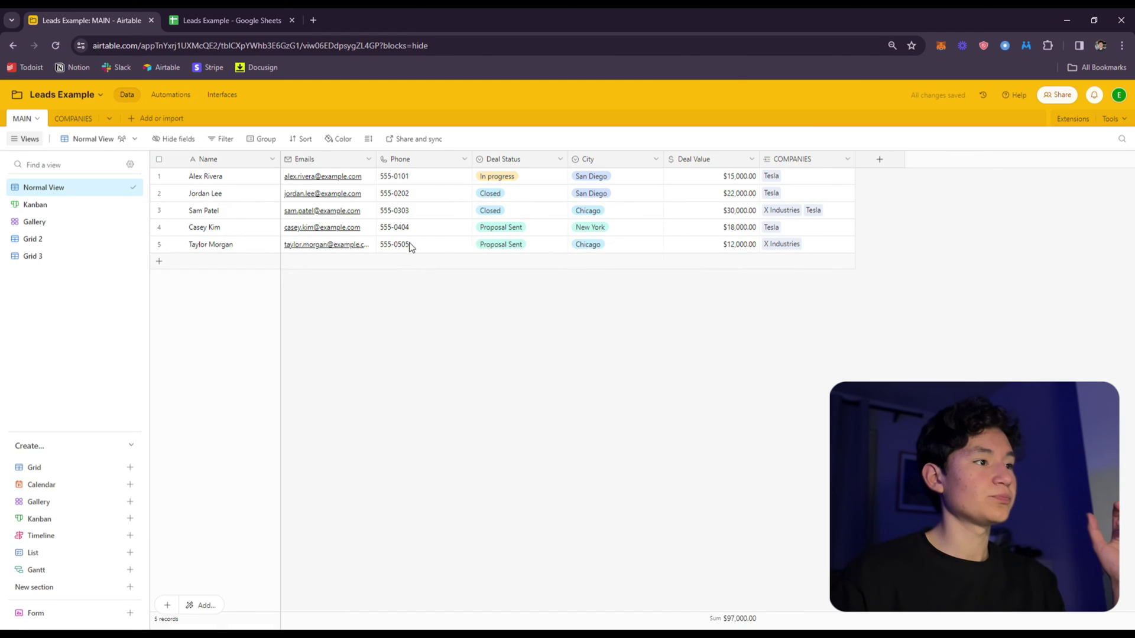
pyautogui.click(174, 94)
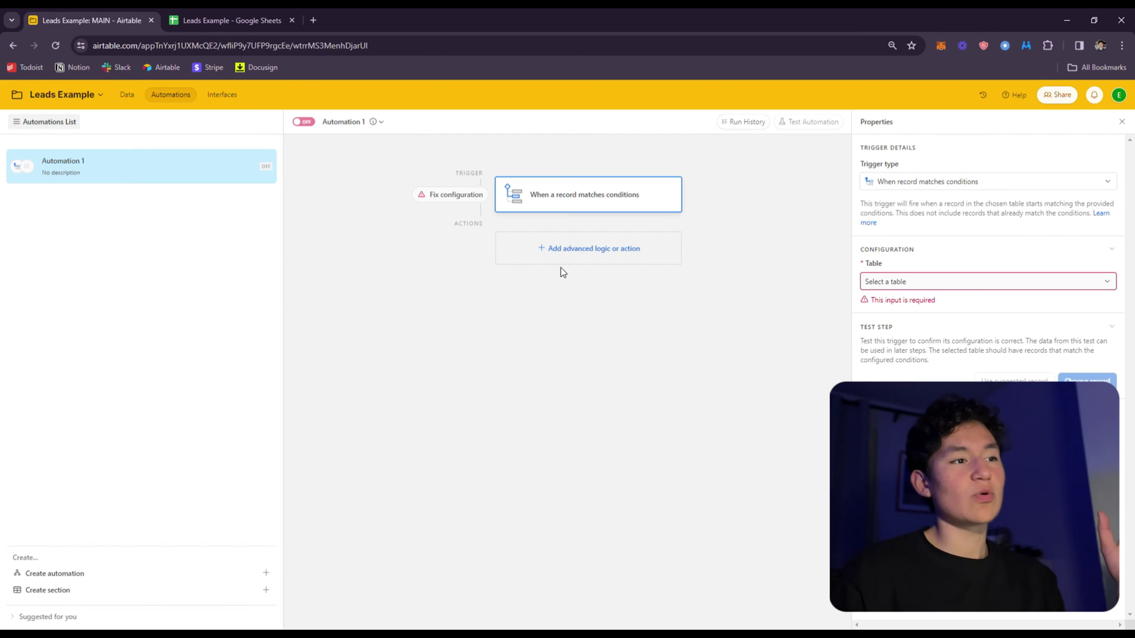
# Step: Add a Send email action followed by a Run script action to the automation
pyautogui.click(562, 259)
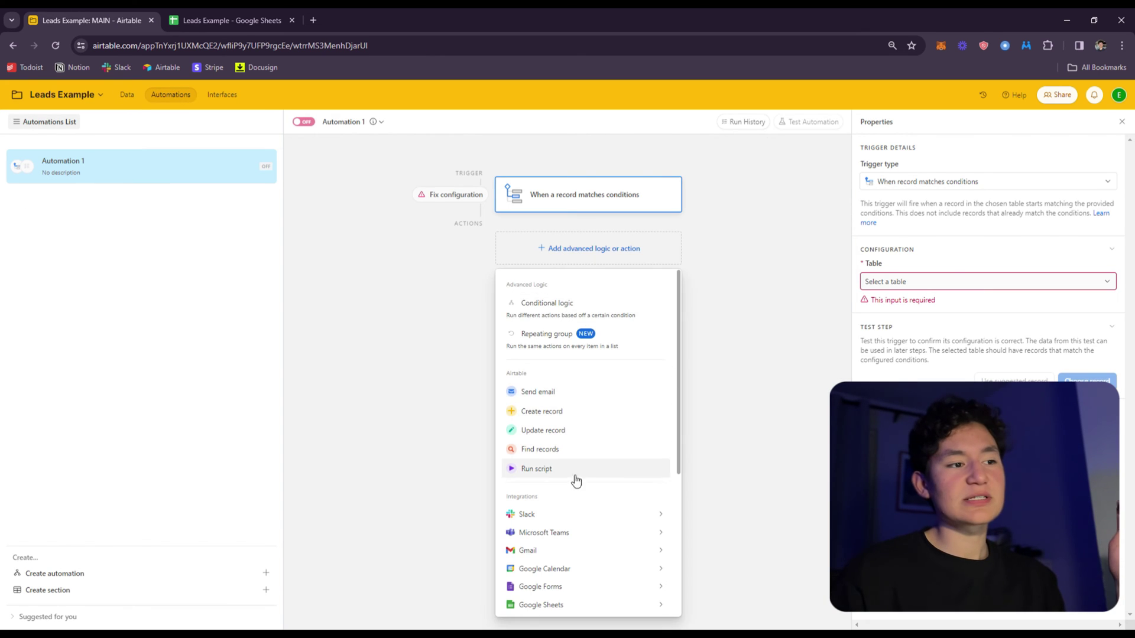
pyautogui.click(559, 393)
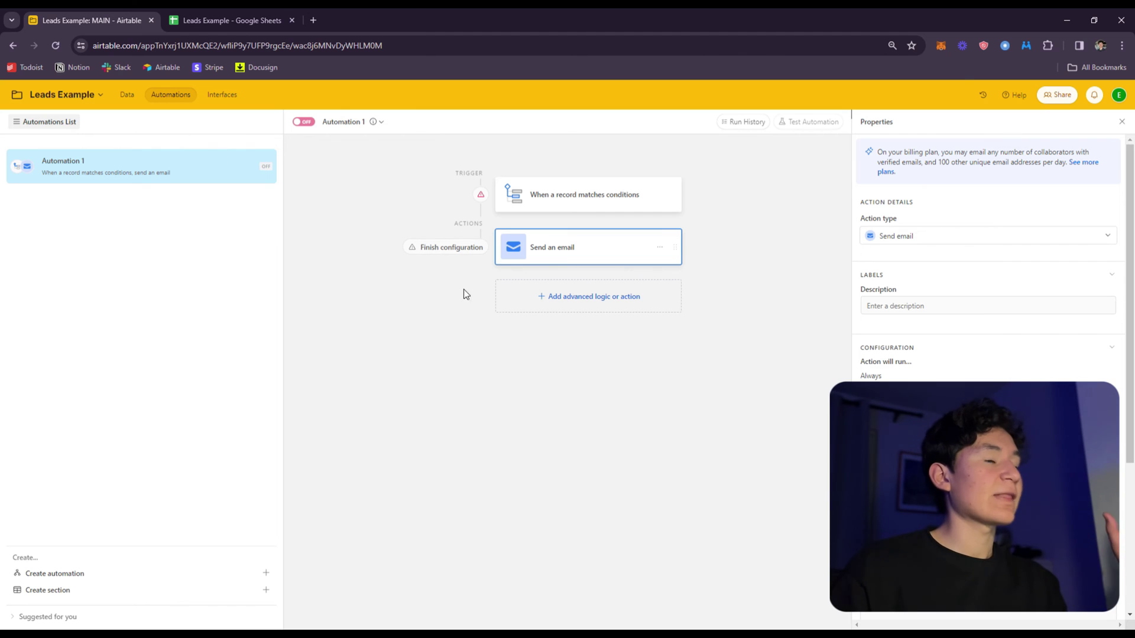
pyautogui.click(609, 295)
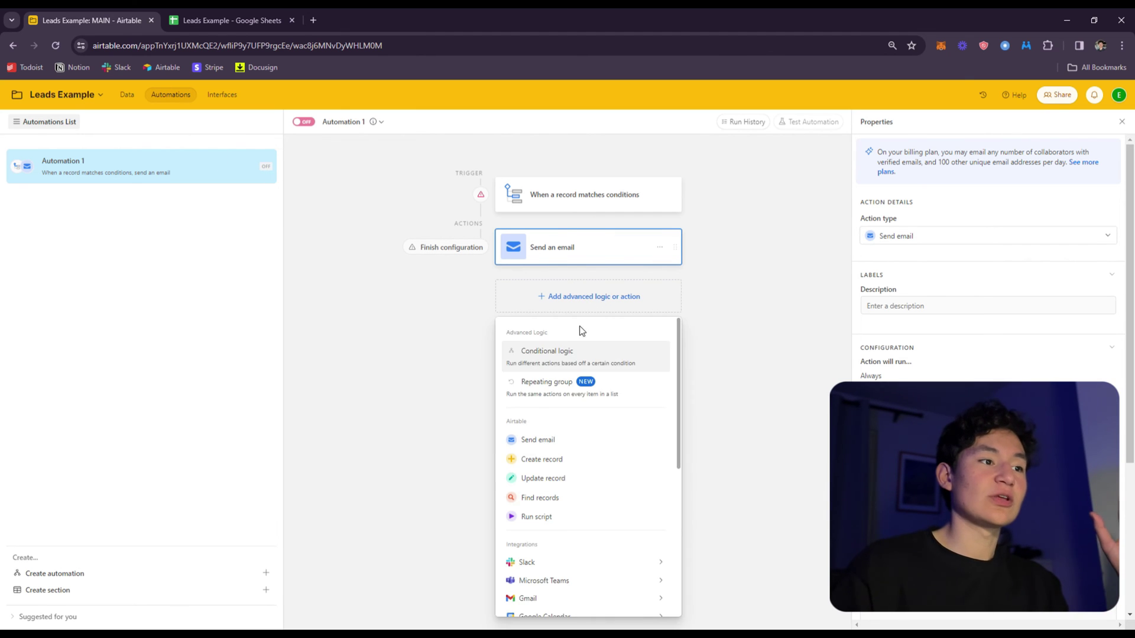
pyautogui.click(567, 517)
pyautogui.click(1096, 120)
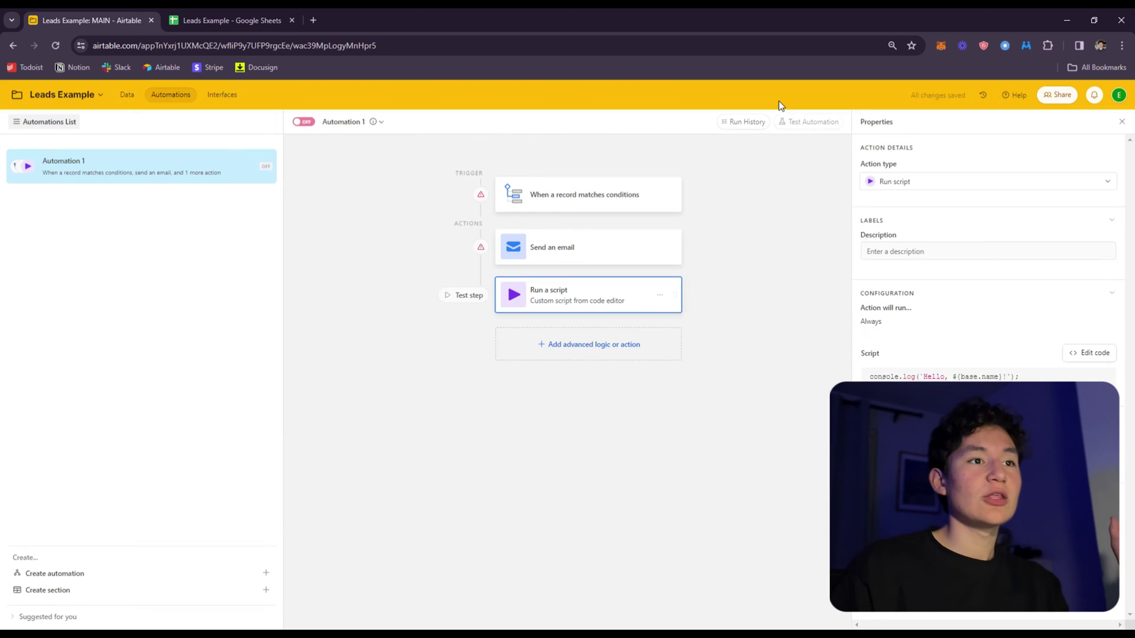
pyautogui.click(592, 348)
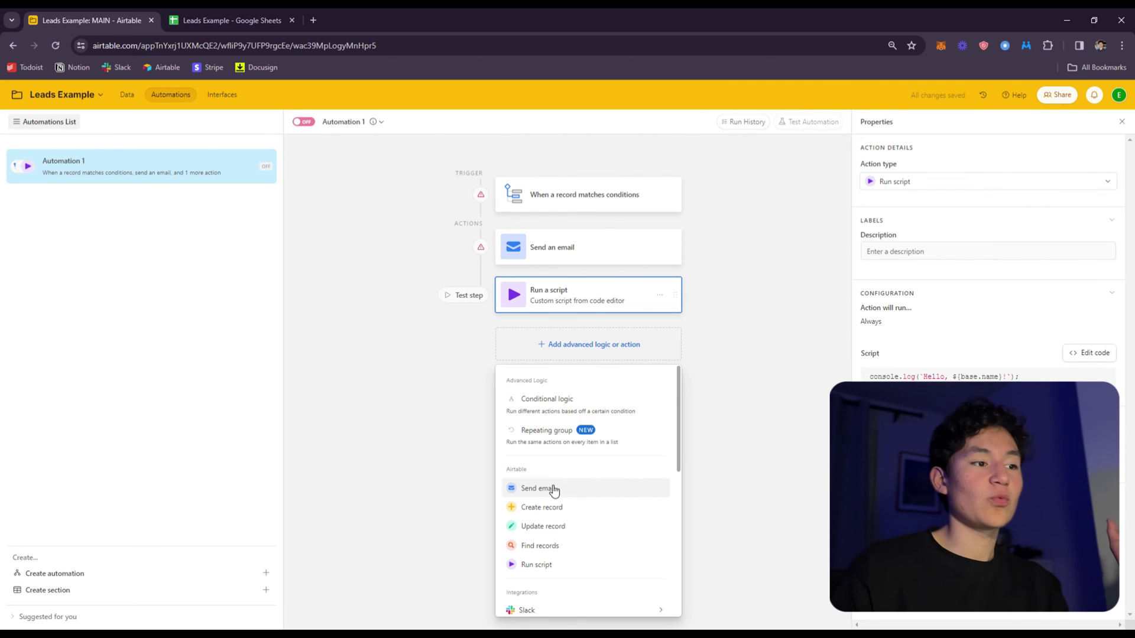
pyautogui.scroll(-5, 547, 467)
pyautogui.moveTo(550, 609)
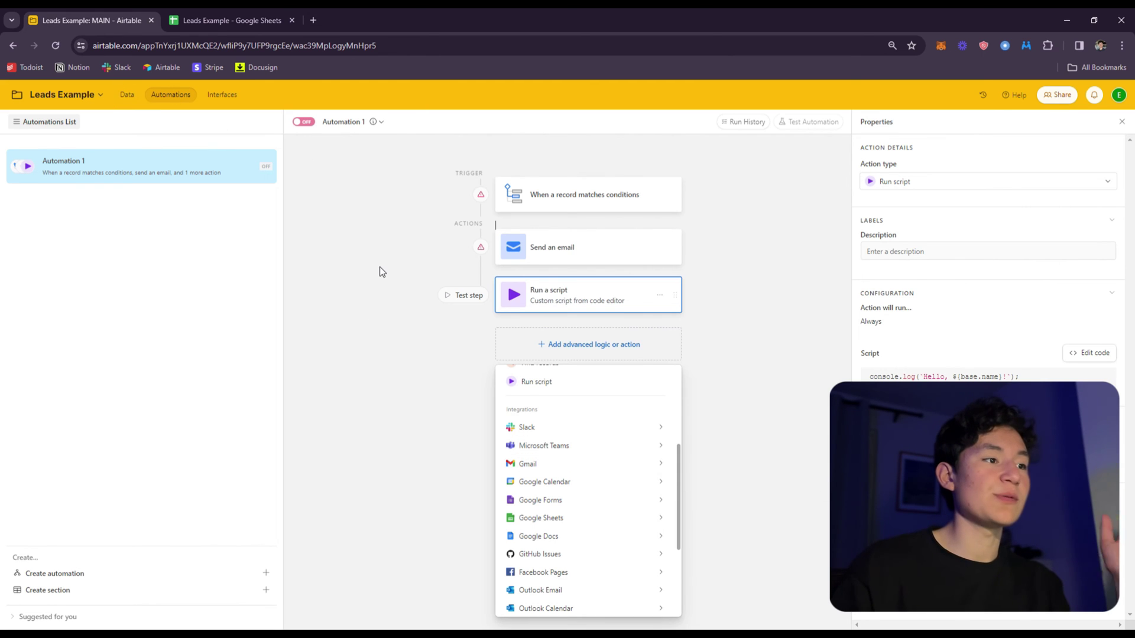
pyautogui.click(260, 20)
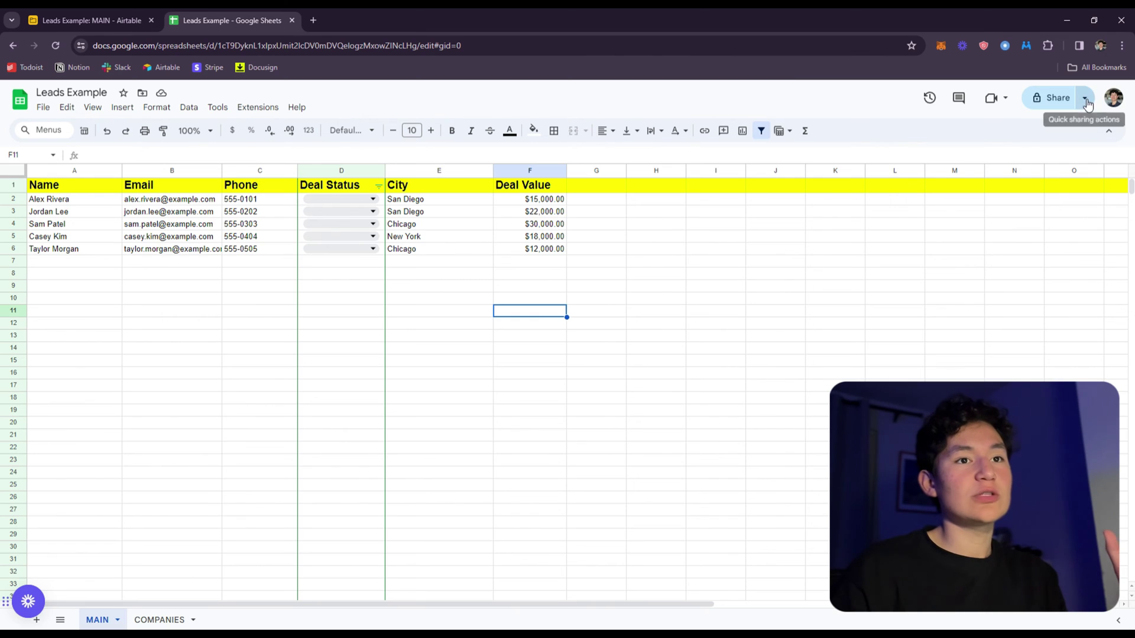
pyautogui.click(97, 213)
pyautogui.click(362, 200)
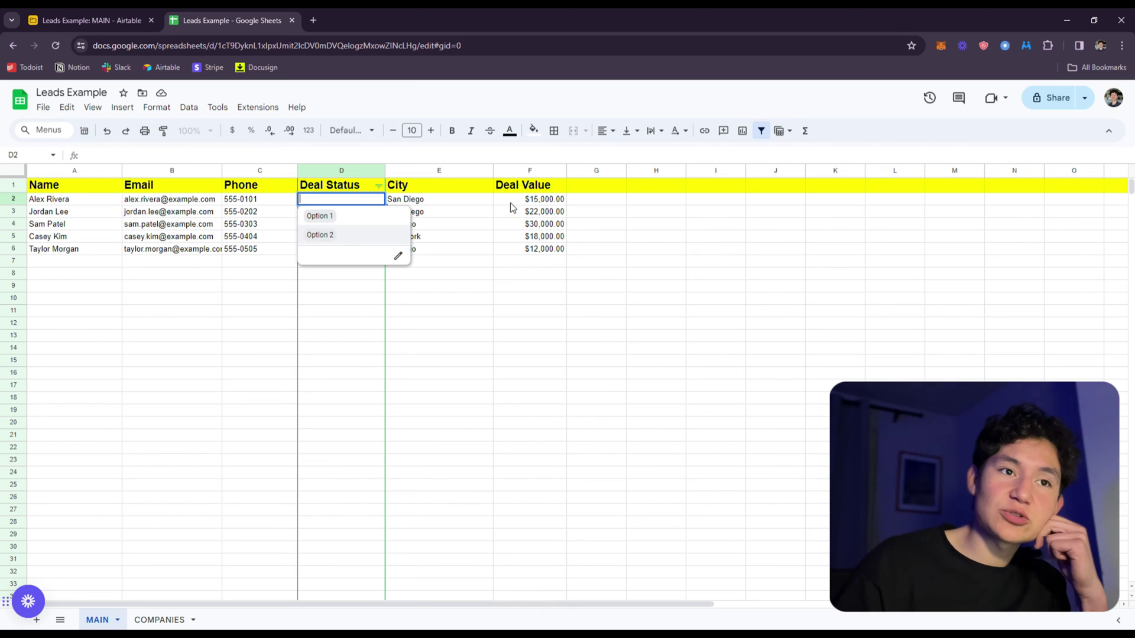
pyautogui.click(439, 202)
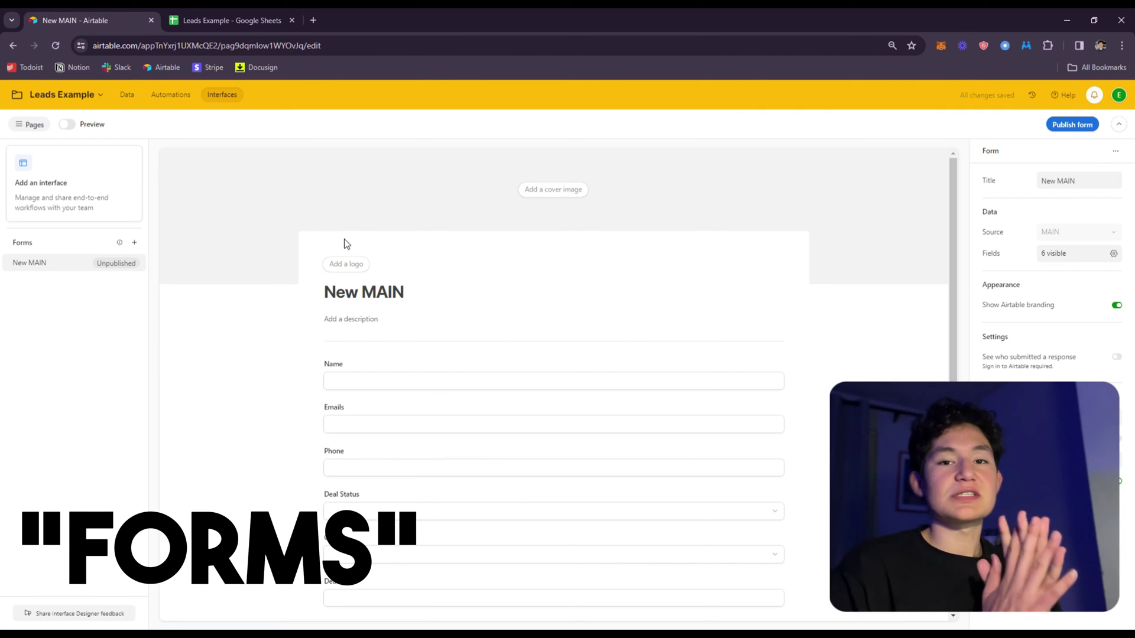
# Step: Review the New MAIN form's Name field and scroll through its fields down to Submit
pyautogui.click(247, 13)
pyautogui.click(83, 20)
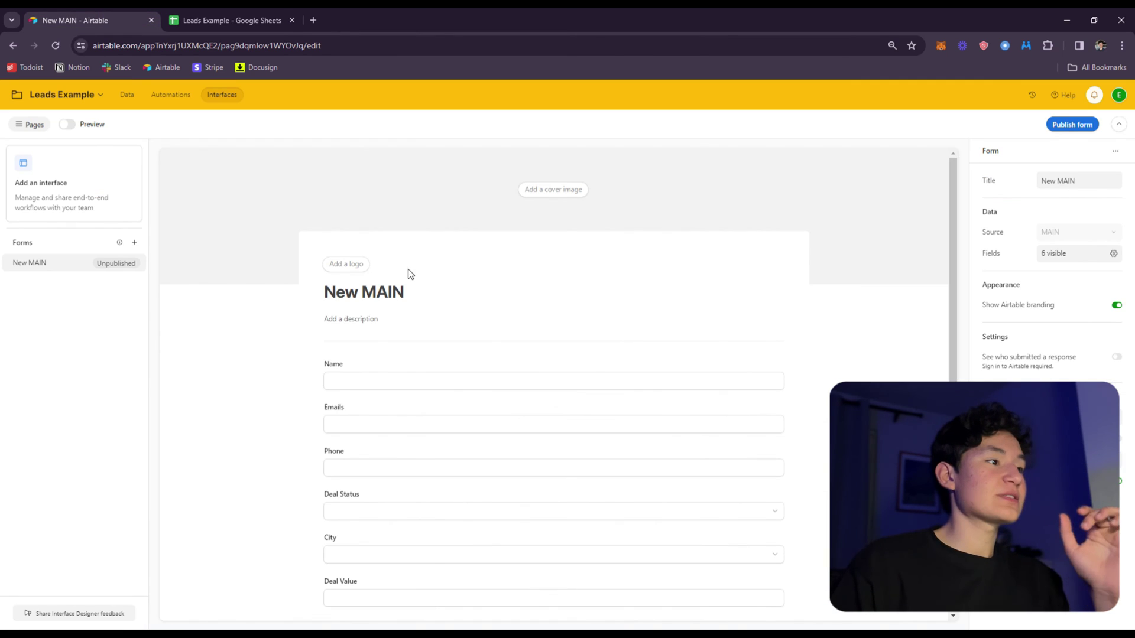
pyautogui.click(392, 395)
pyautogui.click(342, 403)
pyautogui.scroll(-2, 343, 396)
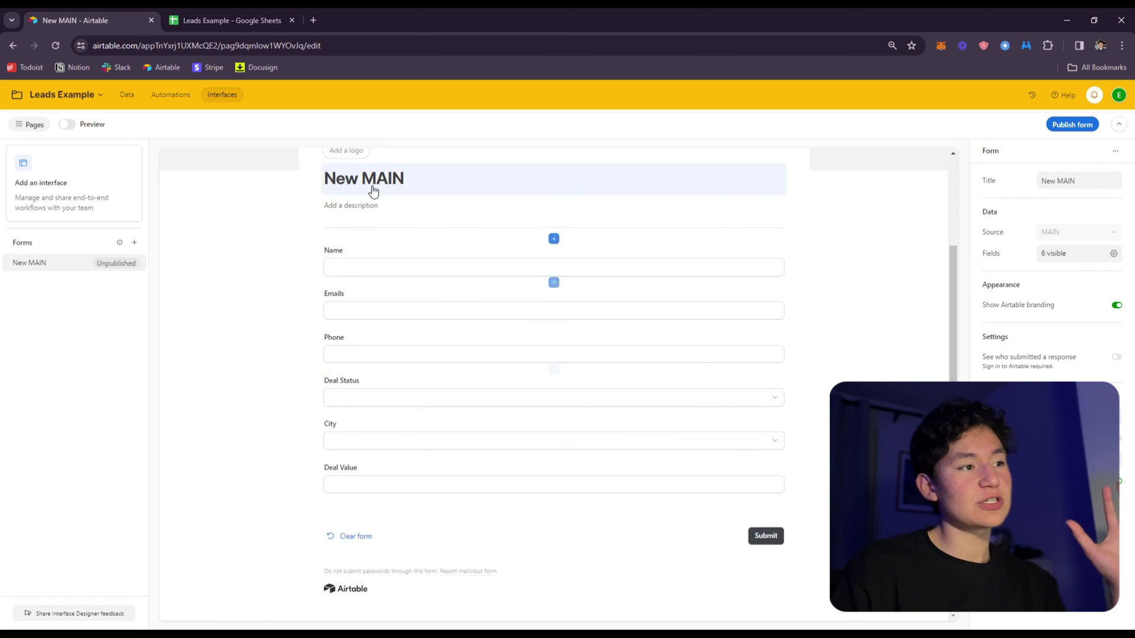
pyautogui.scroll(2, 511, 347)
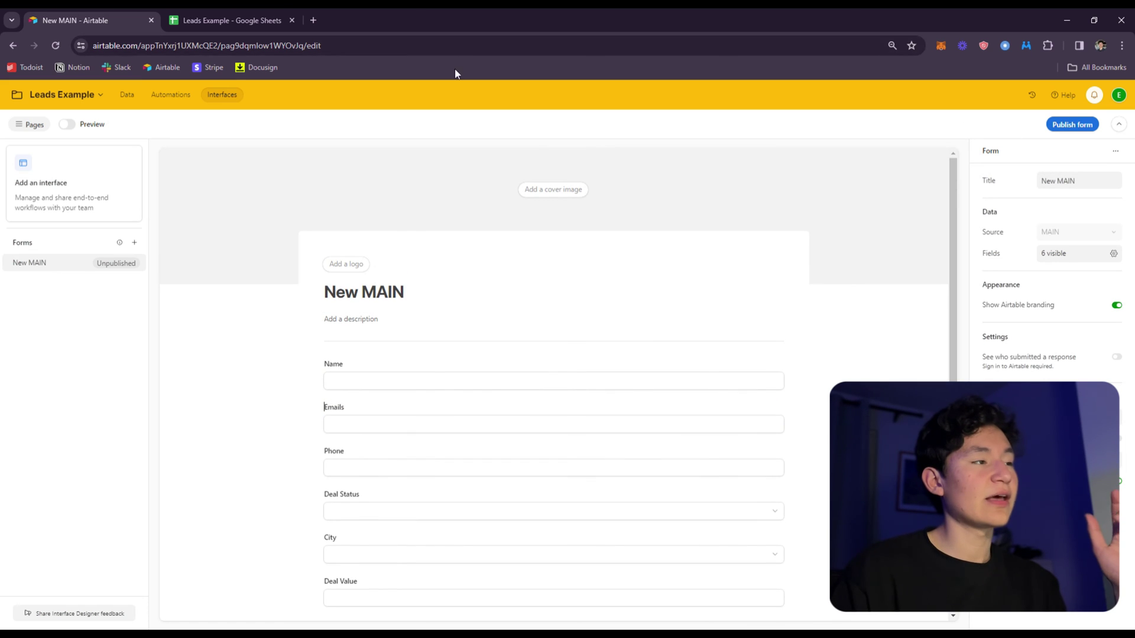
pyautogui.click(127, 95)
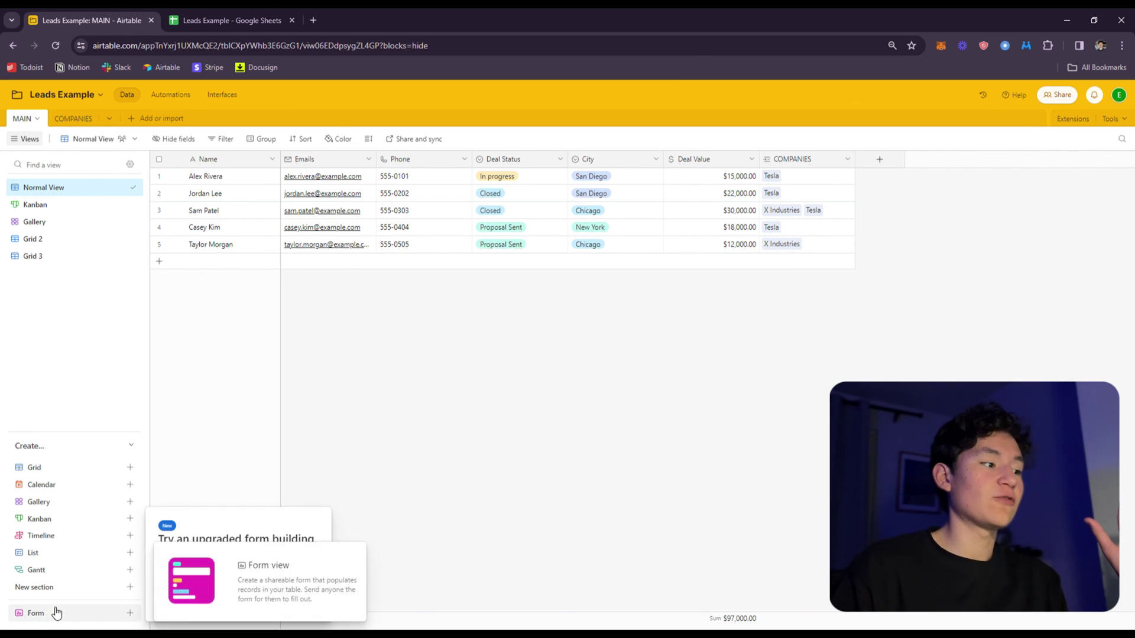
pyautogui.click(209, 18)
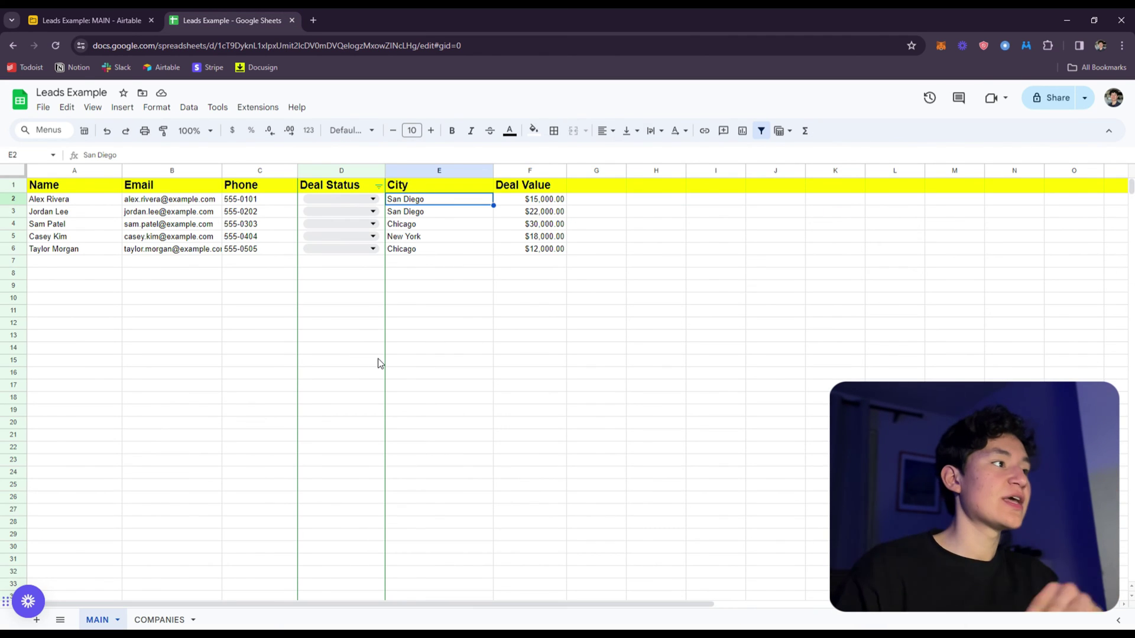
pyautogui.click(93, 107)
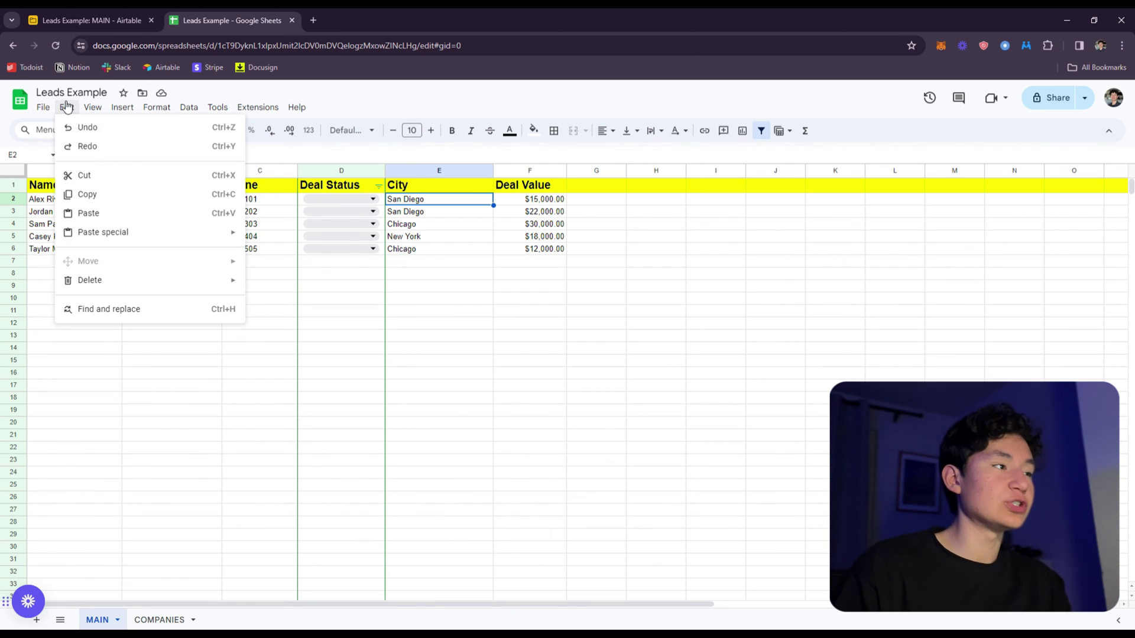
pyautogui.moveTo(43, 110)
pyautogui.click(368, 278)
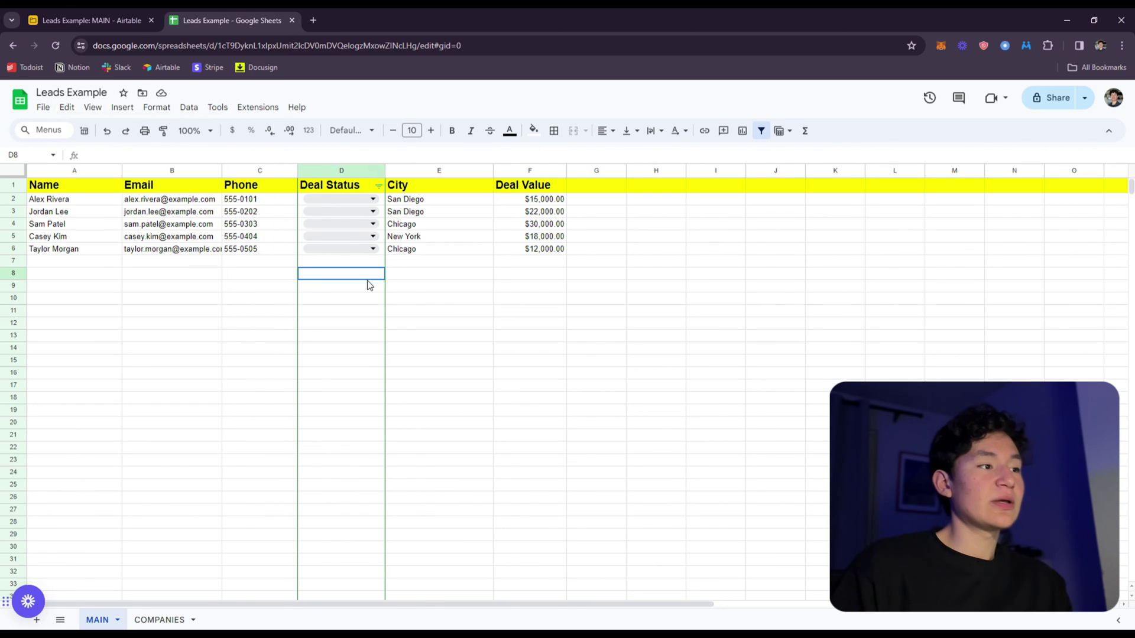
pyautogui.click(314, 262)
pyautogui.click(52, 260)
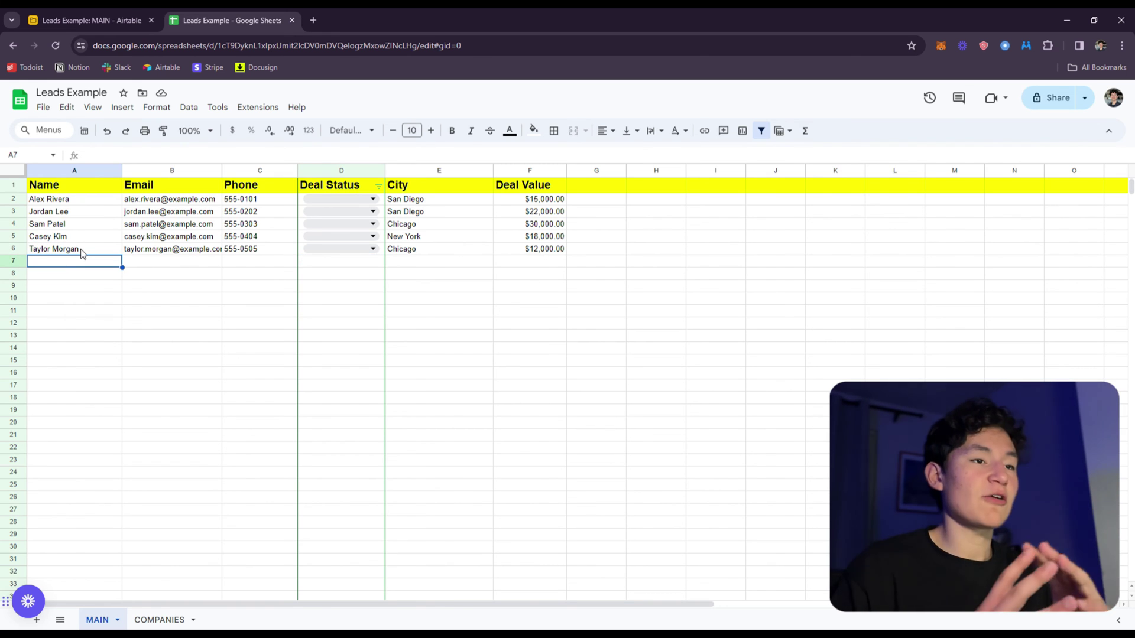
# Step: Add an interface named 'Interface' and preview the gallery layout among the layout choices
pyautogui.click(91, 20)
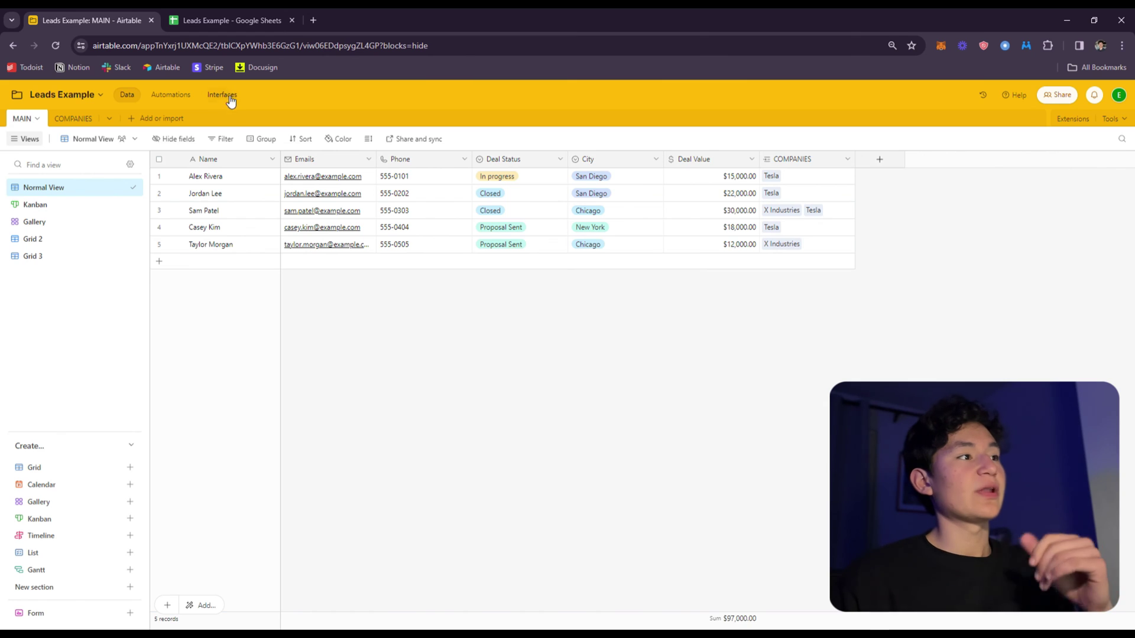
pyautogui.click(232, 94)
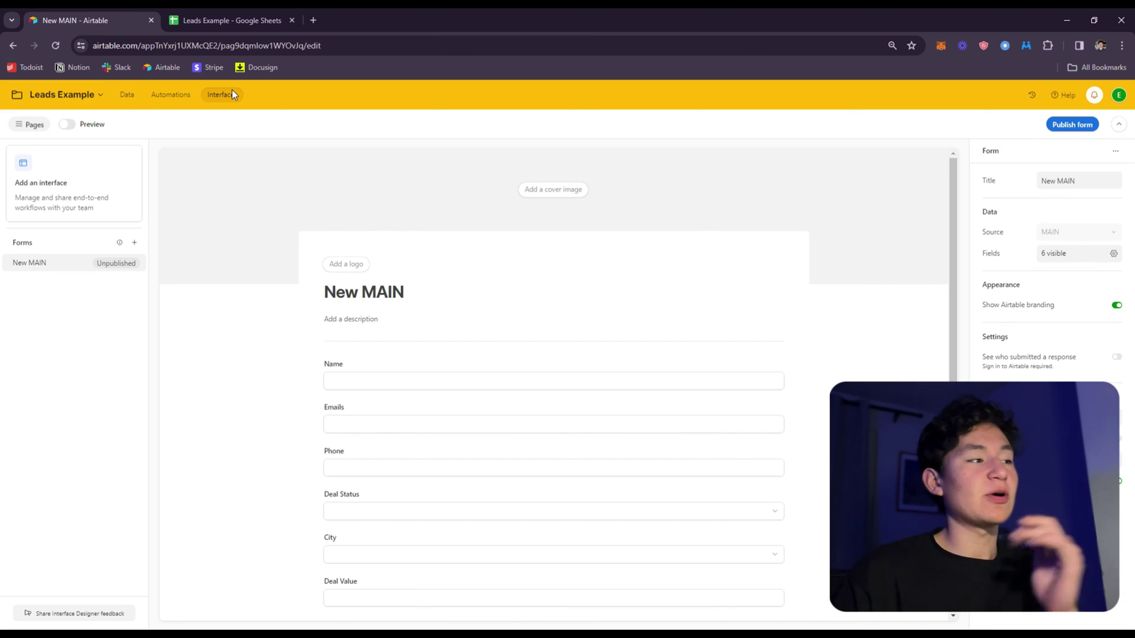
pyautogui.click(50, 192)
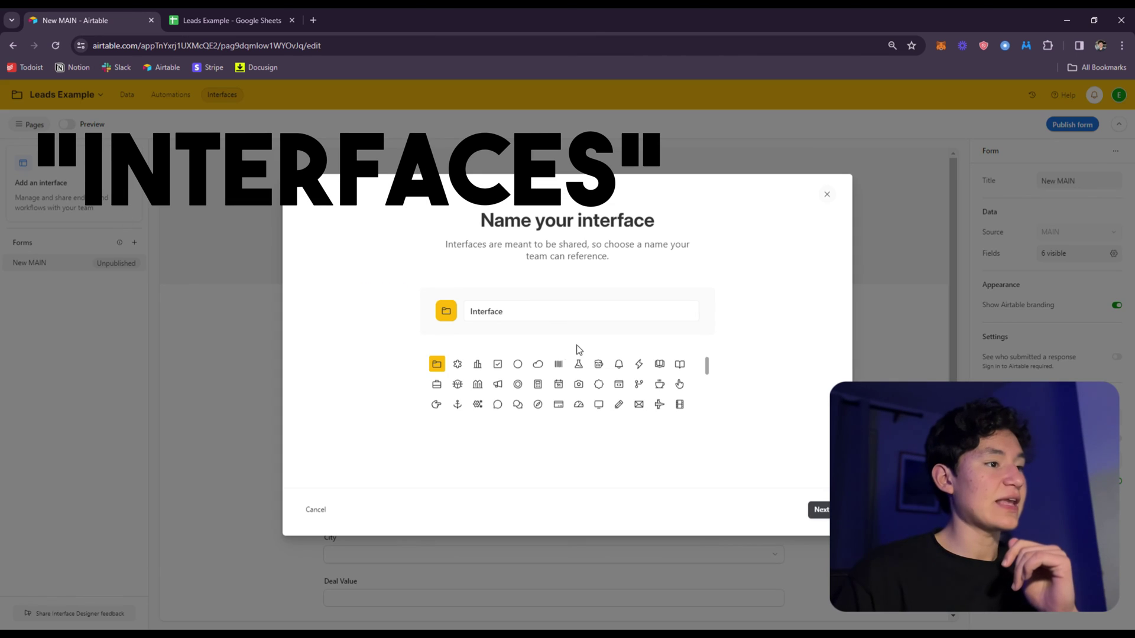
pyautogui.press('Return')
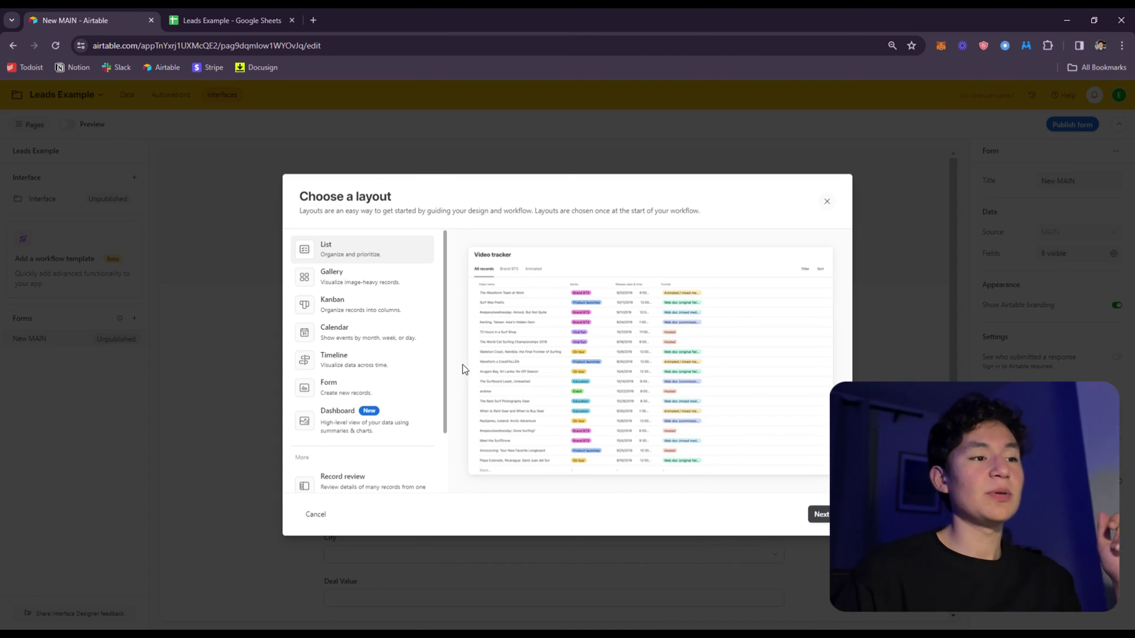
pyautogui.click(356, 282)
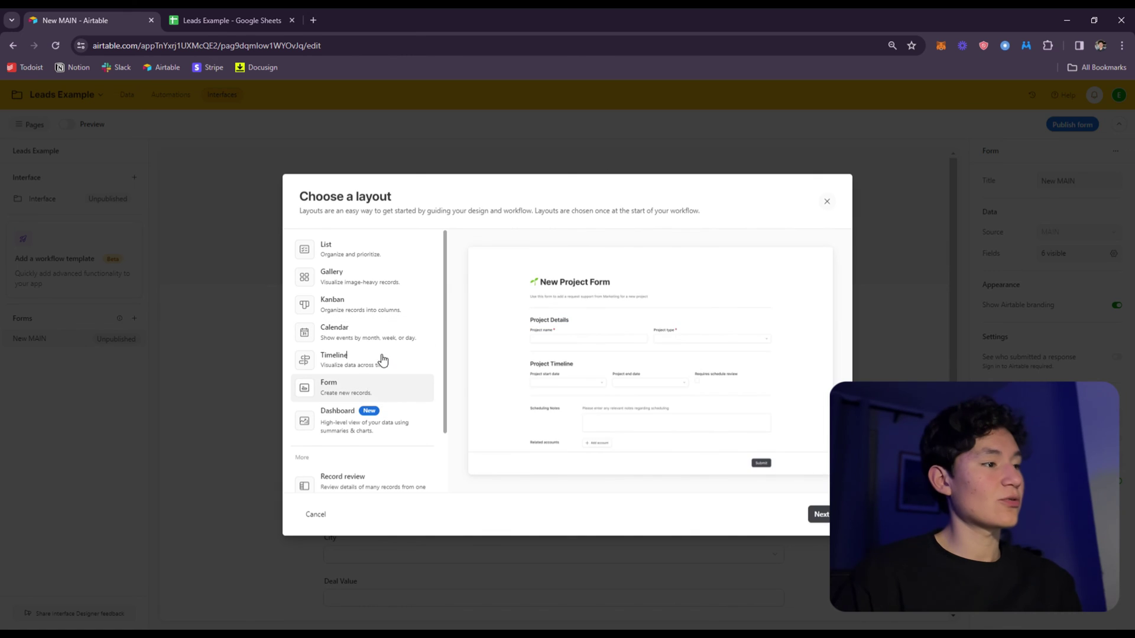
pyautogui.scroll(-3, 358, 379)
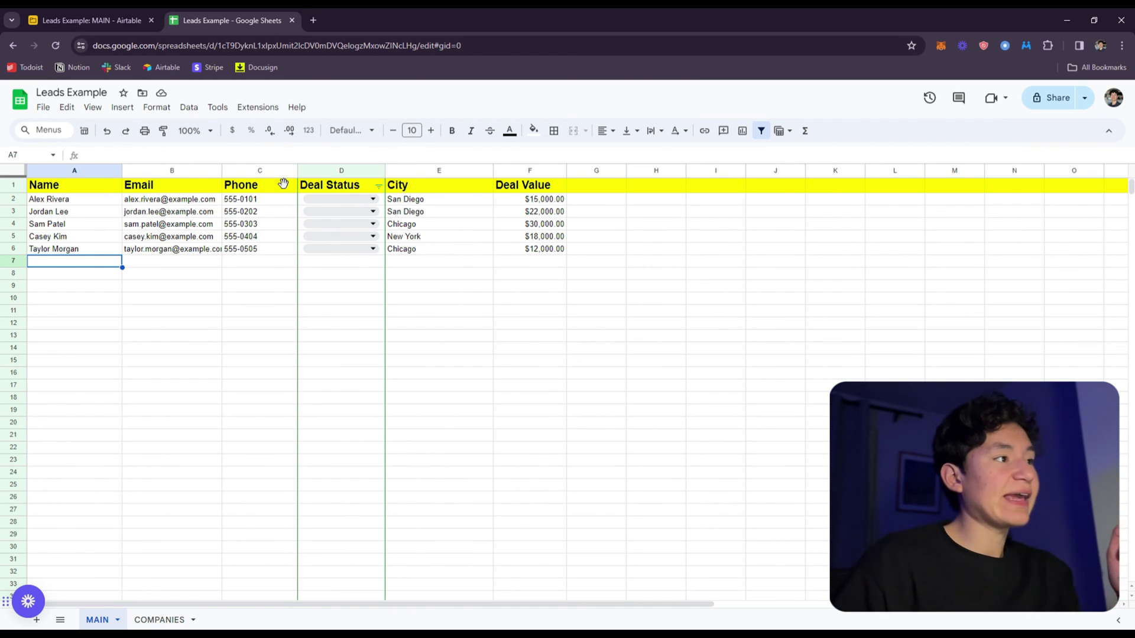
# Step: Reposition and resize the empty chart, then delete it from the sheet
pyautogui.click(189, 107)
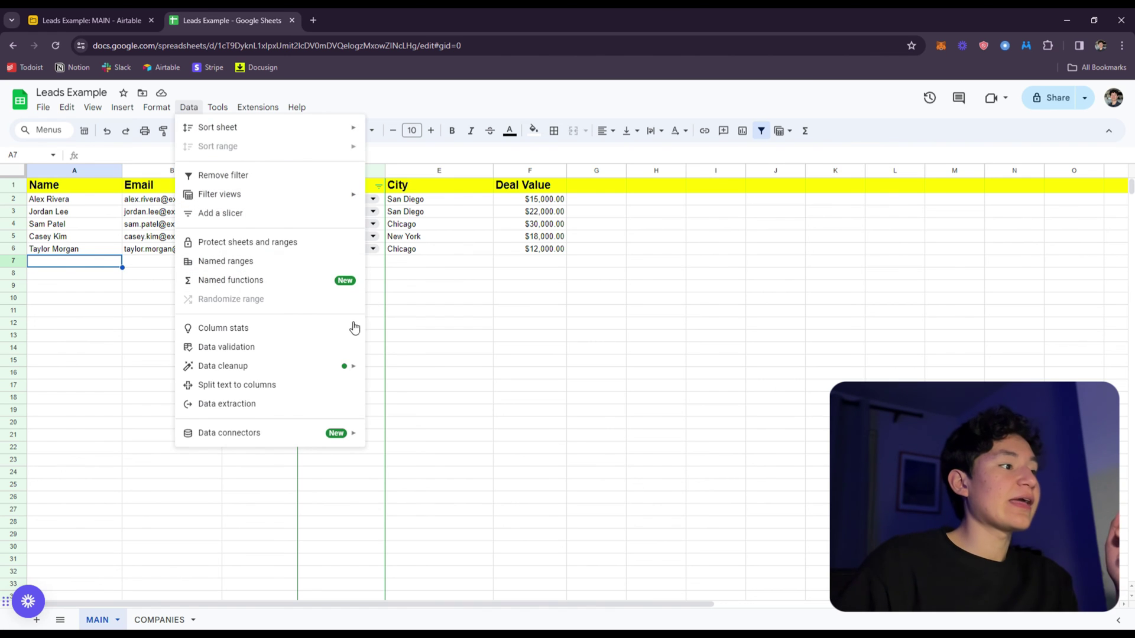
pyautogui.click(671, 300)
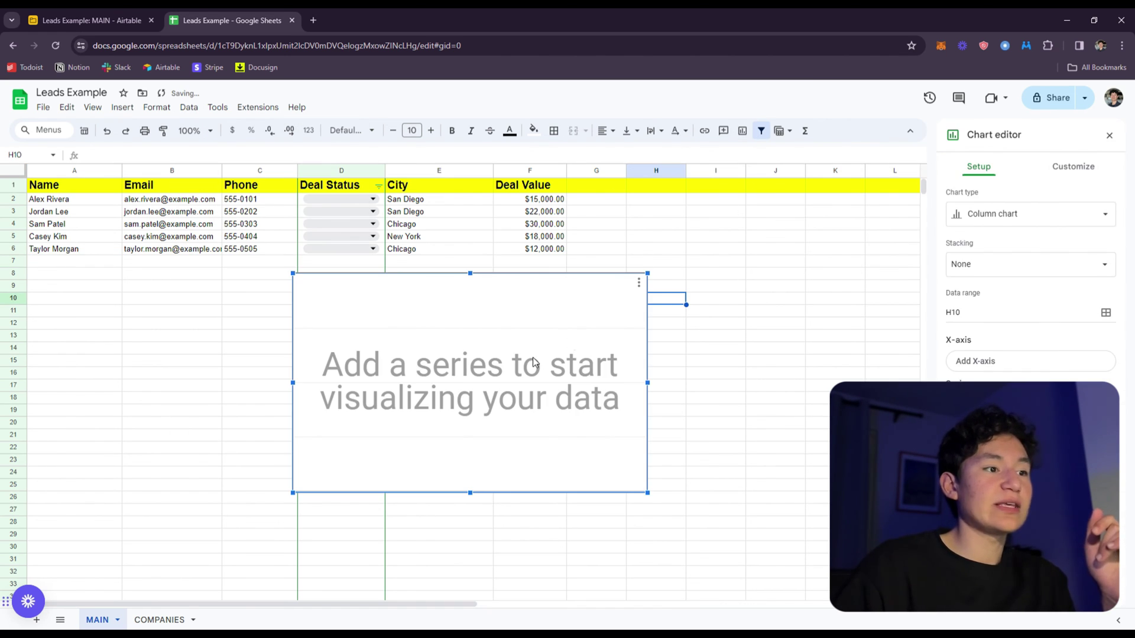
pyautogui.moveTo(534, 365); pyautogui.dragTo(398, 390)
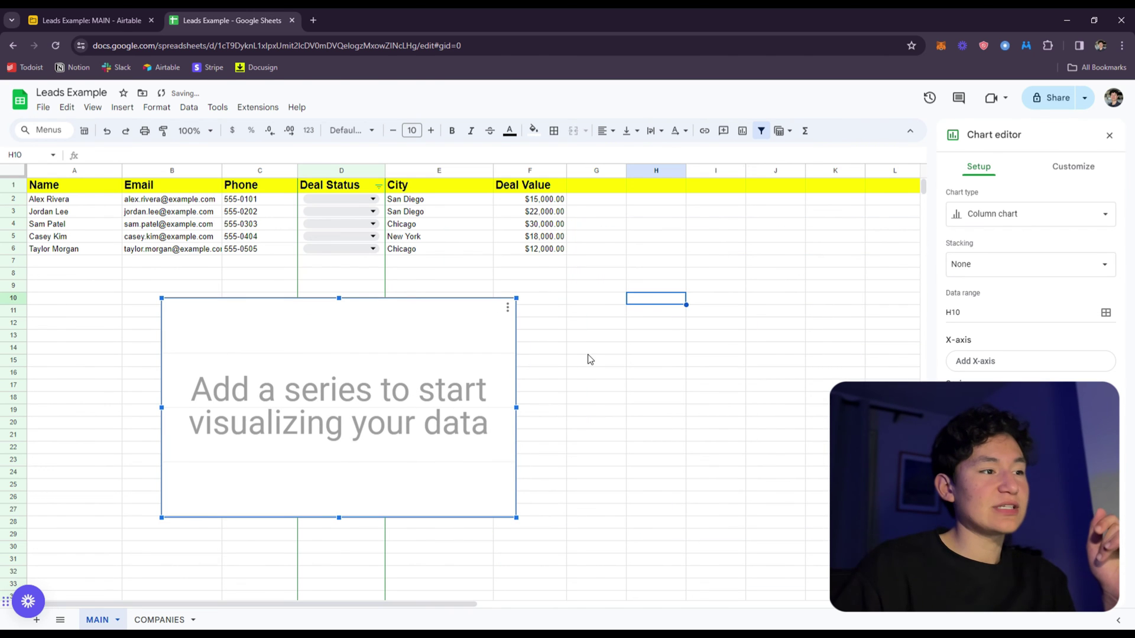
pyautogui.click(513, 296)
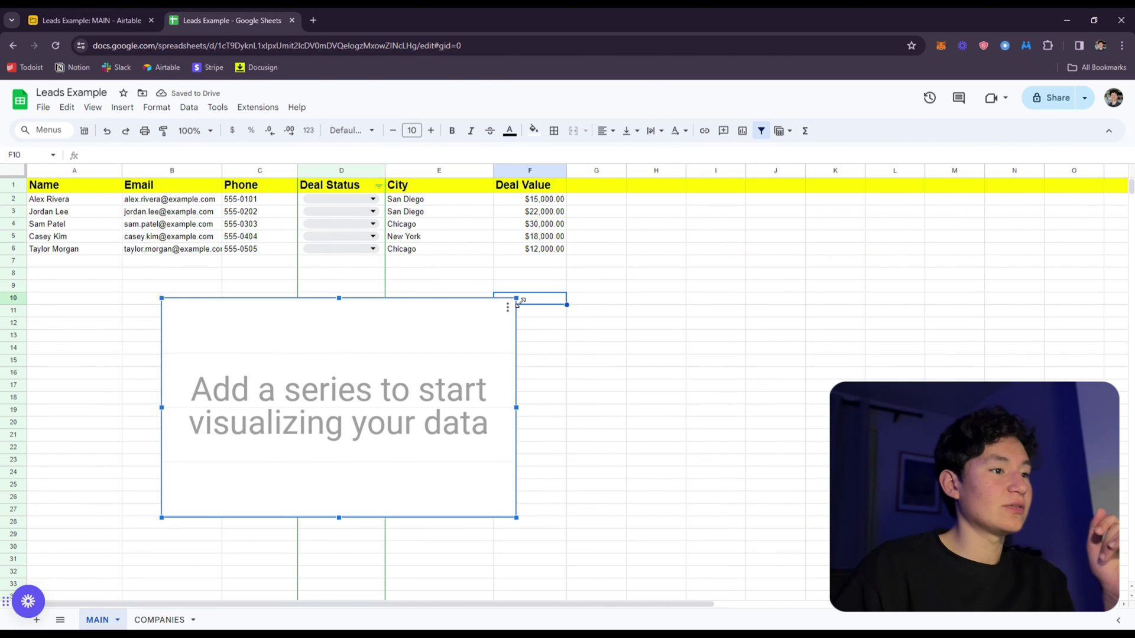
pyautogui.moveTo(517, 300); pyautogui.dragTo(792, 180)
pyautogui.moveTo(517, 331)
pyautogui.mouseDown()
pyautogui.moveTo(501, 423)
pyautogui.moveTo(511, 339)
pyautogui.mouseUp()
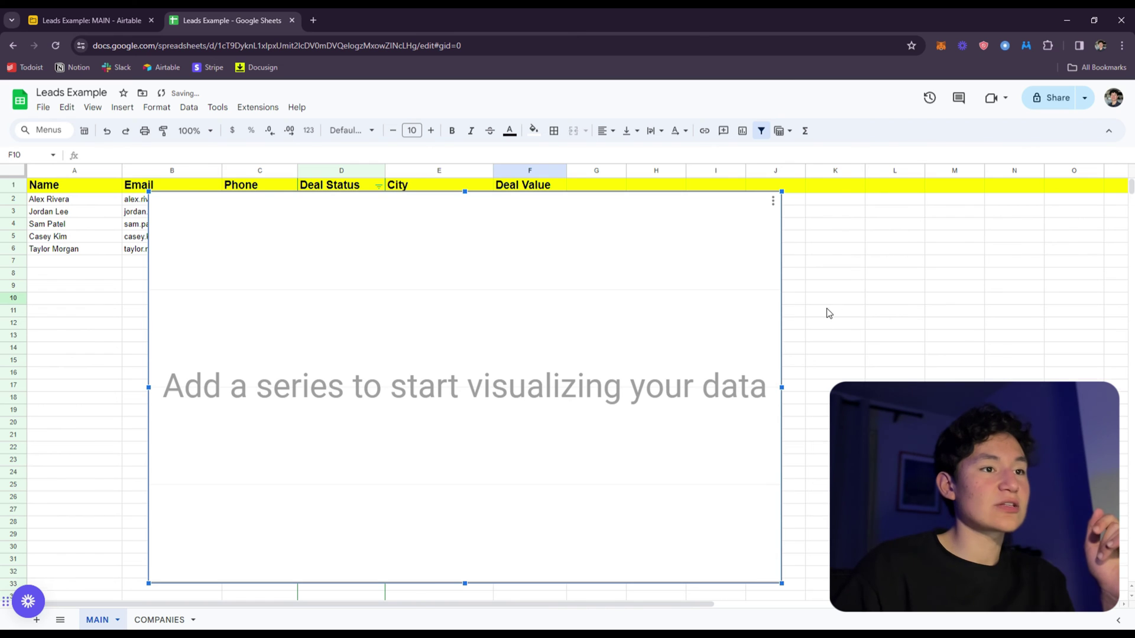
pyautogui.scroll(-1, 816, 323)
pyautogui.scroll(1, 817, 322)
pyautogui.press('Delete')
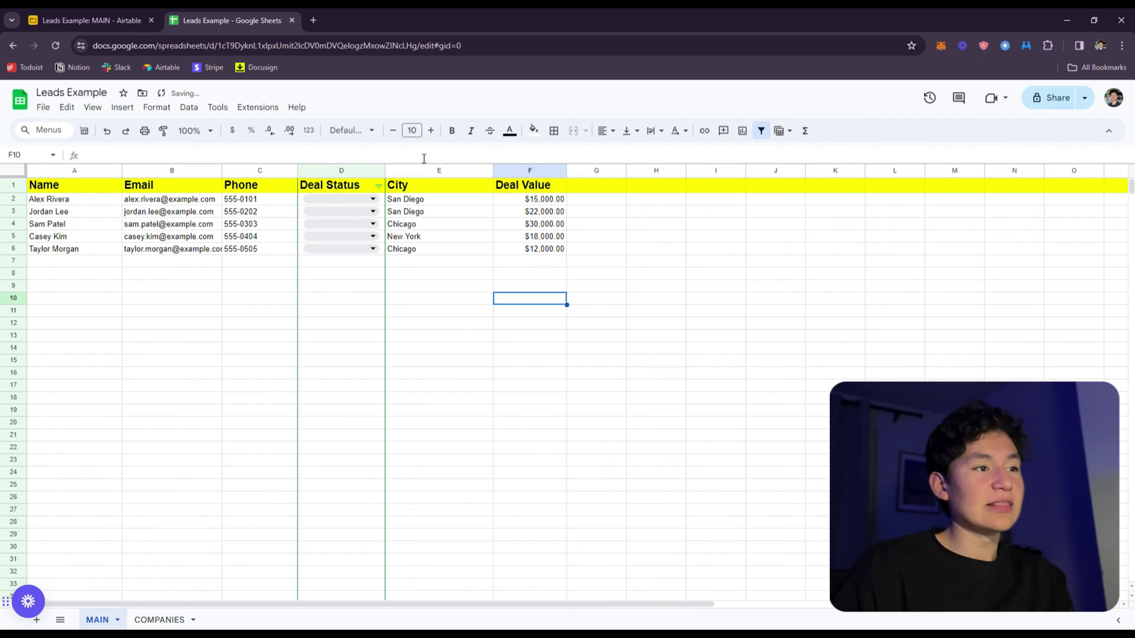
# Step: Open the Extensions menu, then return to the Airtable Leads base
pyautogui.click(258, 108)
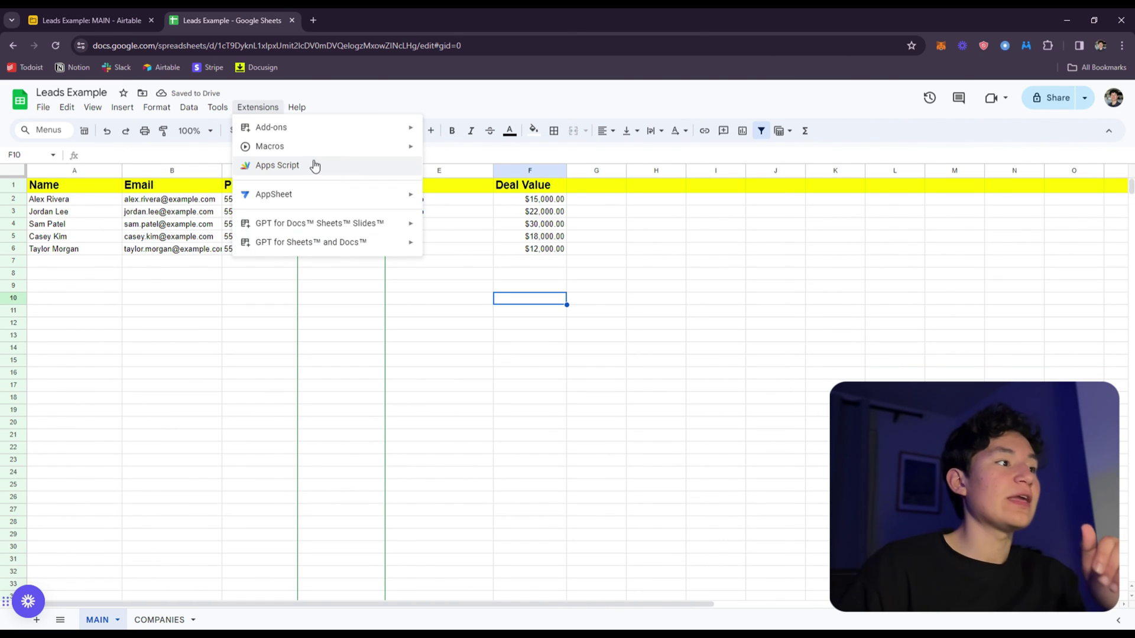
pyautogui.click(558, 298)
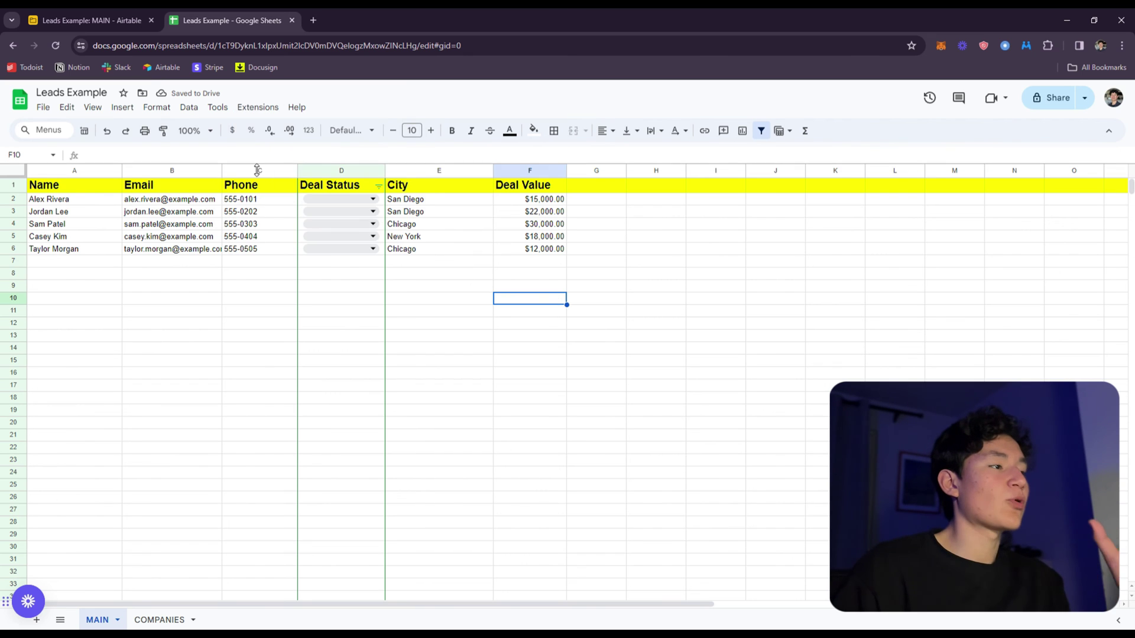
pyautogui.click(92, 20)
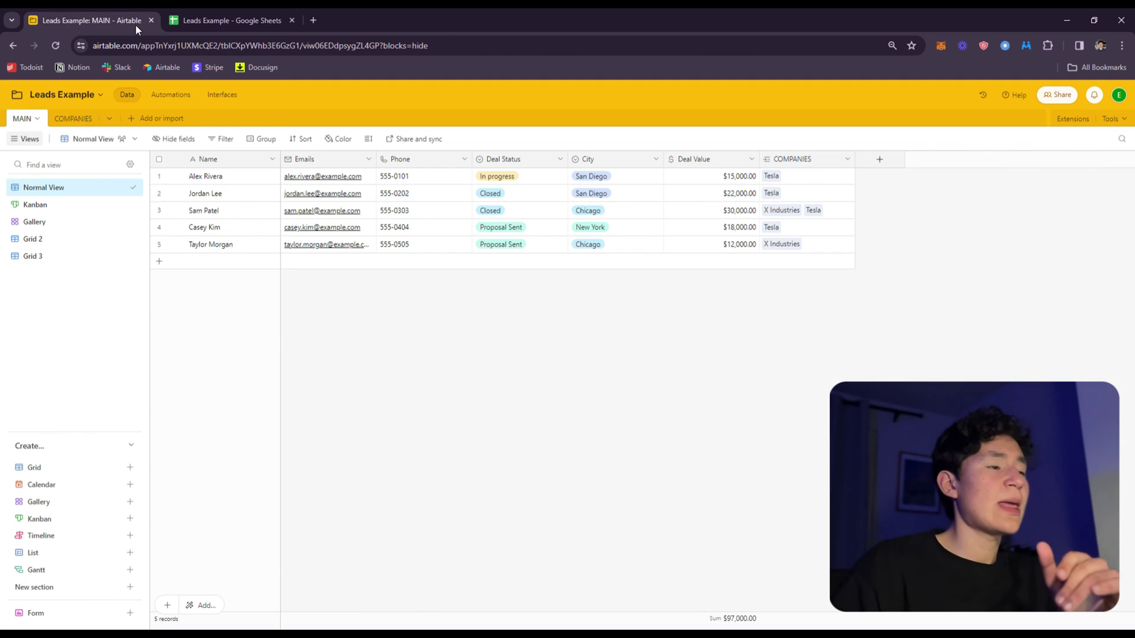
# Step: Check the Leads dashboard interface, glance at the Leads Example sheet, then reopen the dashboard
pyautogui.click(223, 95)
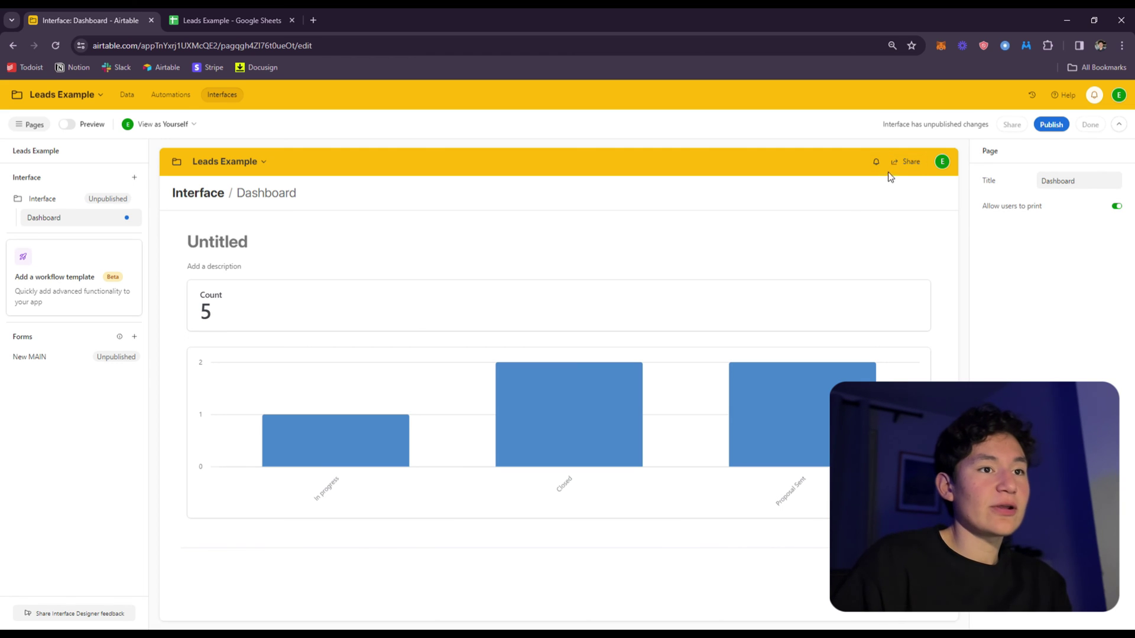
pyautogui.click(127, 95)
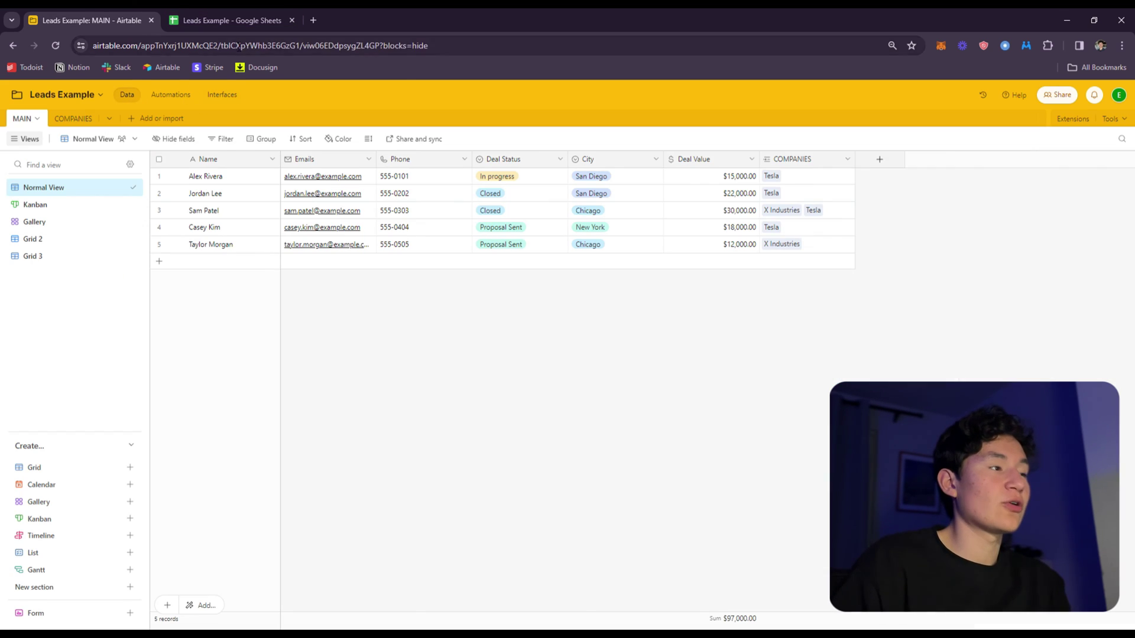
pyautogui.click(198, 15)
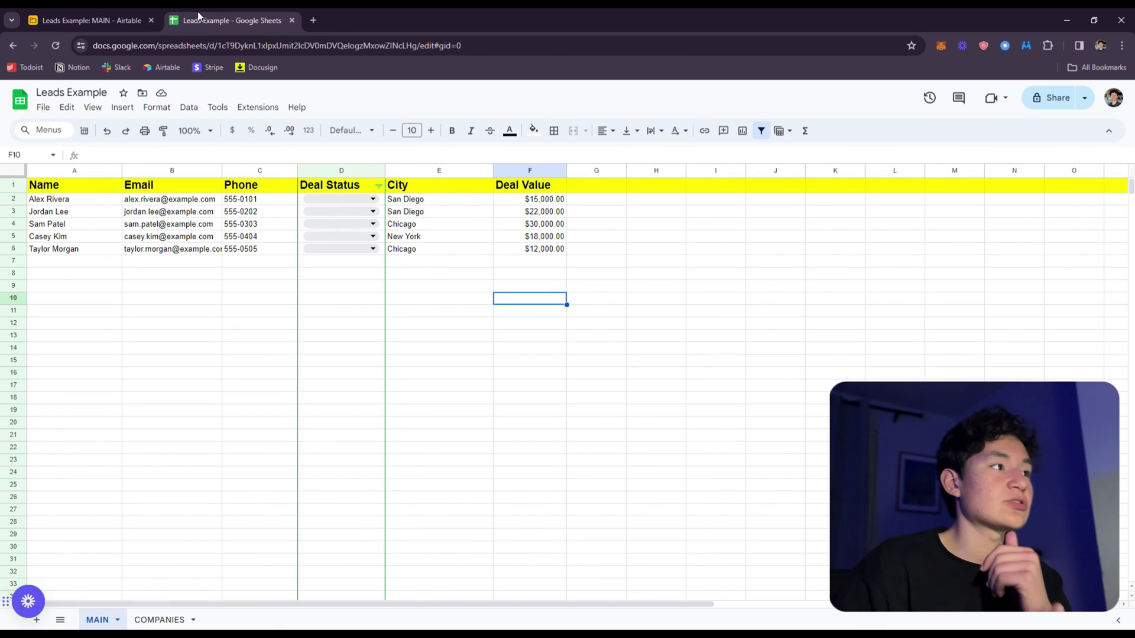
pyautogui.click(89, 20)
pyautogui.click(222, 95)
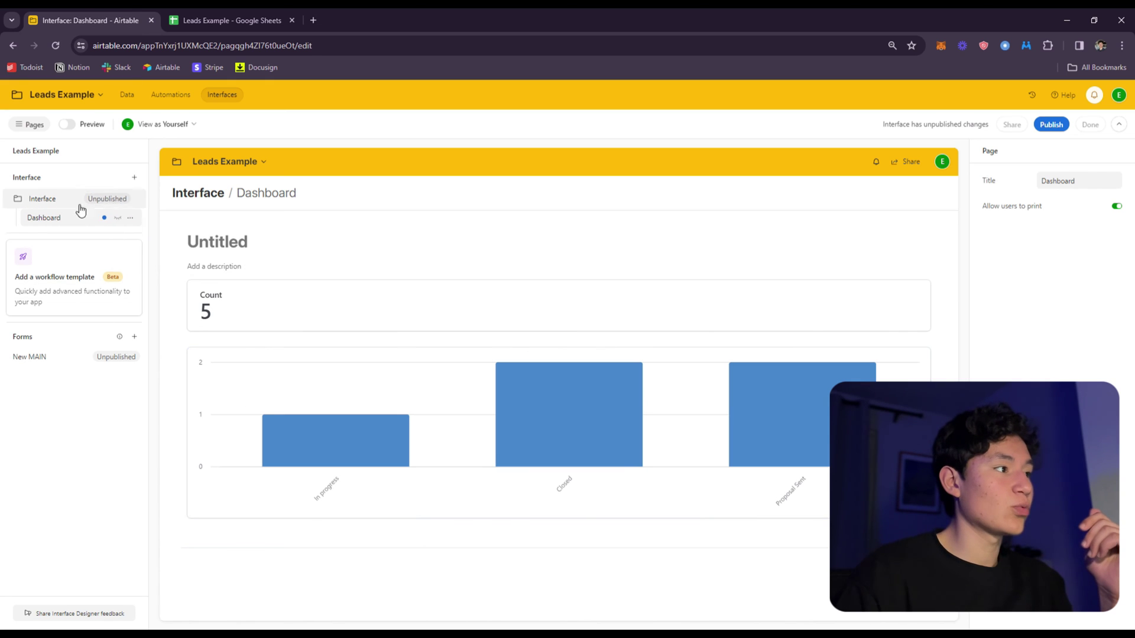
# Step: Start a new interface page and accept the layout to reach table selection
pyautogui.click(137, 179)
pyautogui.click(159, 206)
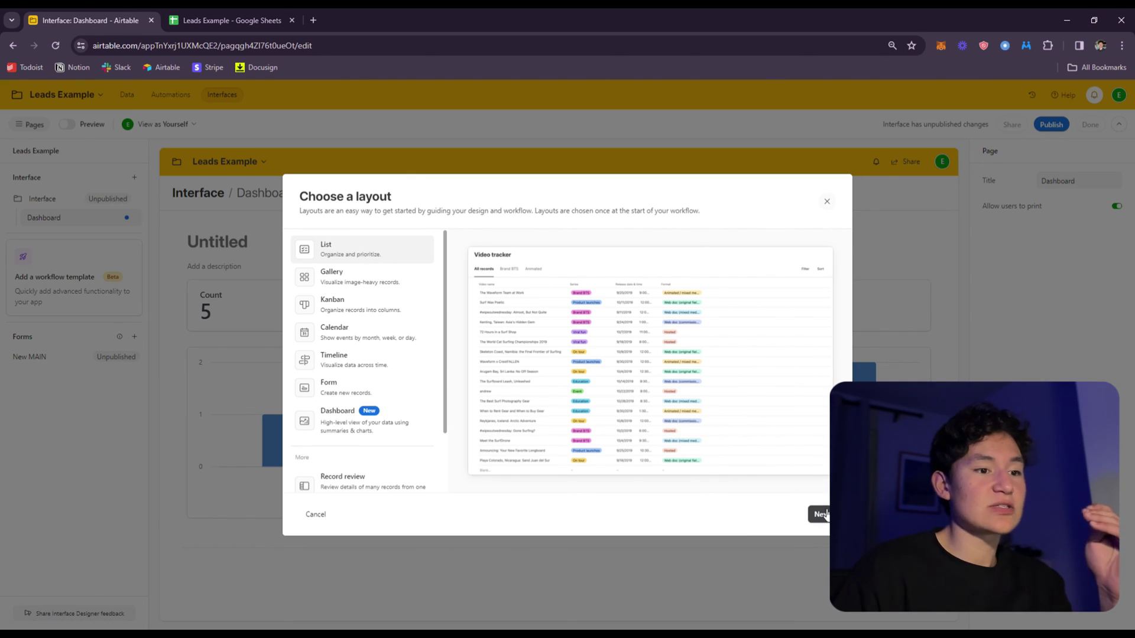
pyautogui.click(822, 514)
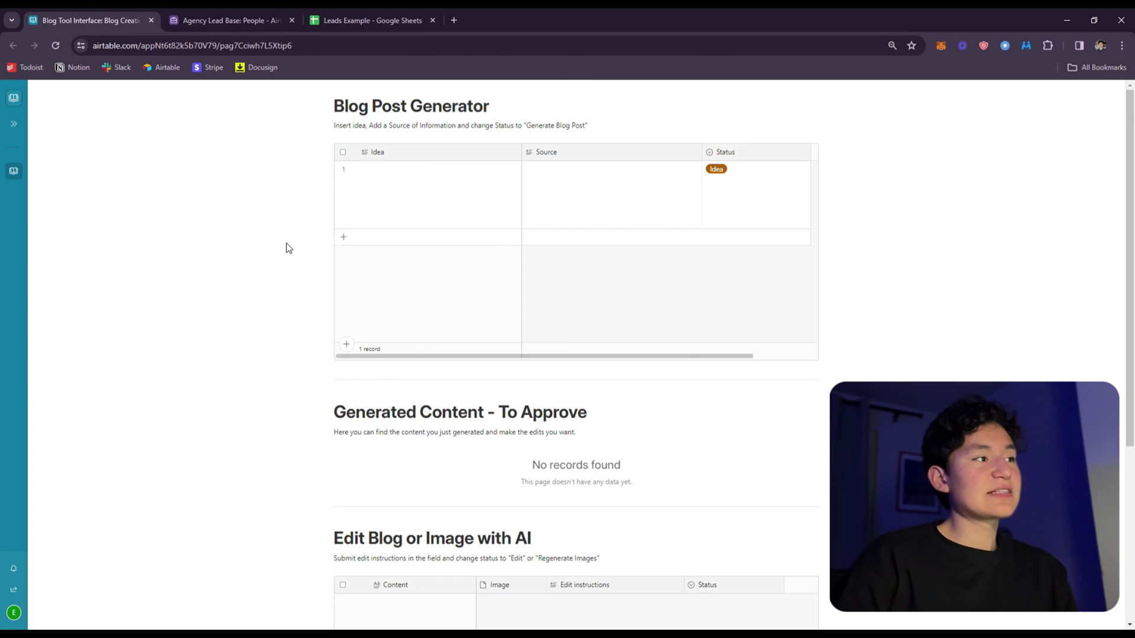
# Step: Browse the Blog Post Generator, selecting the first record's Source and Idea cells
pyautogui.scroll(-3, 279, 272)
pyautogui.scroll(-2, 532, 325)
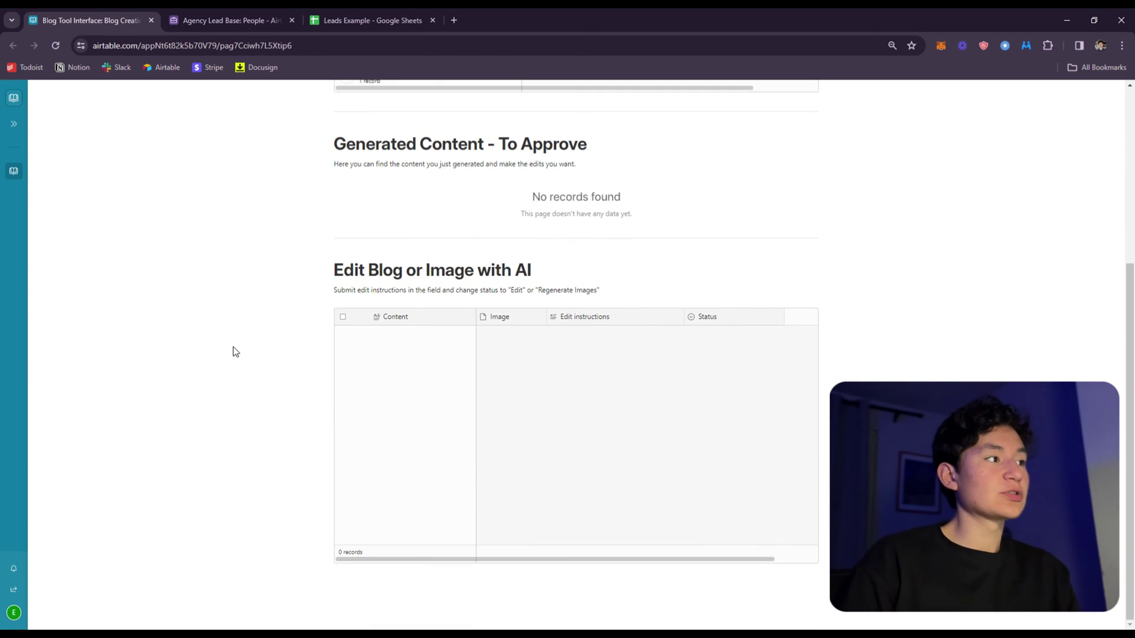
pyautogui.scroll(5, 260, 372)
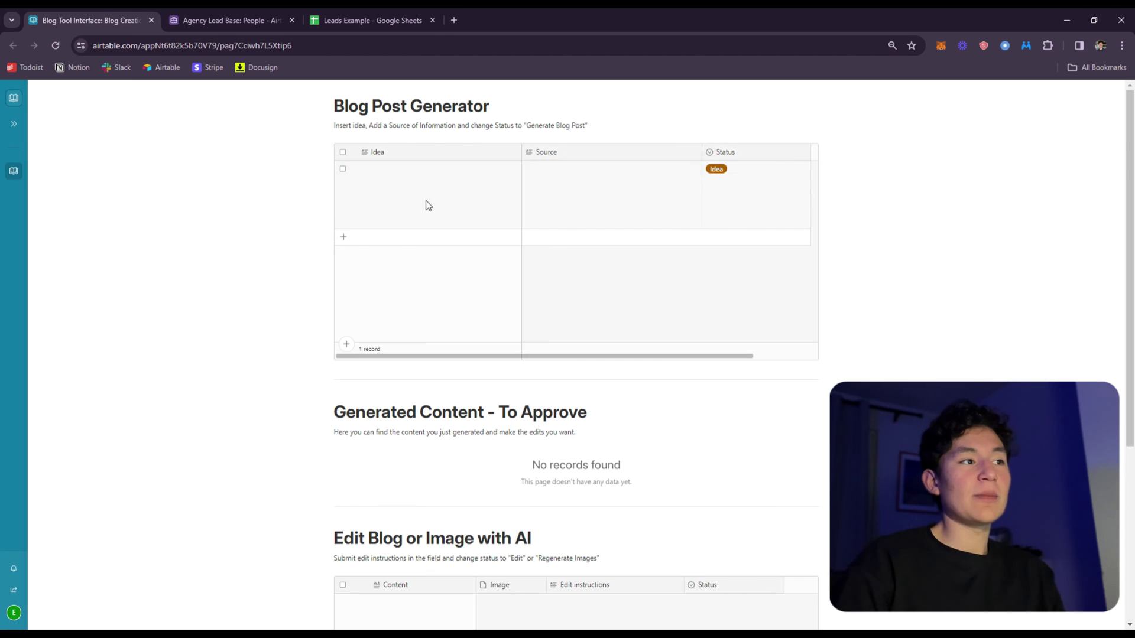
pyautogui.scroll(-3, 414, 254)
pyautogui.scroll(3, 550, 304)
pyautogui.click(596, 197)
pyautogui.press('Left')
pyautogui.scroll(-5, 532, 255)
pyautogui.scroll(5, 564, 384)
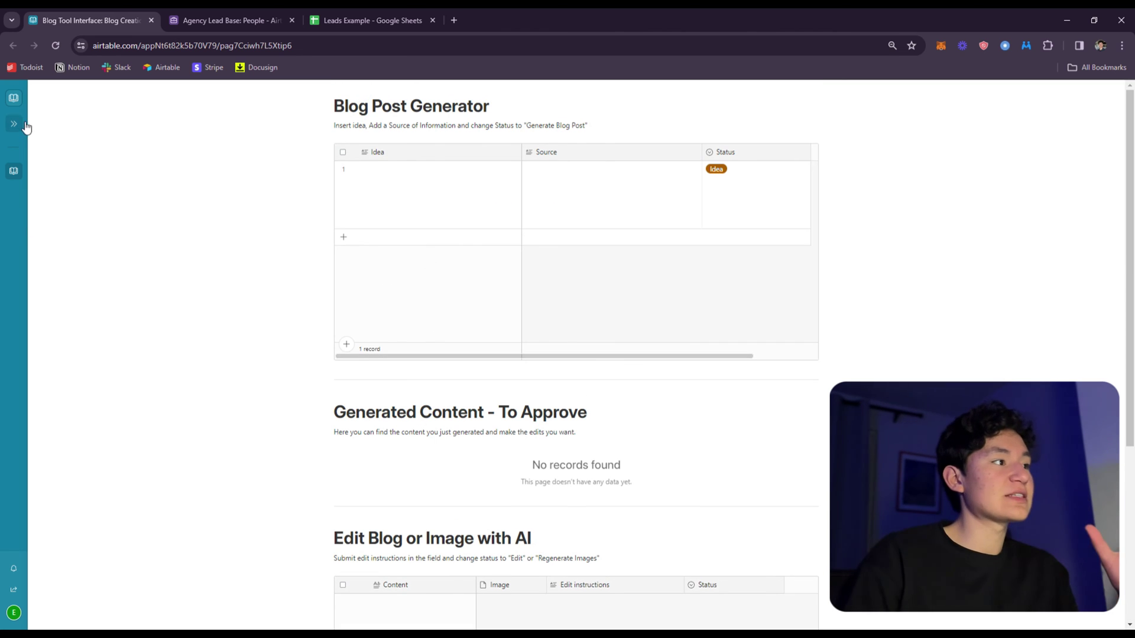
# Step: View the Review and Publish page with its approved and published posts
pyautogui.moveTo(31, 229)
pyautogui.click(59, 152)
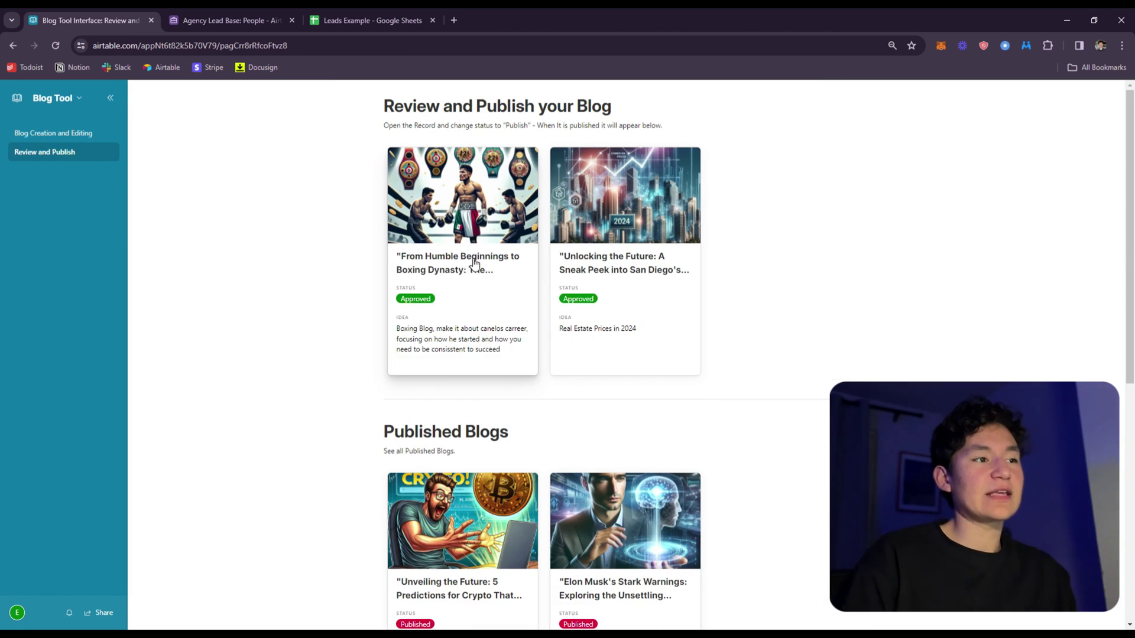
pyautogui.scroll(-5, 650, 296)
pyautogui.scroll(4, 177, 329)
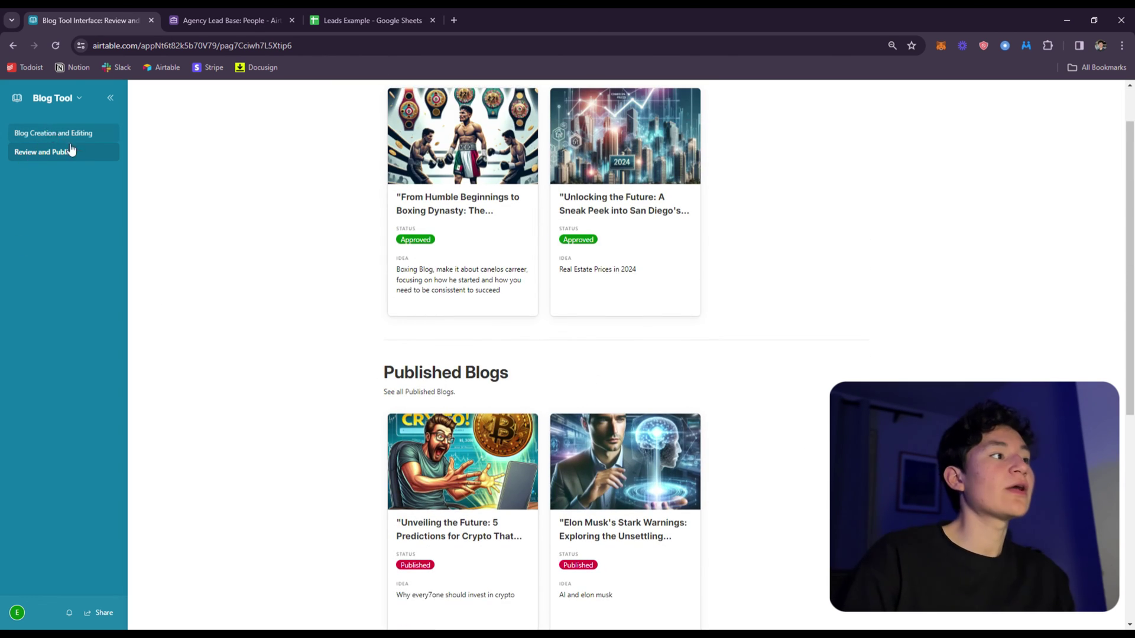
# Step: Revisit Blog Creation and Editing, then close the Agency Lead Base tab for Leads Example
pyautogui.click(59, 133)
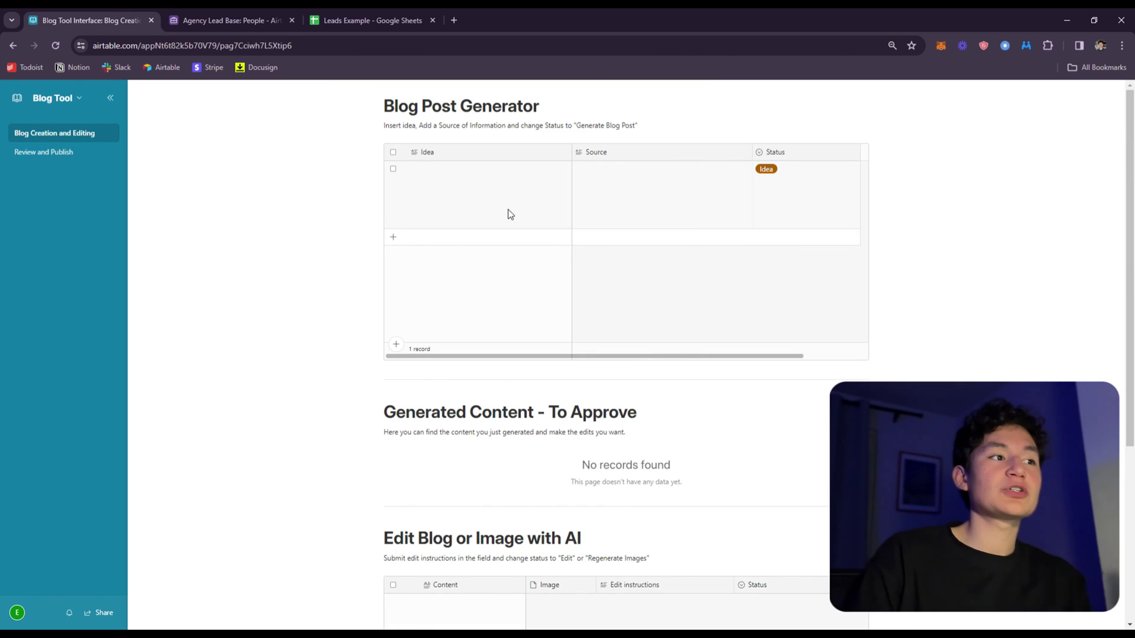
pyautogui.scroll(-5, 473, 236)
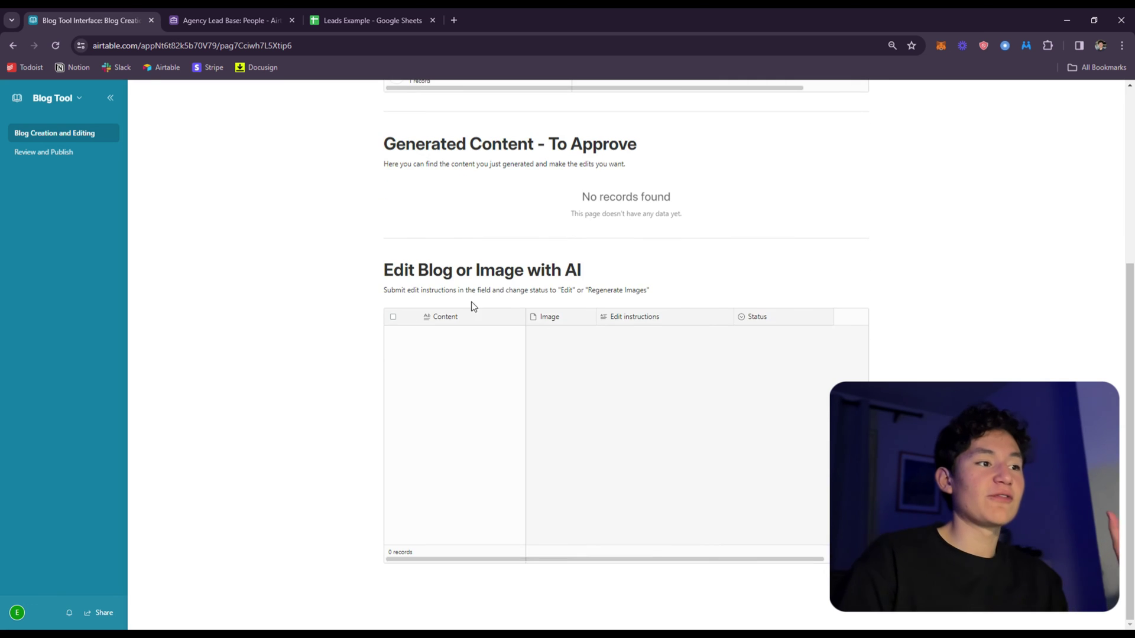
pyautogui.scroll(5, 473, 365)
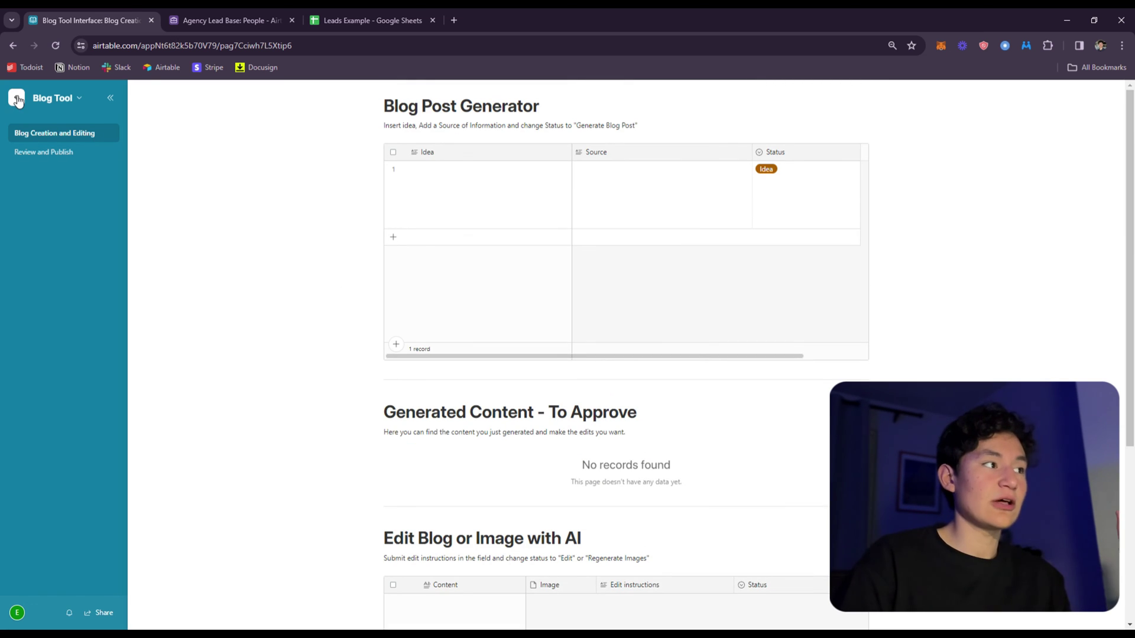
pyautogui.click(292, 20)
pyautogui.click(236, 20)
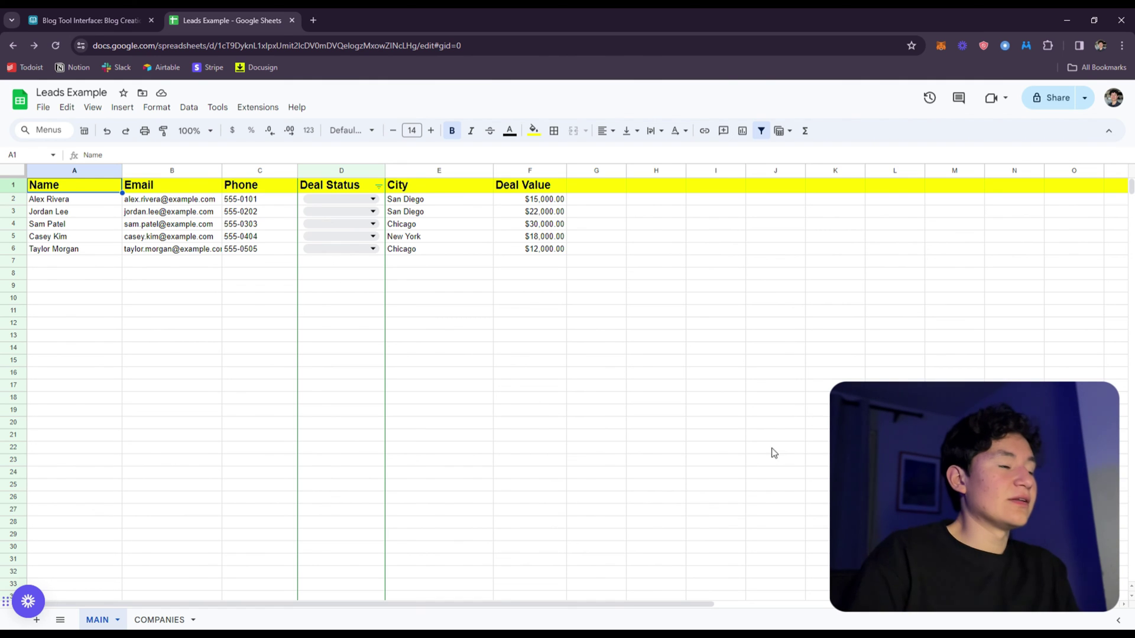
# Step: Select cell D7 in Leads Example and flip between it and Airtable, ending on Airtable's pricing page
pyautogui.click(354, 264)
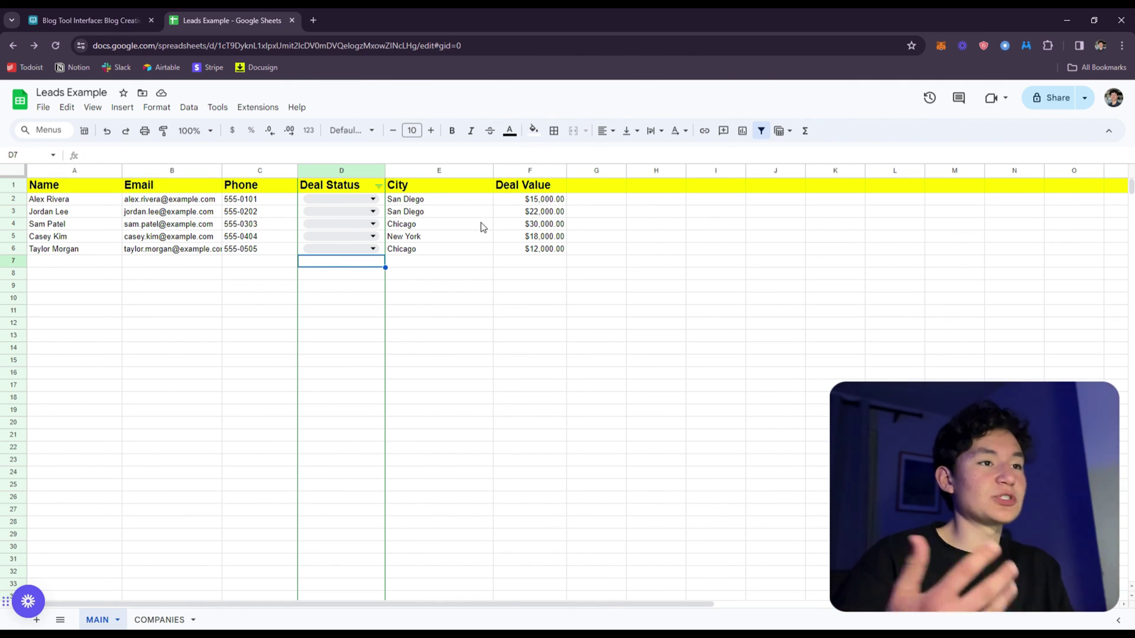
pyautogui.click(59, 12)
pyautogui.click(230, 20)
pyautogui.click(112, 20)
pyautogui.scroll(-5, 522, 314)
pyautogui.scroll(5, 522, 314)
pyautogui.click(203, 20)
pyautogui.scroll(-3, 356, 264)
pyautogui.scroll(3, 114, 177)
pyautogui.click(89, 20)
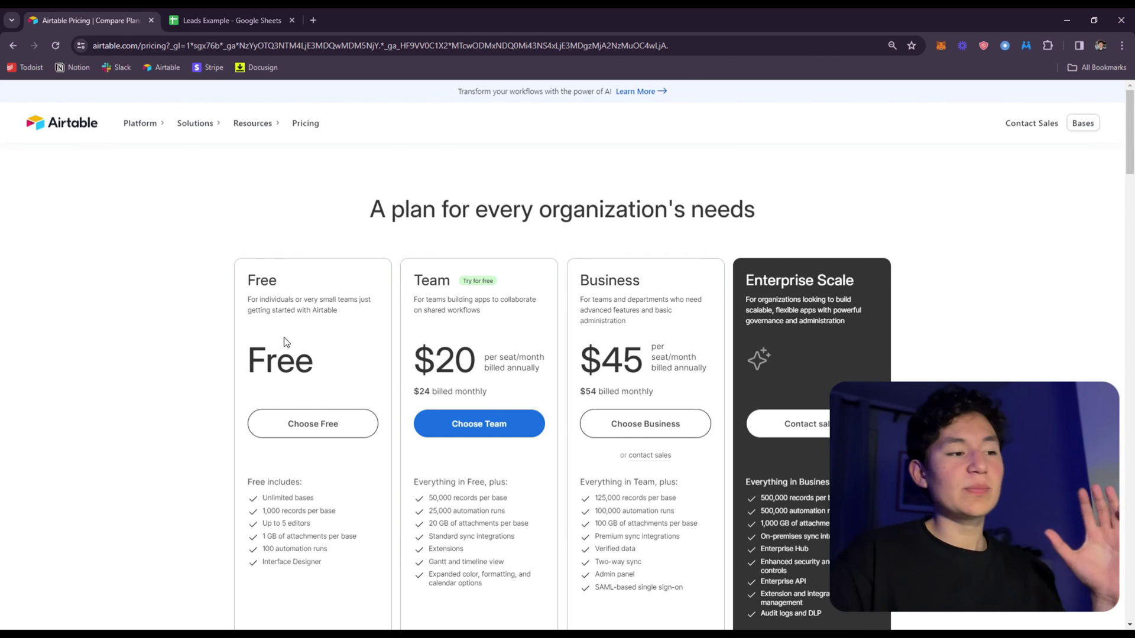
# Step: Highlight descriptions on the pricing plan cards, including the word 'Team', then clear them
pyautogui.scroll(-5, 261, 342)
pyautogui.scroll(5, 367, 379)
pyautogui.moveTo(423, 287); pyautogui.dragTo(480, 311)
pyautogui.moveTo(319, 267); pyautogui.dragTo(337, 305)
pyautogui.click(444, 309)
pyautogui.moveTo(426, 290); pyautogui.dragTo(594, 283)
pyautogui.doubleClick(430, 288)
pyautogui.click(464, 331)
# Step: Scroll the pricing page and go back to the Leads Example MAIN sheet
pyautogui.scroll(-3, 465, 355)
pyautogui.scroll(2, 465, 370)
pyautogui.scroll(1, 465, 371)
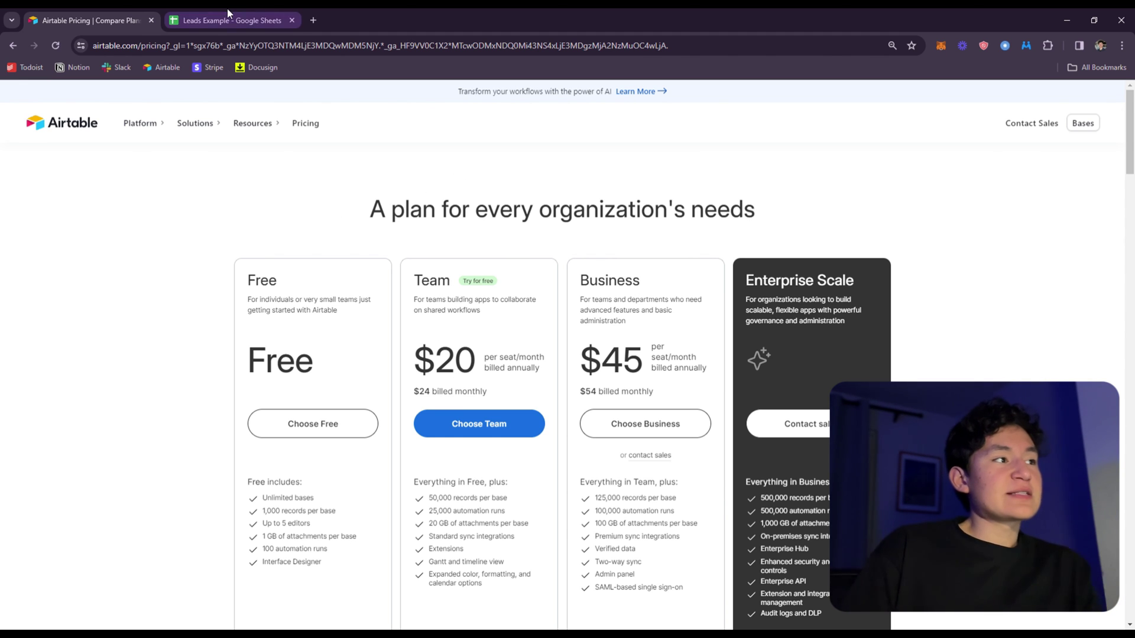
pyautogui.click(226, 18)
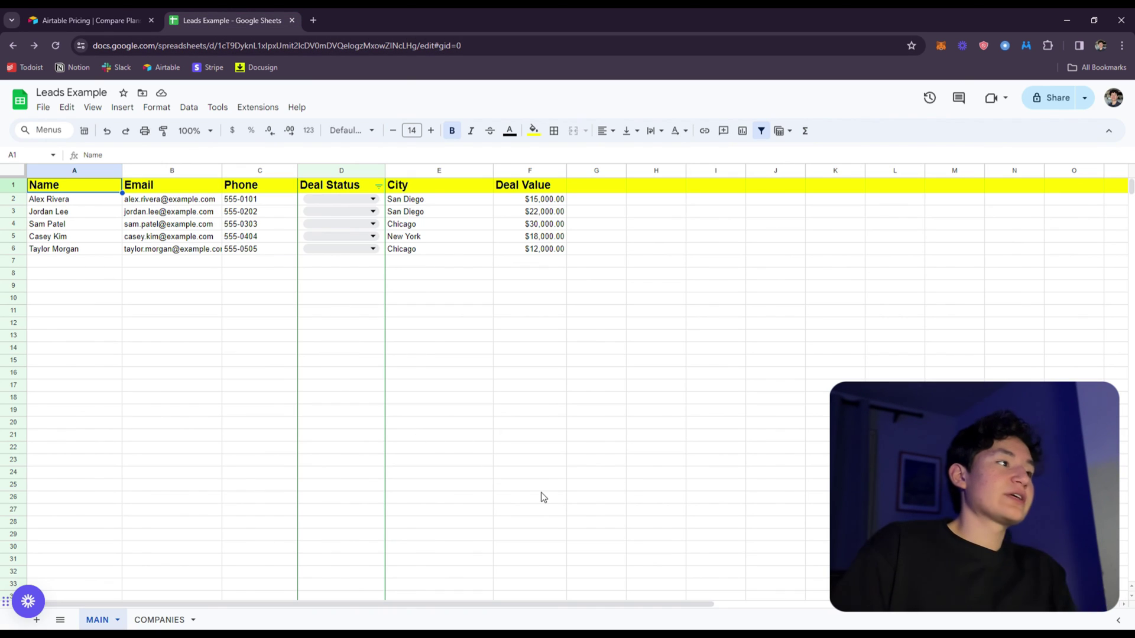